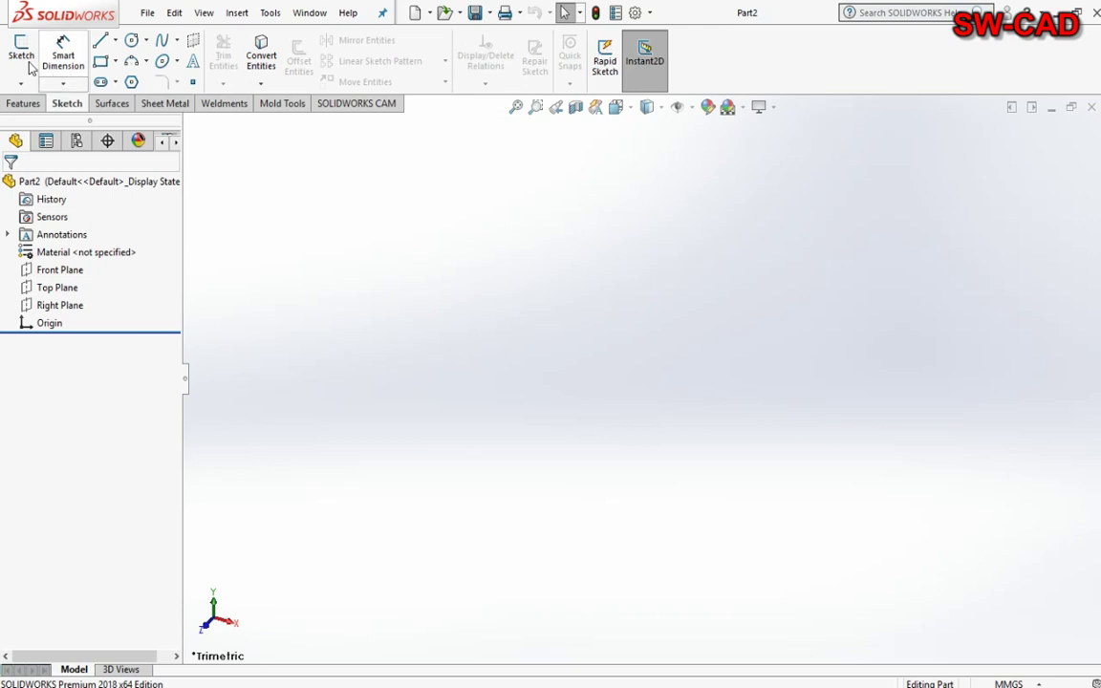
Start a new sketch, Sketch1, on the Front Plane after checking the three default planes.
{"action": "left_click", "coordinate": [58, 271]}
{"action": "left_click", "coordinate": [59, 288]}
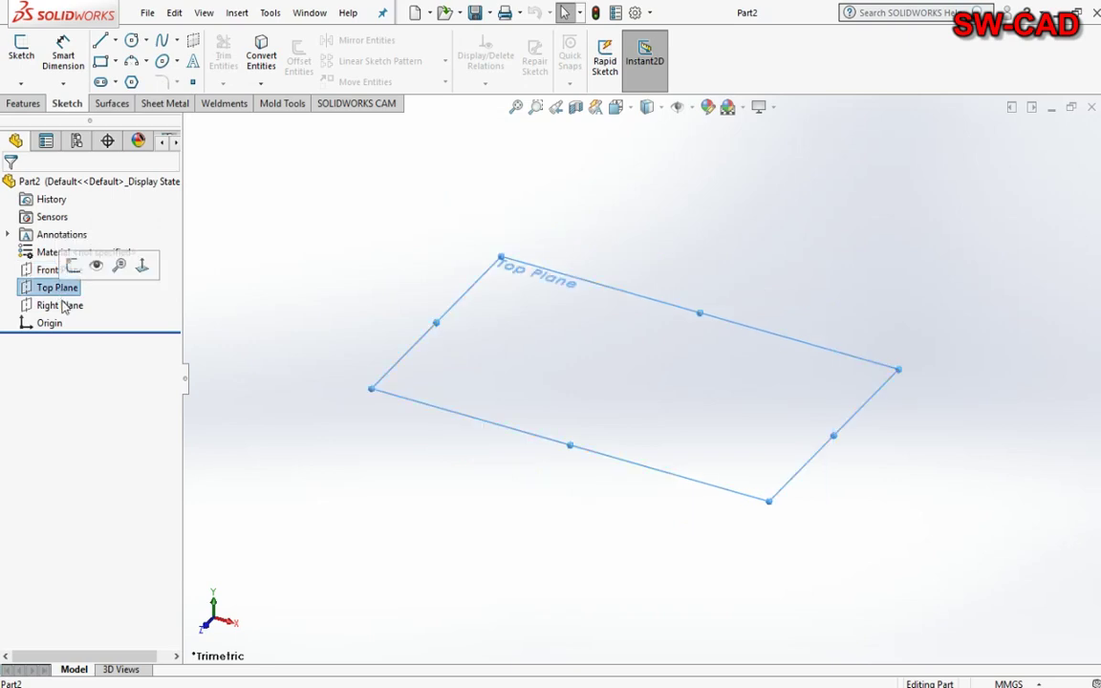
{"action": "left_click", "coordinate": [63, 306]}
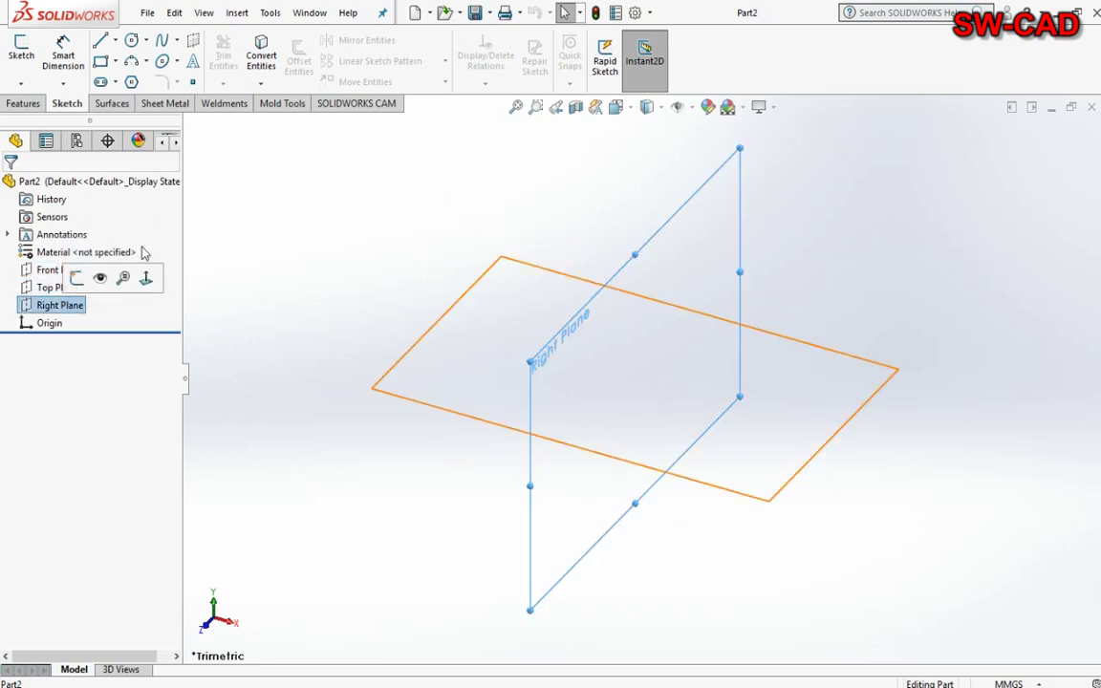
{"action": "left_click", "coordinate": [56, 270]}
{"action": "left_click", "coordinate": [32, 58]}
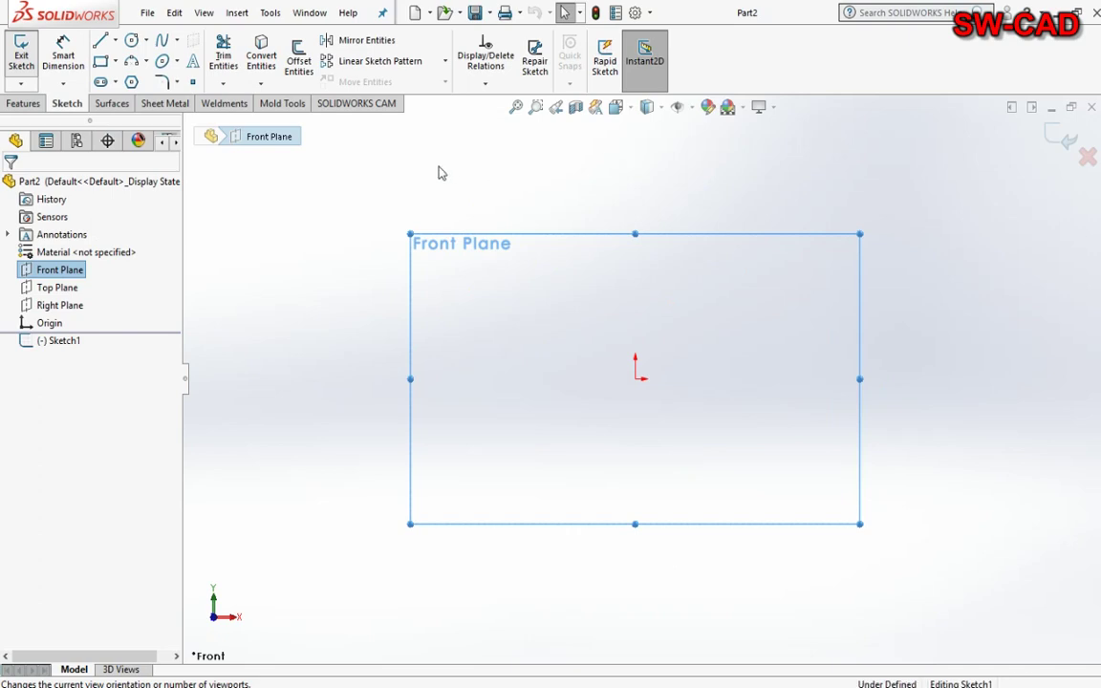
Draw one line about 105 mm long, sloping up to the right above the origin.
{"action": "left_click", "coordinate": [616, 106]}
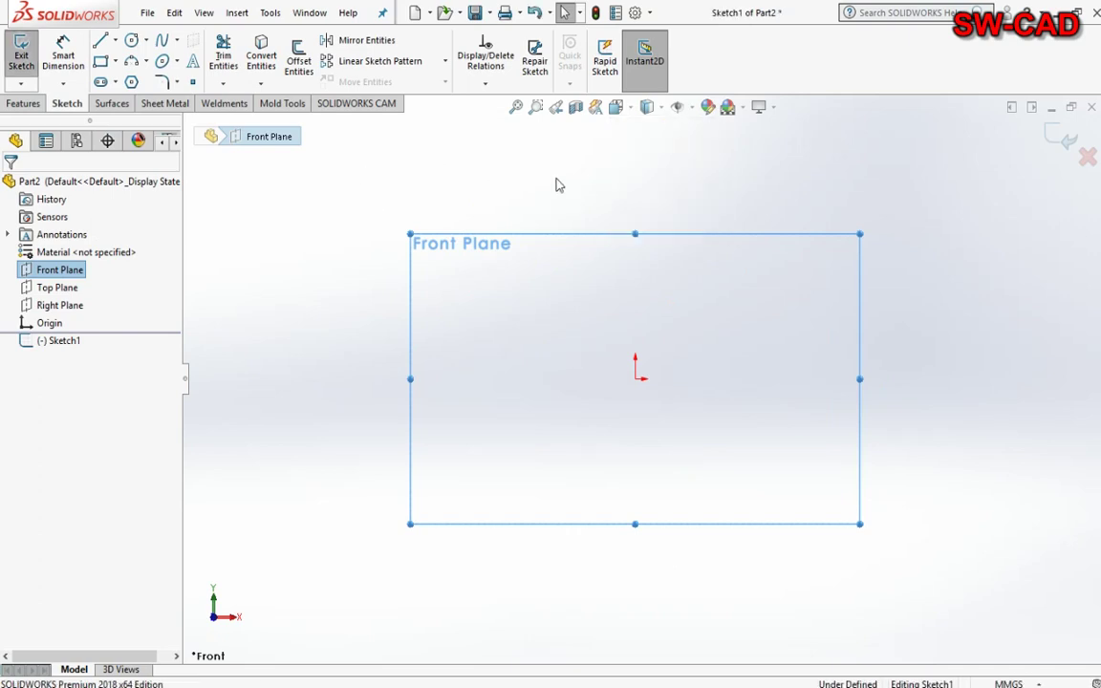
{"action": "left_click", "coordinate": [115, 41]}
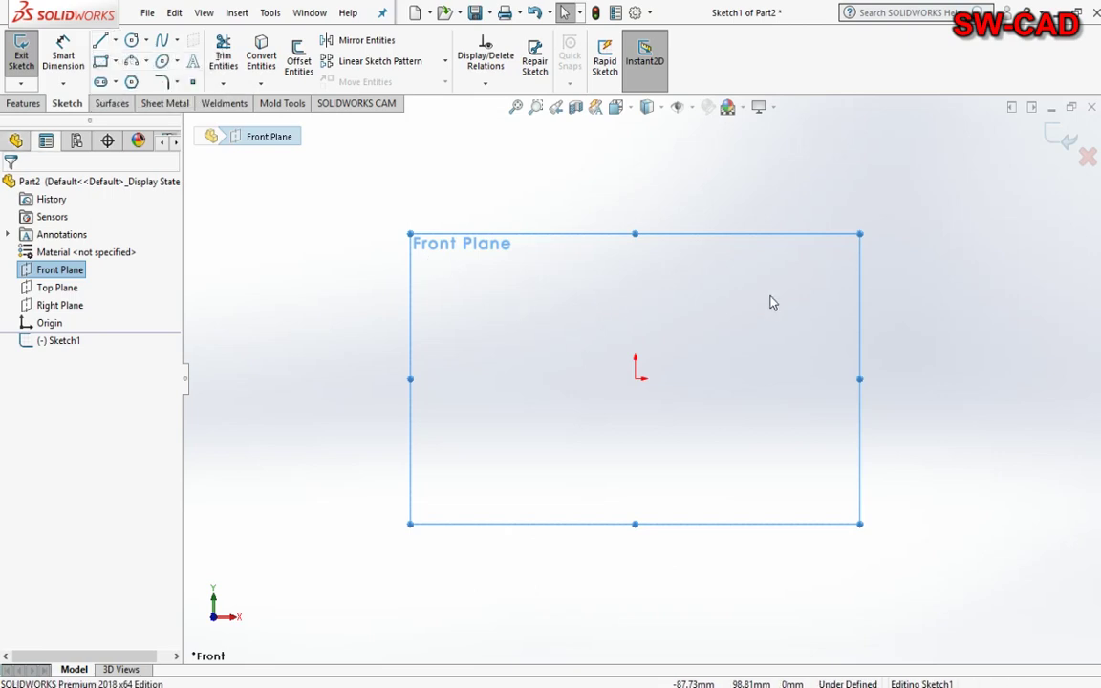
{"action": "key", "text": "l"}
{"action": "key", "text": "Escape"}
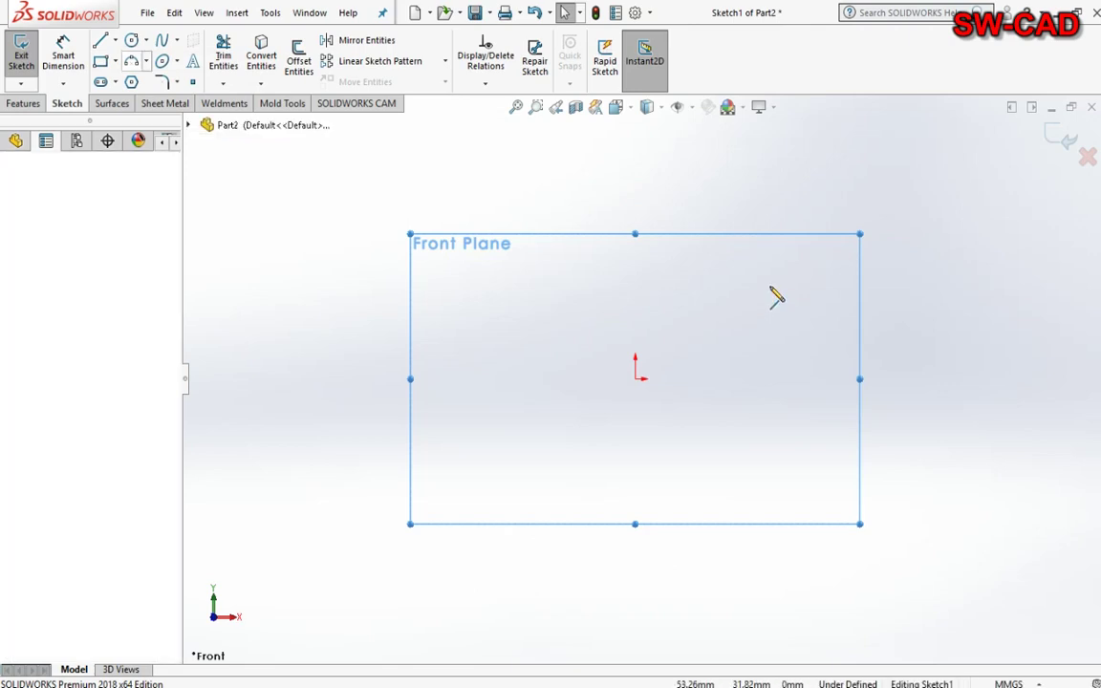
{"action": "key", "text": "l"}
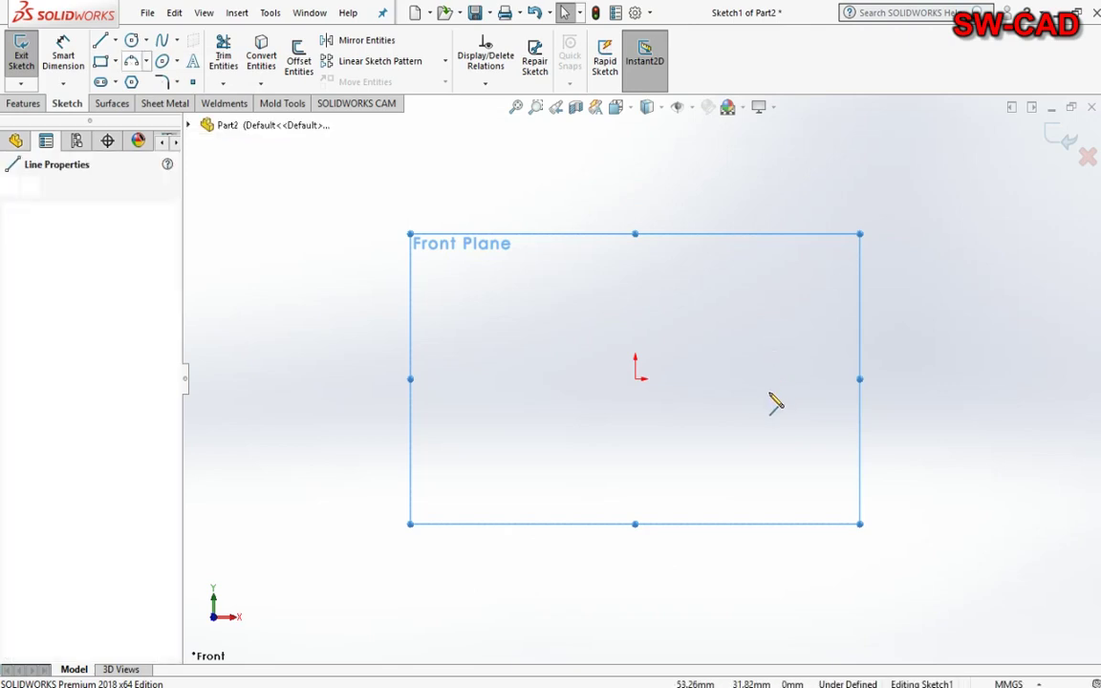
{"action": "left_click", "coordinate": [433, 216]}
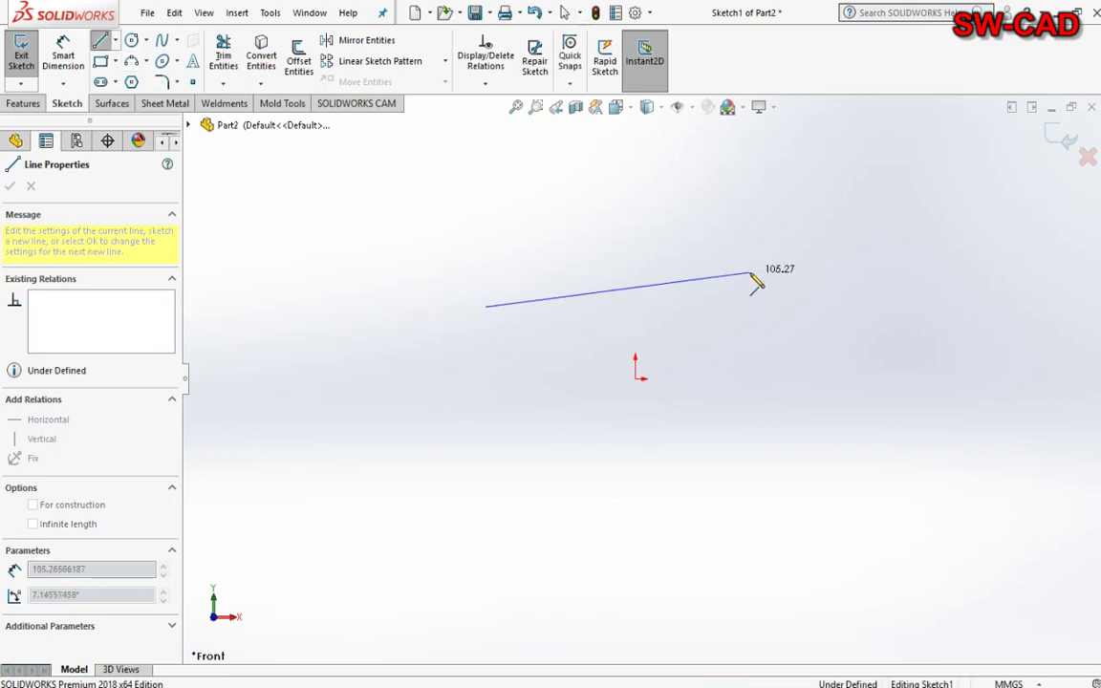
{"action": "double_click", "coordinate": [751, 275]}
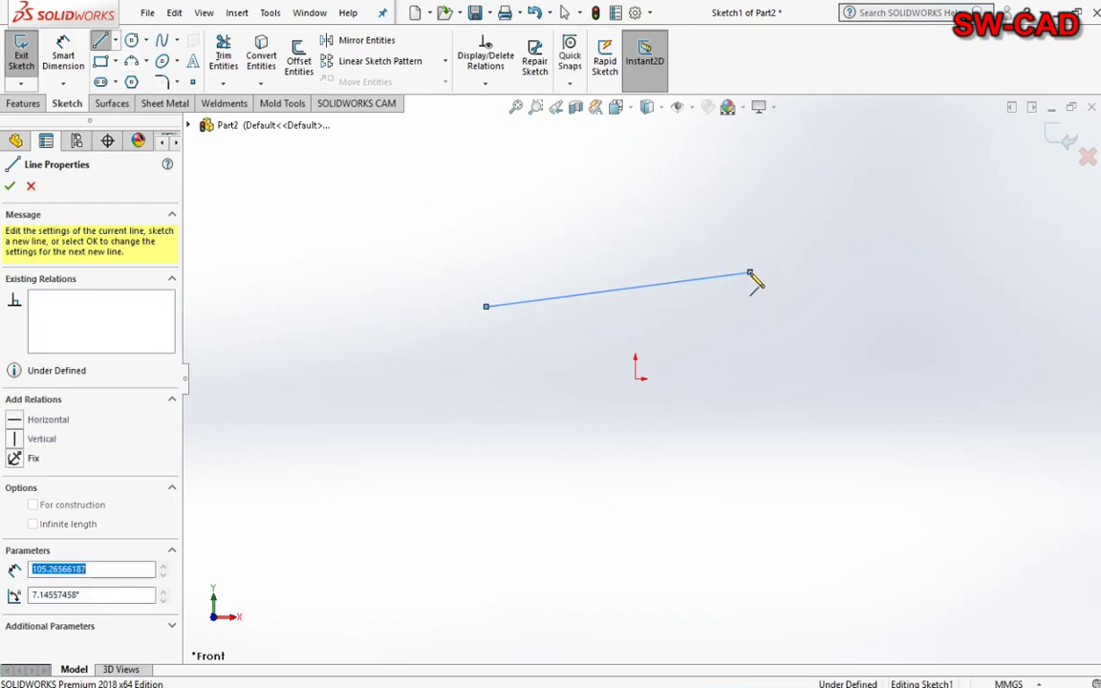
{"action": "left_click", "coordinate": [116, 43]}
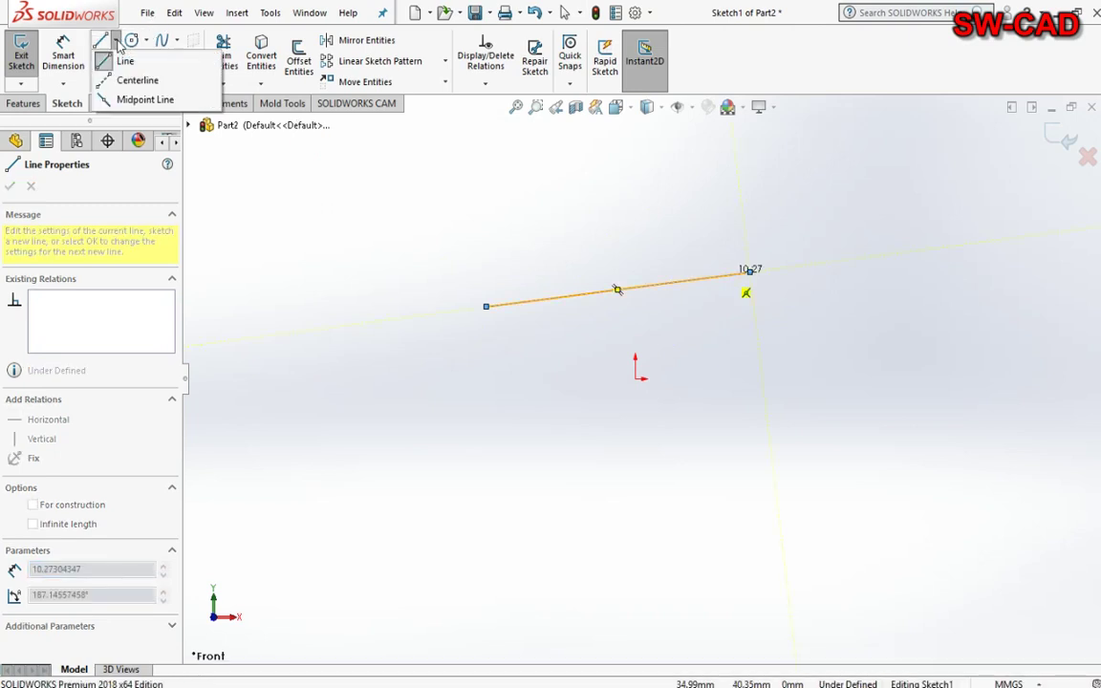
{"action": "left_click", "coordinate": [134, 82]}
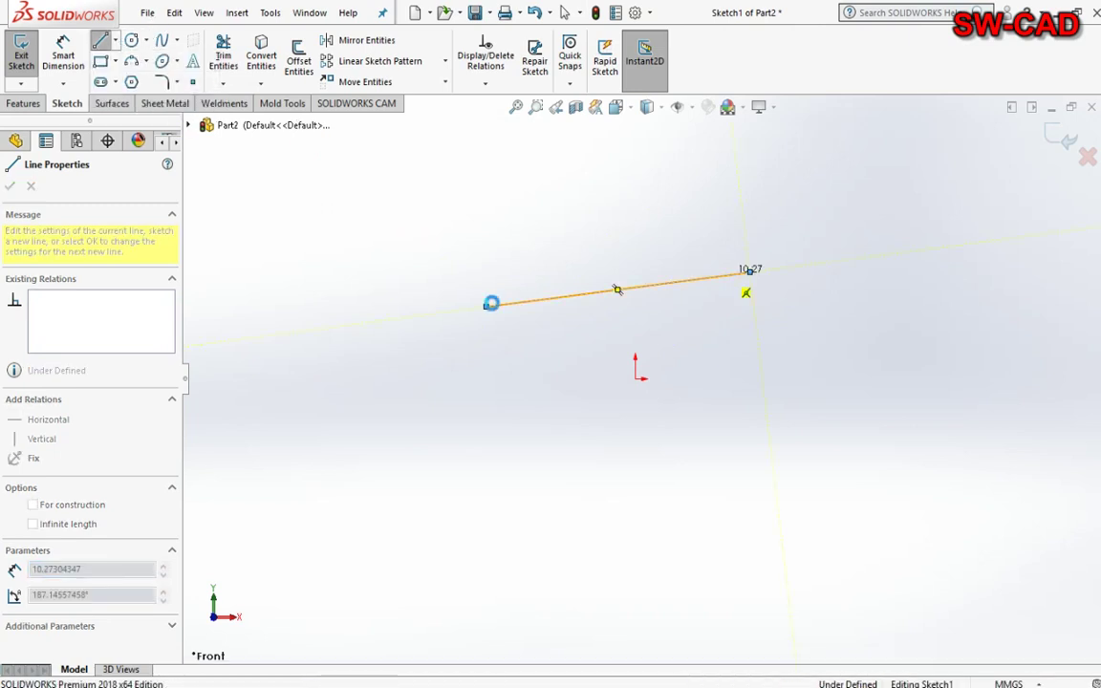
{"action": "key", "text": "Escape"}
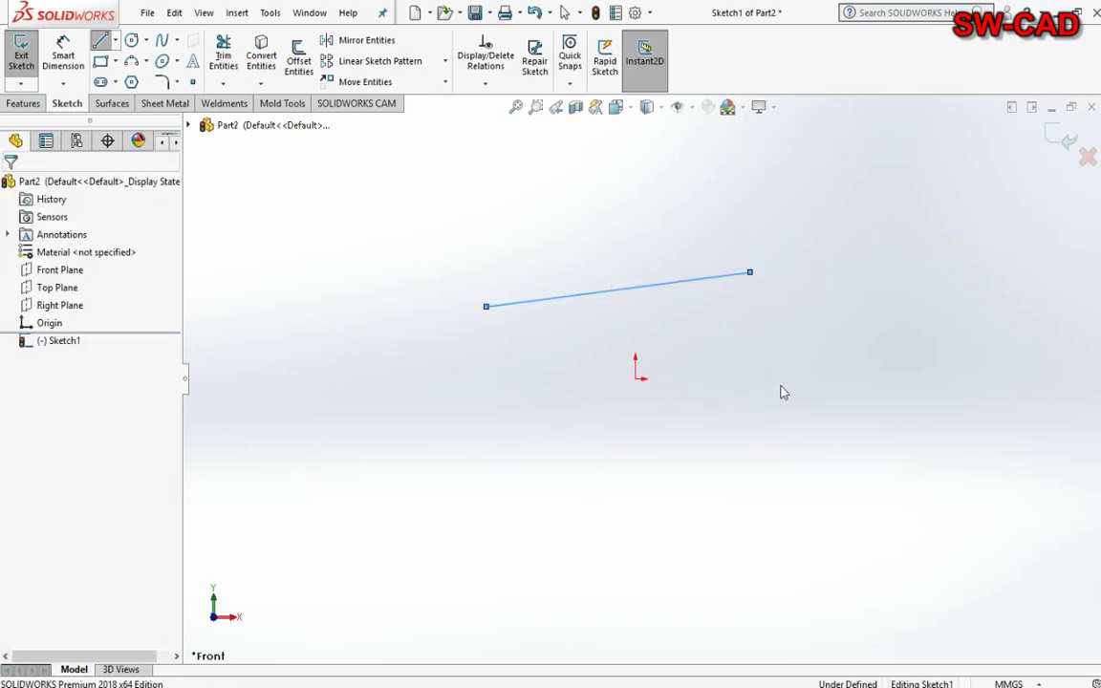
Draw a sloped centerline below the origin, roughly parallel to the first line.
{"action": "key", "text": "Return"}
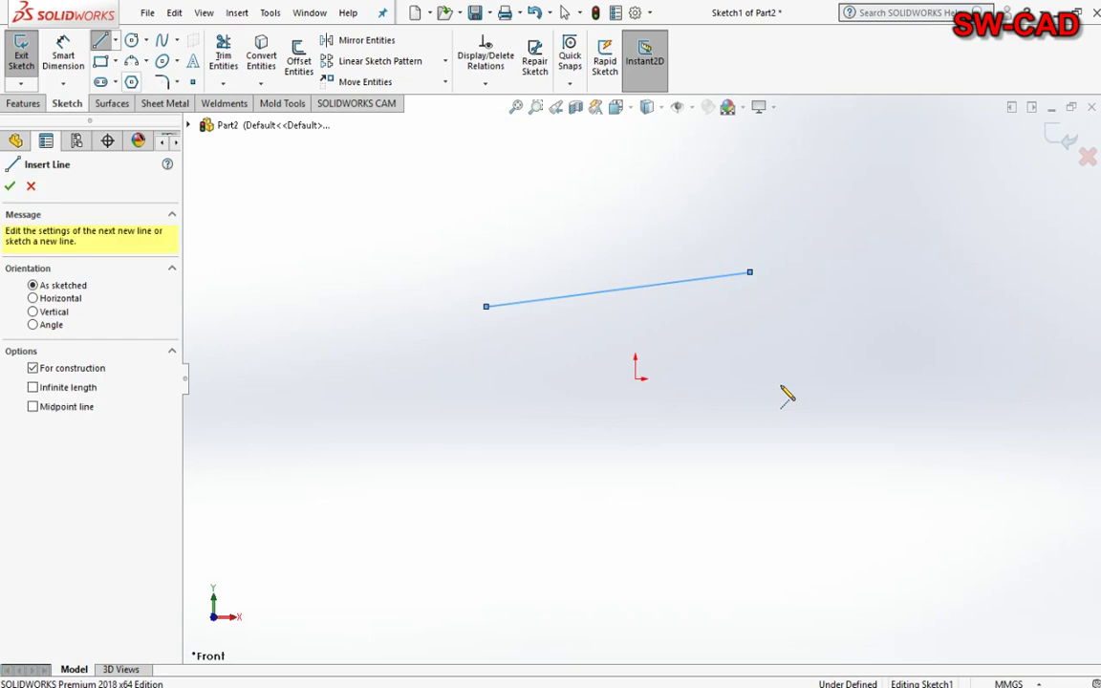
{"action": "key", "text": "Escape"}
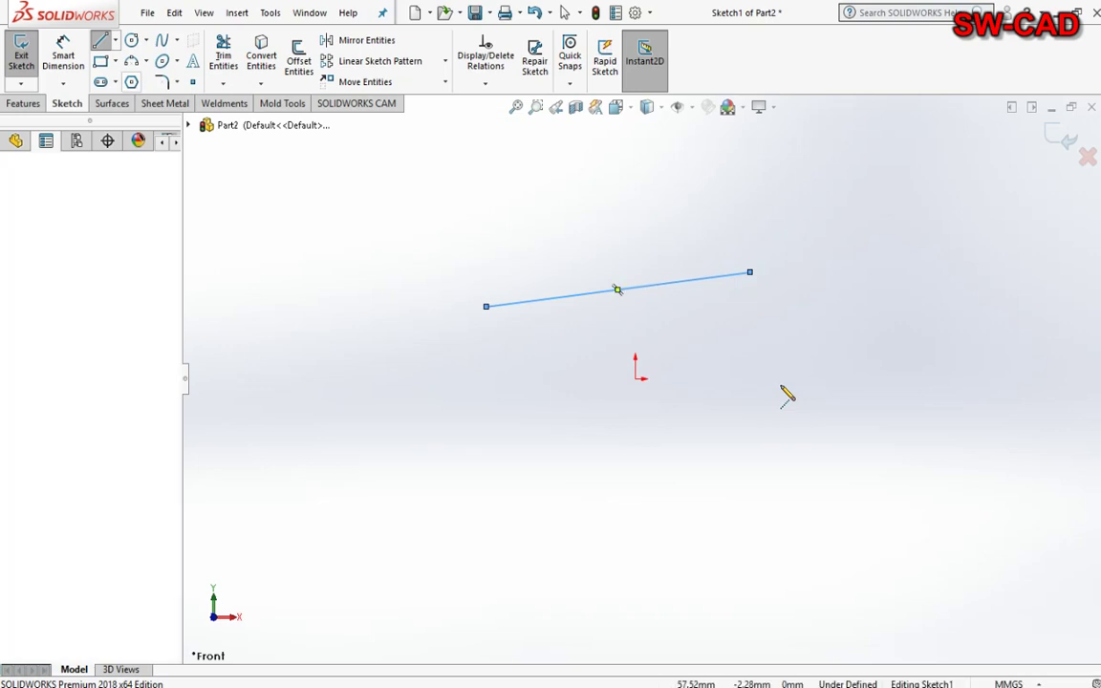
{"action": "key", "text": "Return"}
{"action": "left_click", "coordinate": [780, 389]}
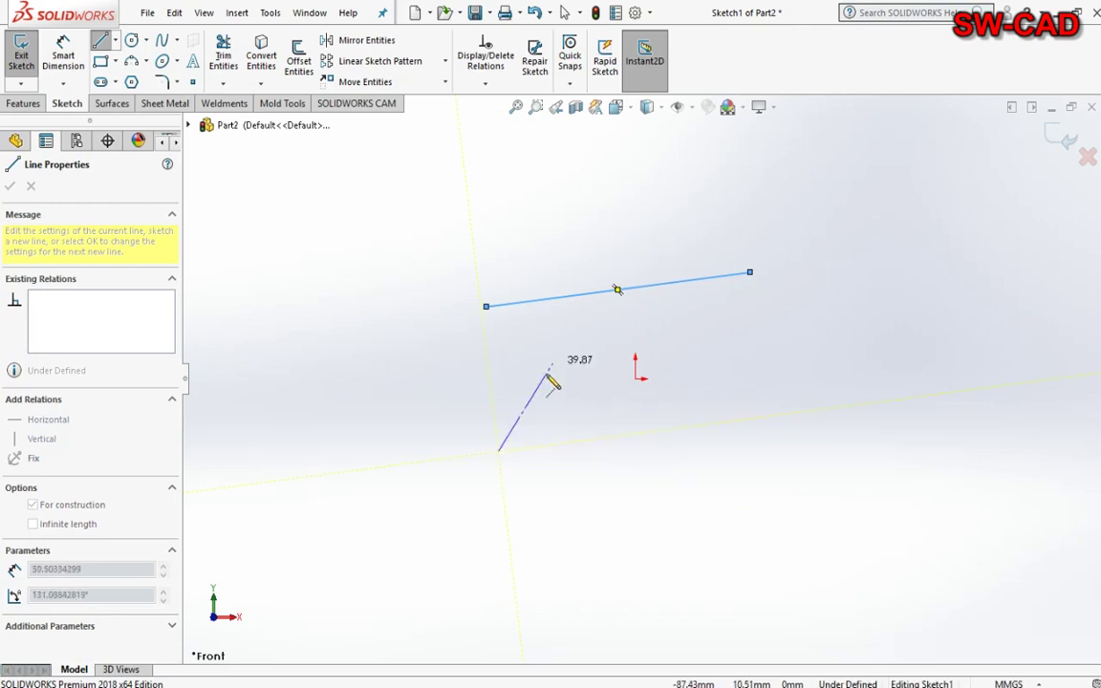
{"action": "left_click", "coordinate": [735, 397]}
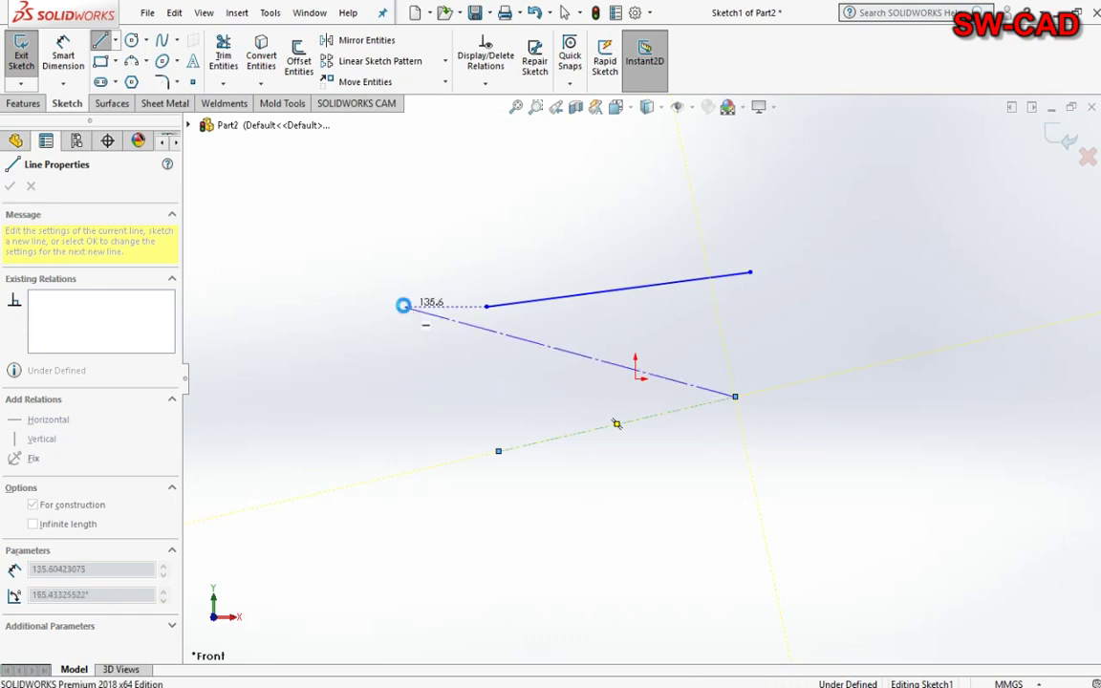
{"action": "key", "text": "Escape"}
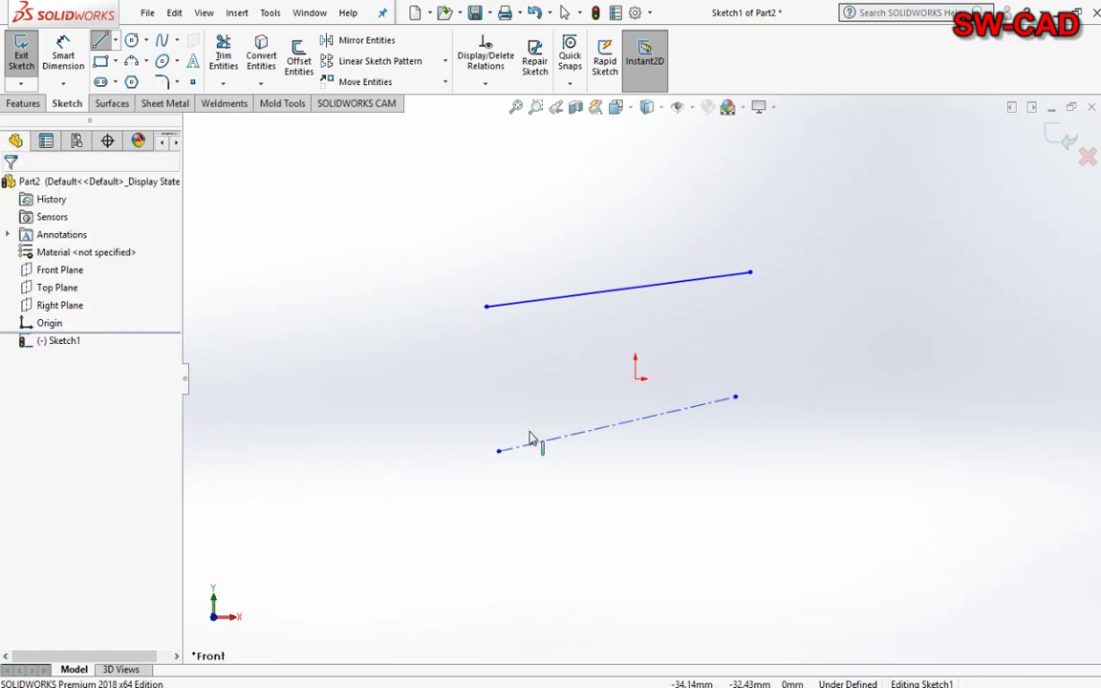
{"action": "key", "text": "Escape"}
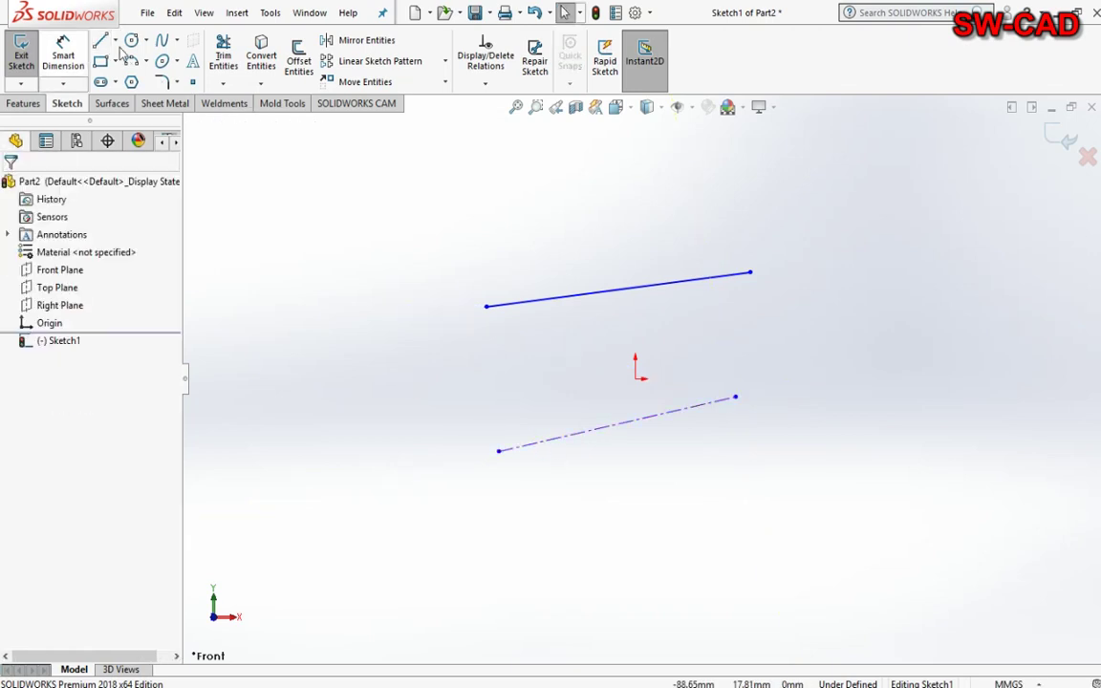
Draw a midpoint line about 251 mm long, centred on the origin and running to the lower left.
{"action": "left_click", "coordinate": [114, 40]}
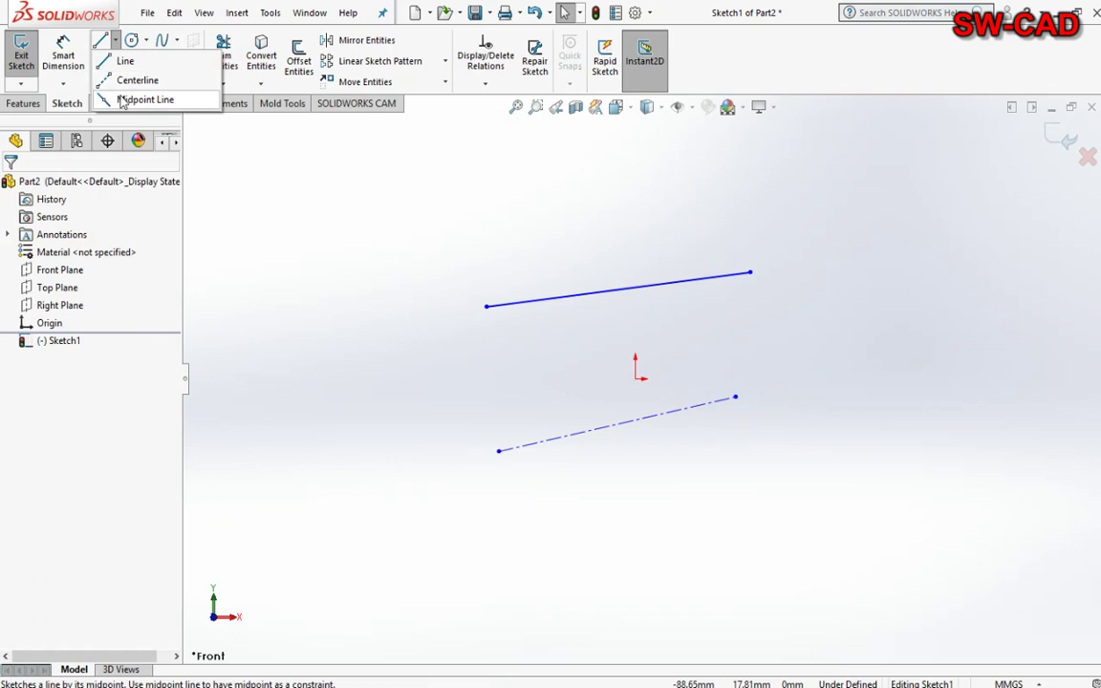
{"action": "left_click", "coordinate": [122, 100]}
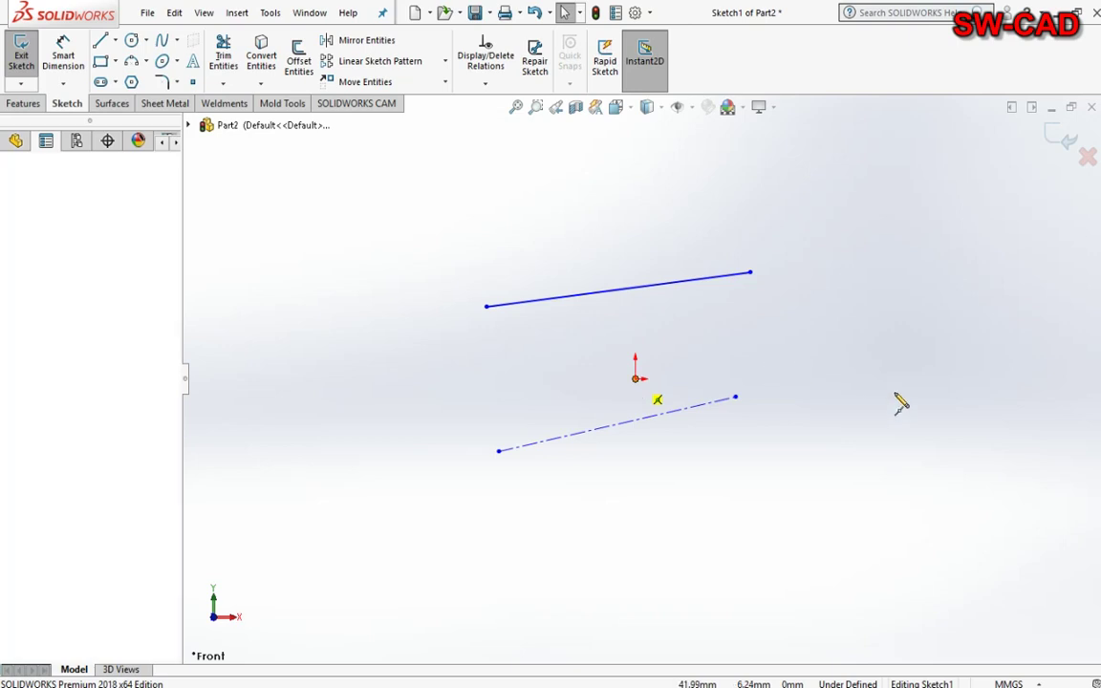
{"action": "left_click", "coordinate": [634, 378]}
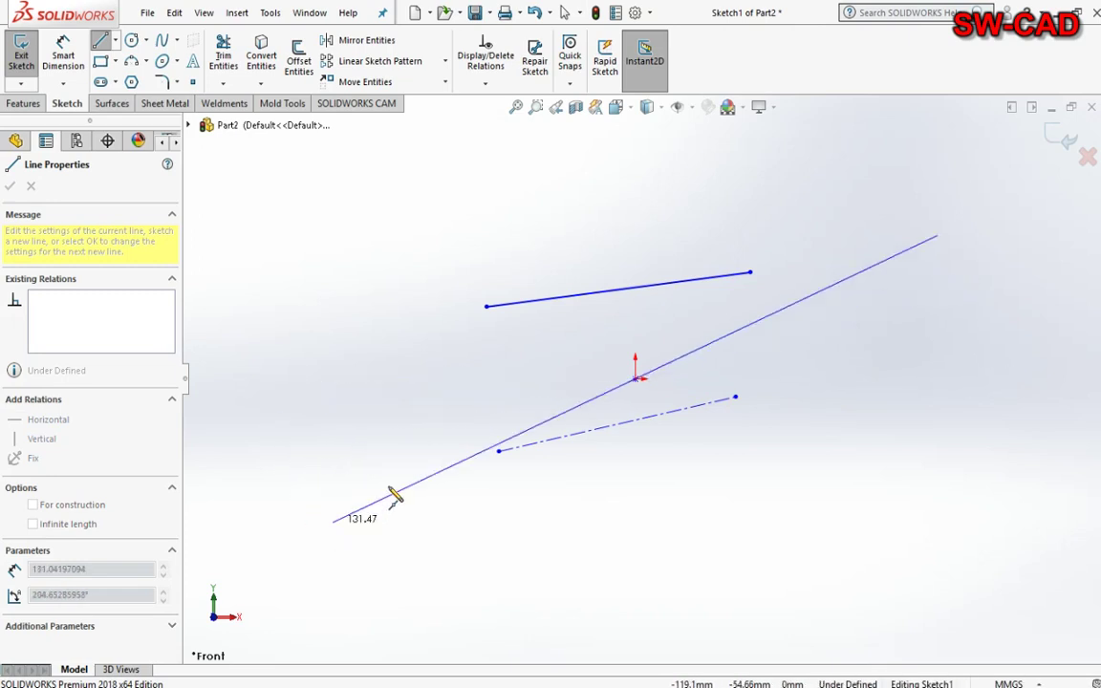
{"action": "left_click", "coordinate": [359, 541]}
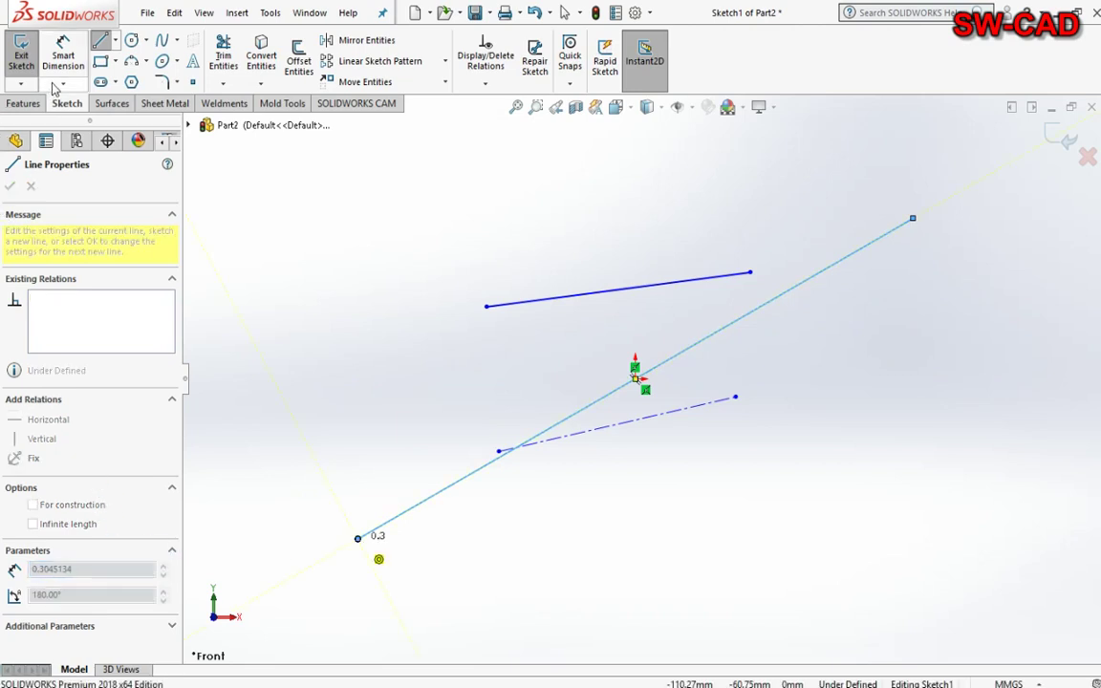
{"action": "left_click", "coordinate": [116, 61]}
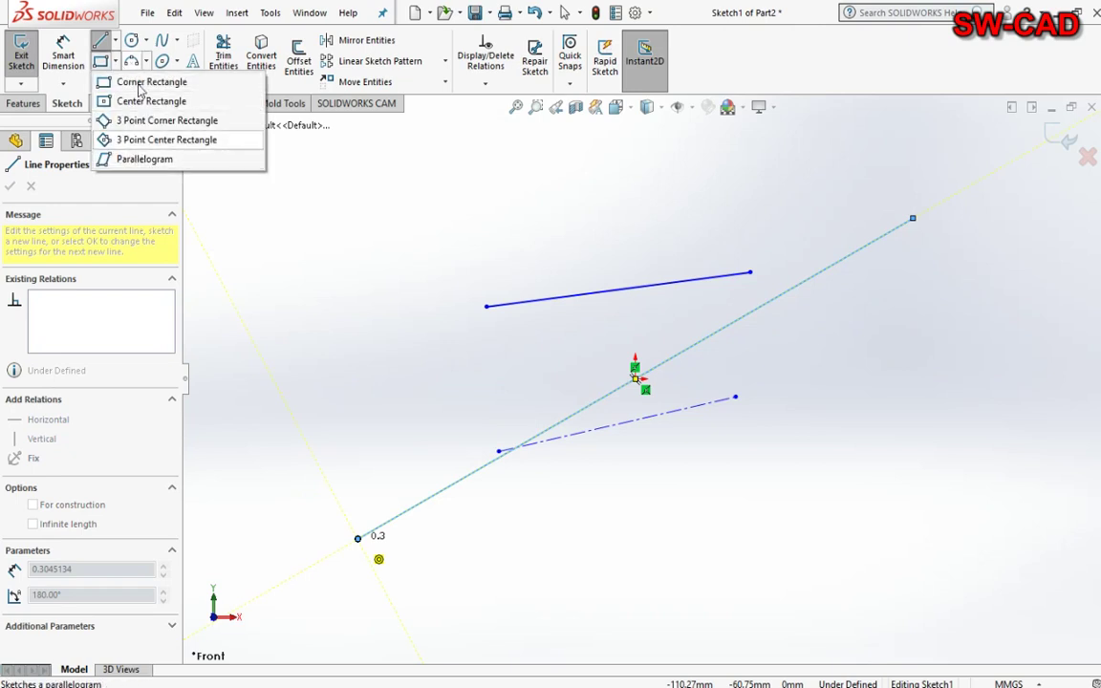
Draw a small upright corner rectangle in the upper-left area of the sketch.
{"action": "left_click", "coordinate": [136, 82]}
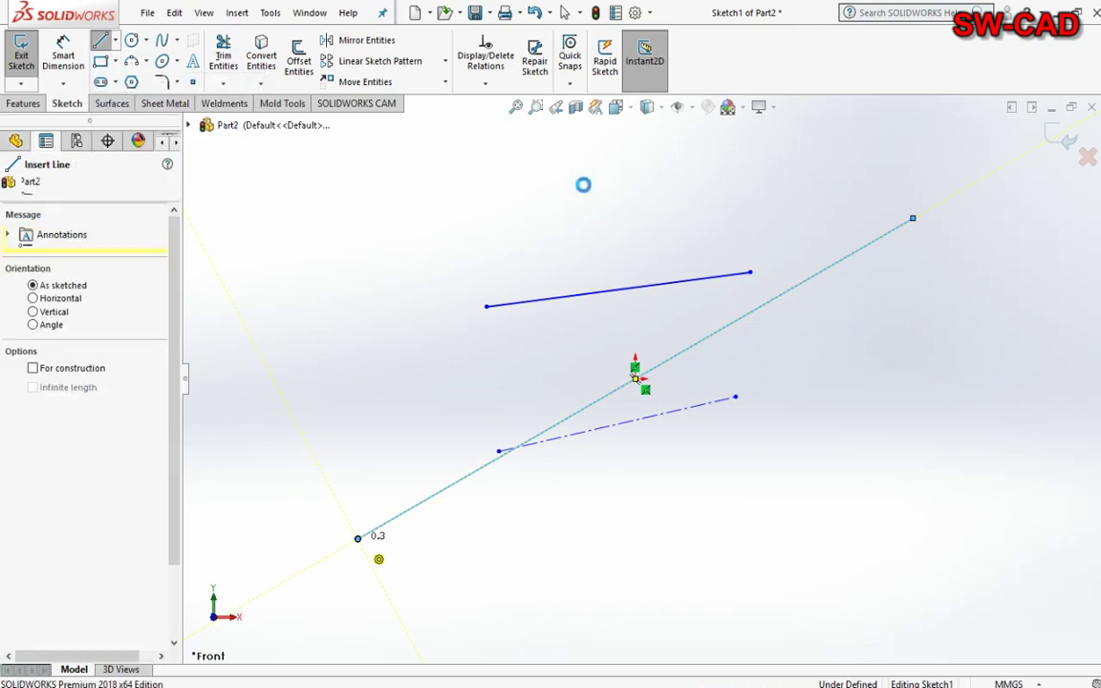
{"action": "key", "text": "Escape"}
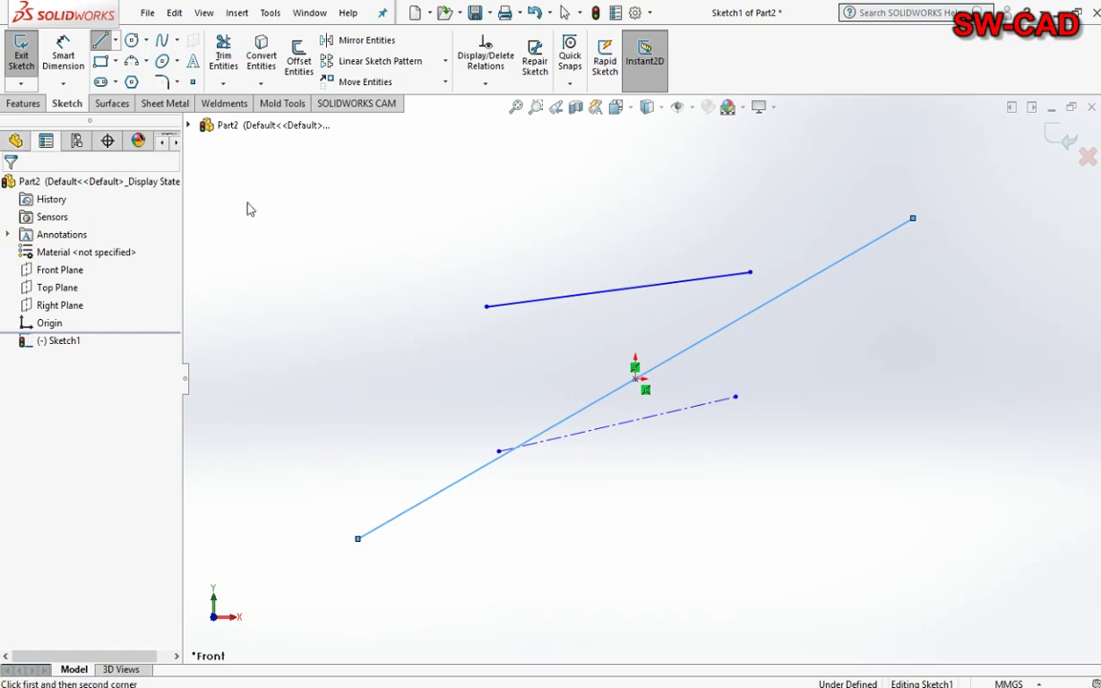
{"action": "left_click", "coordinate": [221, 149]}
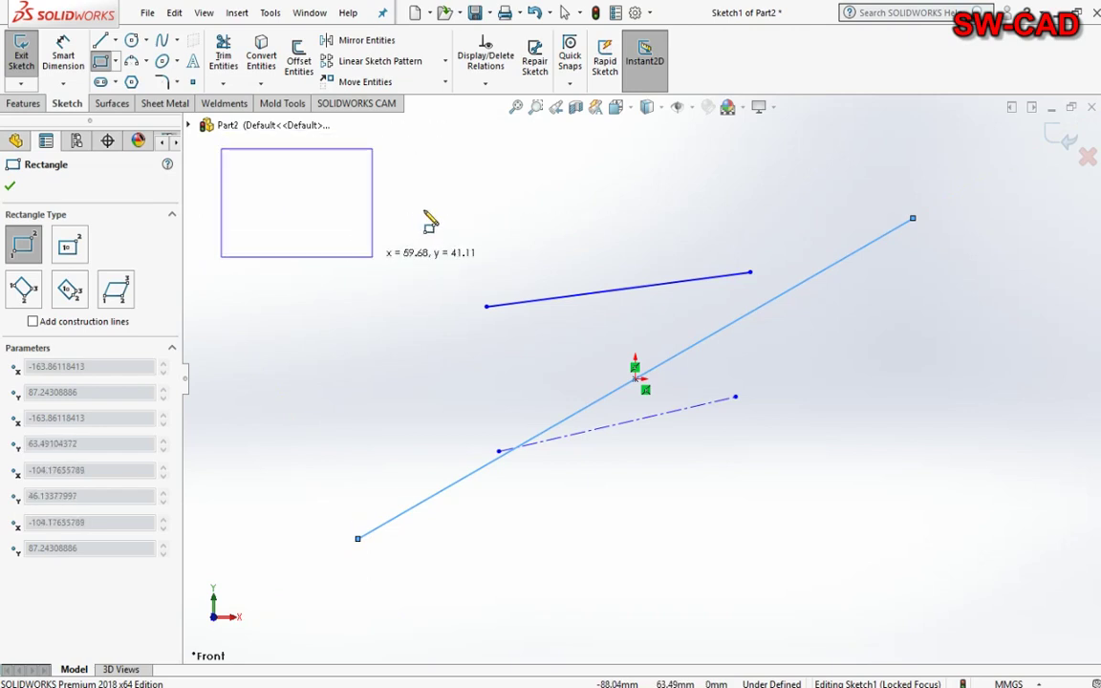
{"action": "left_click", "coordinate": [289, 227]}
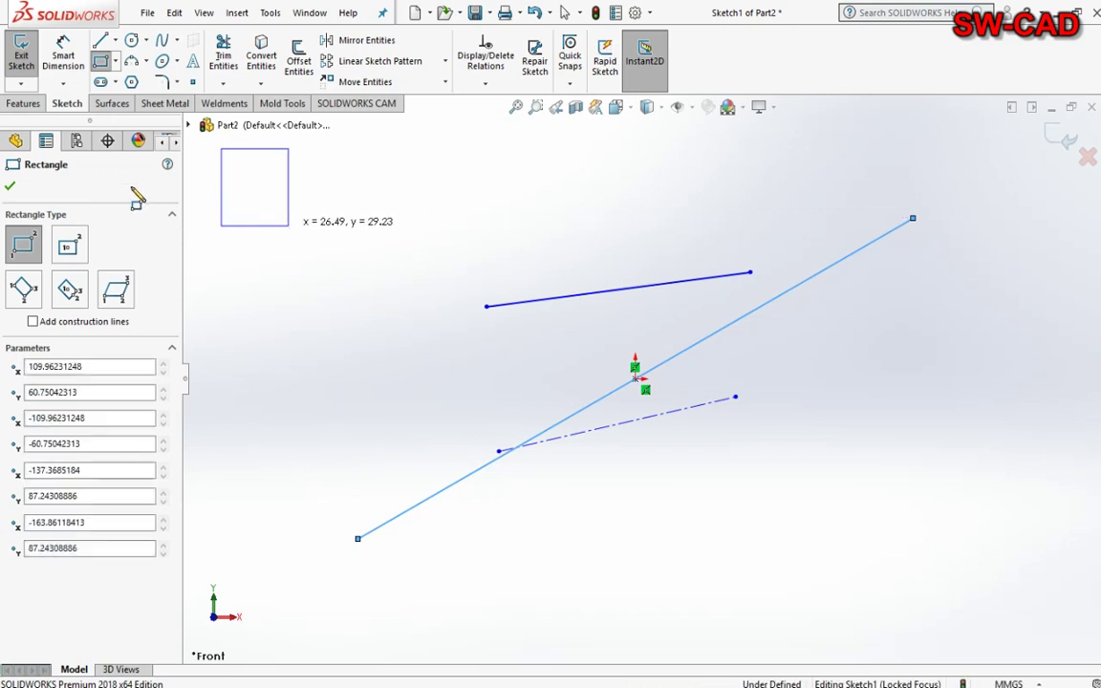
{"action": "left_click", "coordinate": [68, 250]}
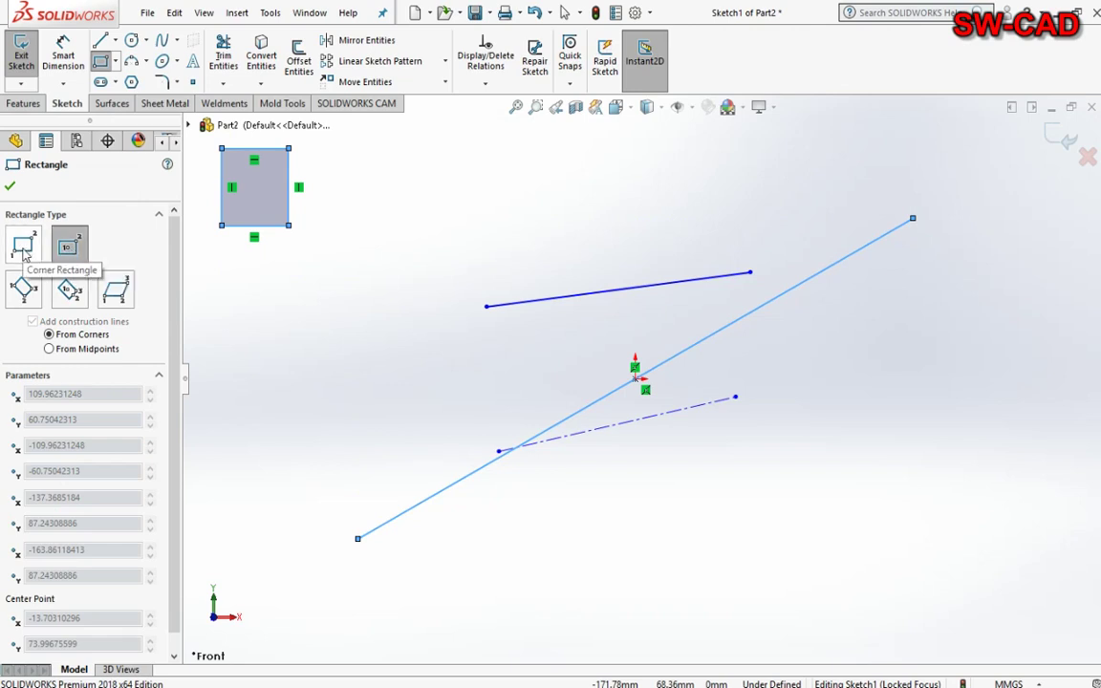
Draw a taller center rectangle with diagonal construction lines right of the first rectangle.
{"action": "left_click", "coordinate": [402, 226]}
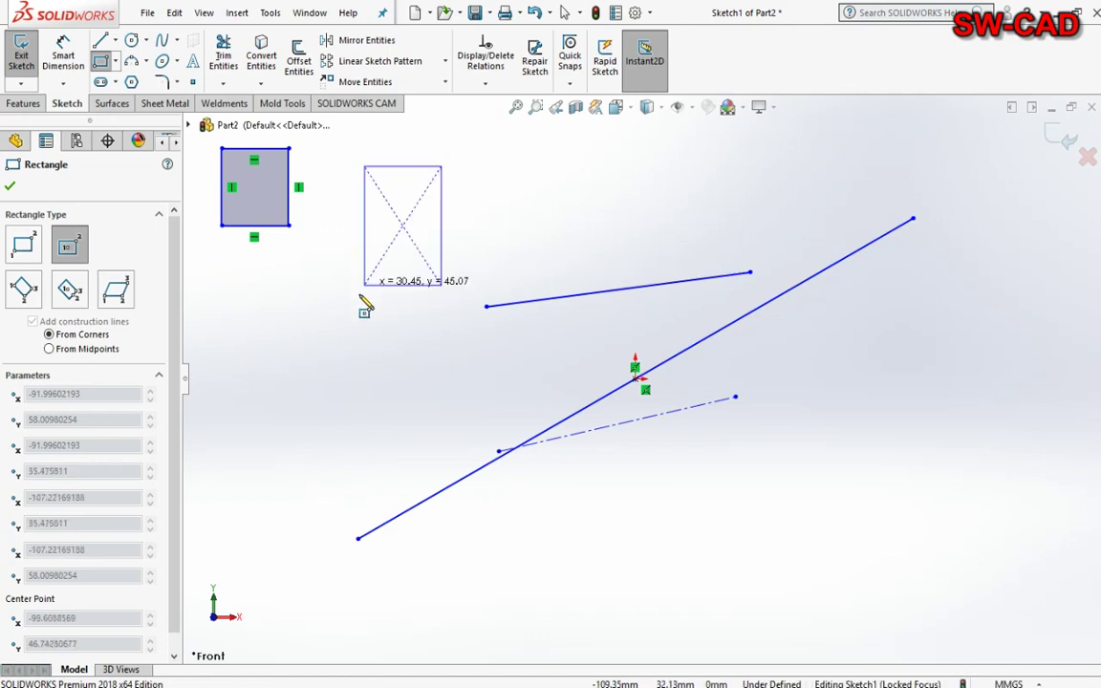
{"action": "left_click", "coordinate": [361, 297]}
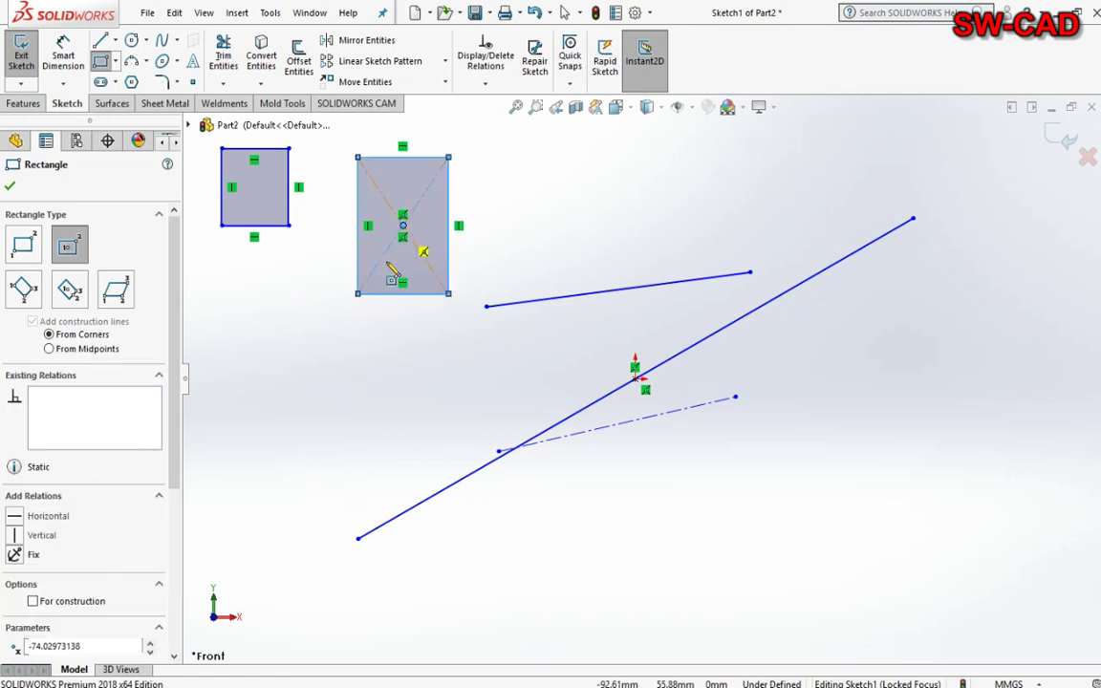
{"action": "left_click", "coordinate": [27, 291]}
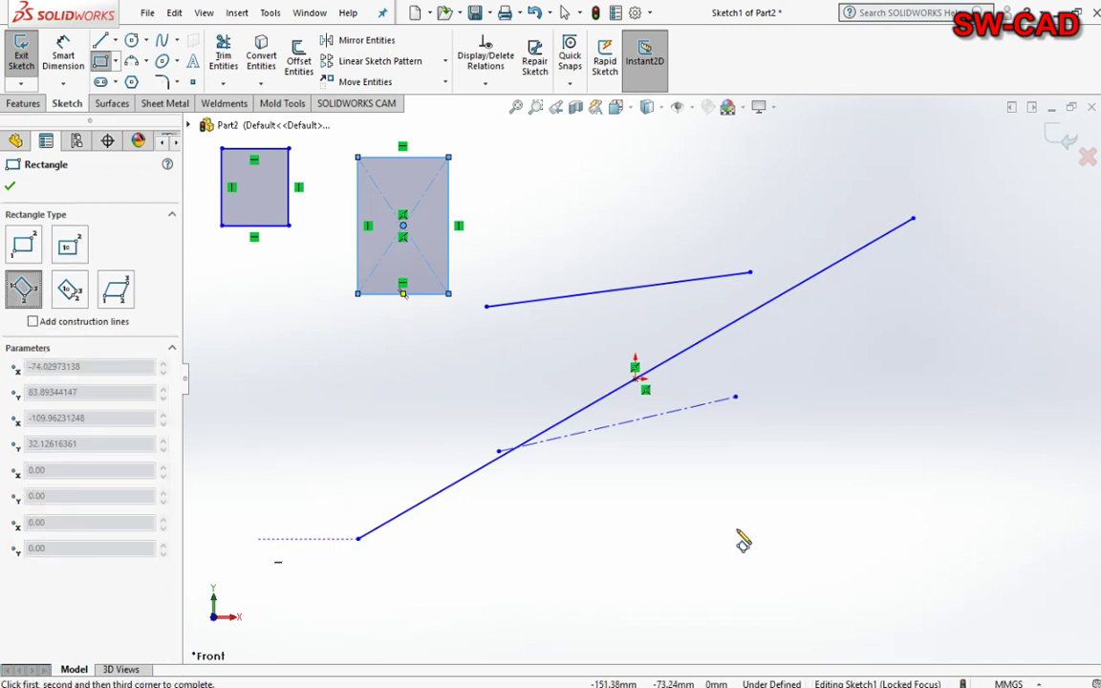
Draw a 3 Point Corner Rectangle at the right, beyond the long slanted line.
{"action": "key", "text": "z"}
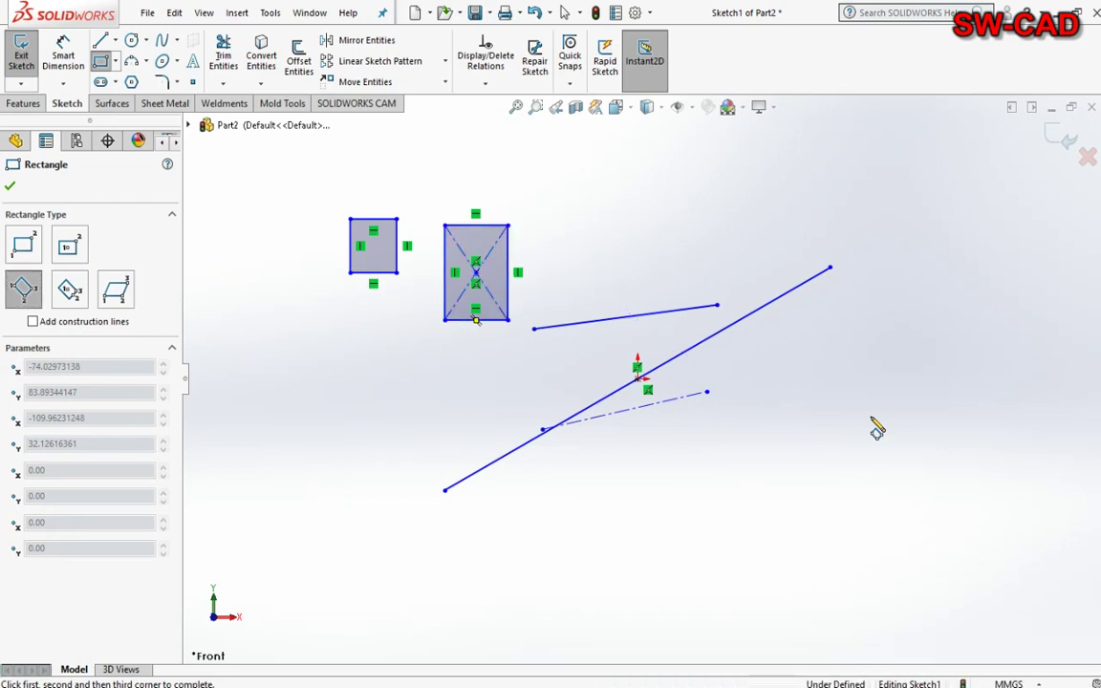
{"action": "left_click", "coordinate": [871, 417]}
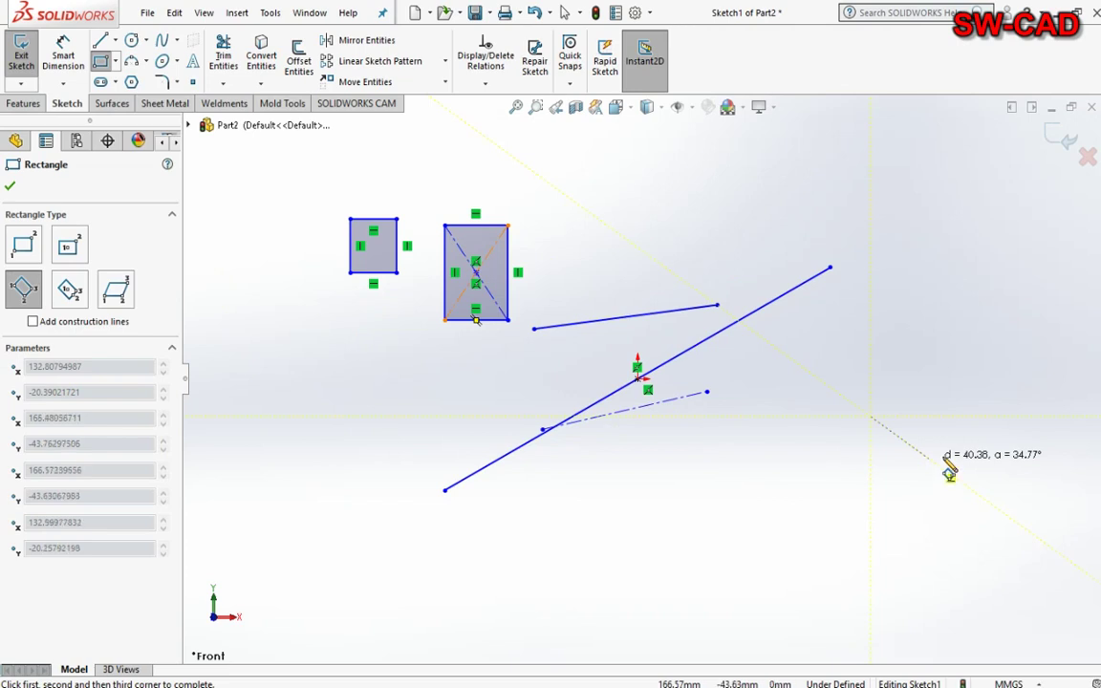
{"action": "left_click", "coordinate": [968, 417]}
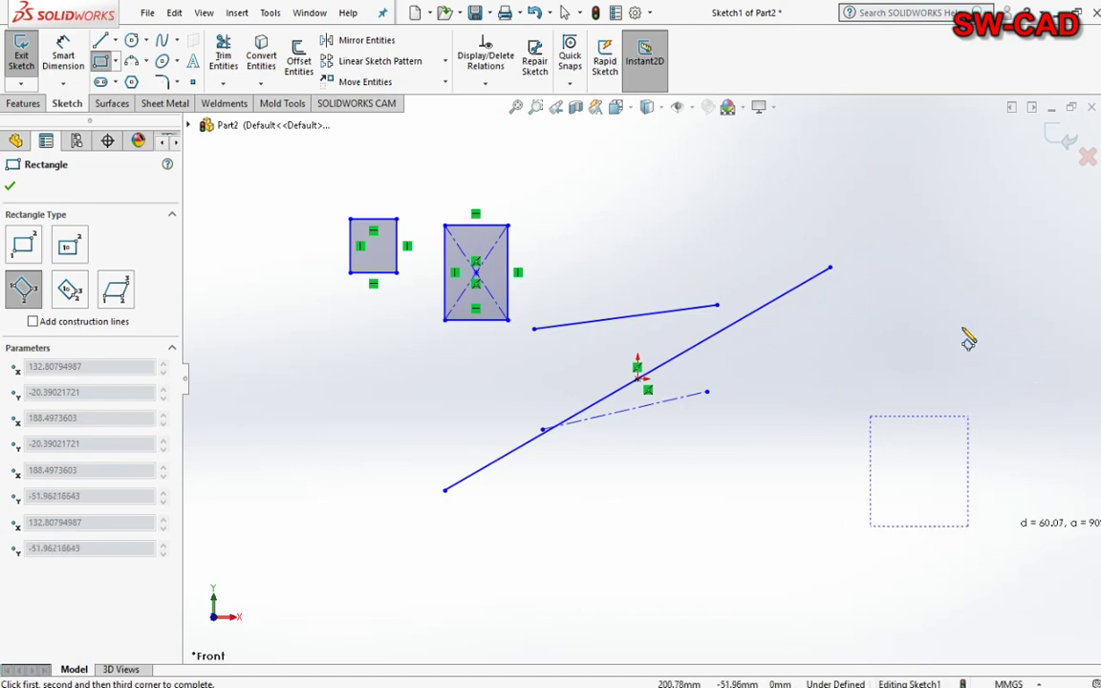
{"action": "left_click", "coordinate": [967, 485]}
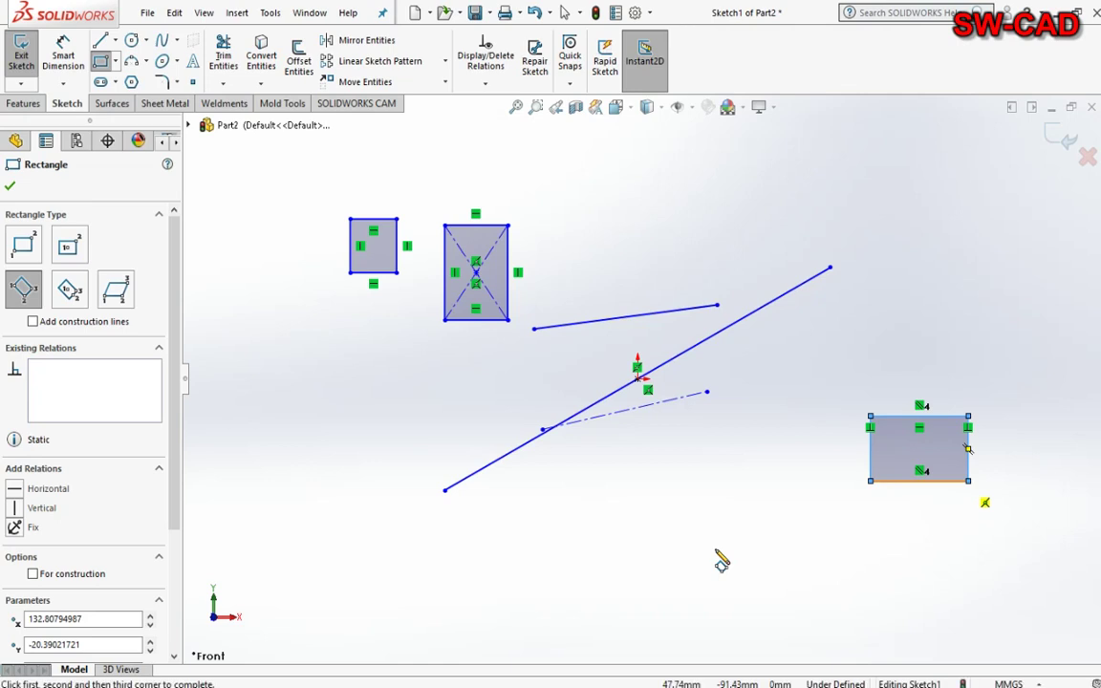
{"action": "left_click", "coordinate": [74, 304]}
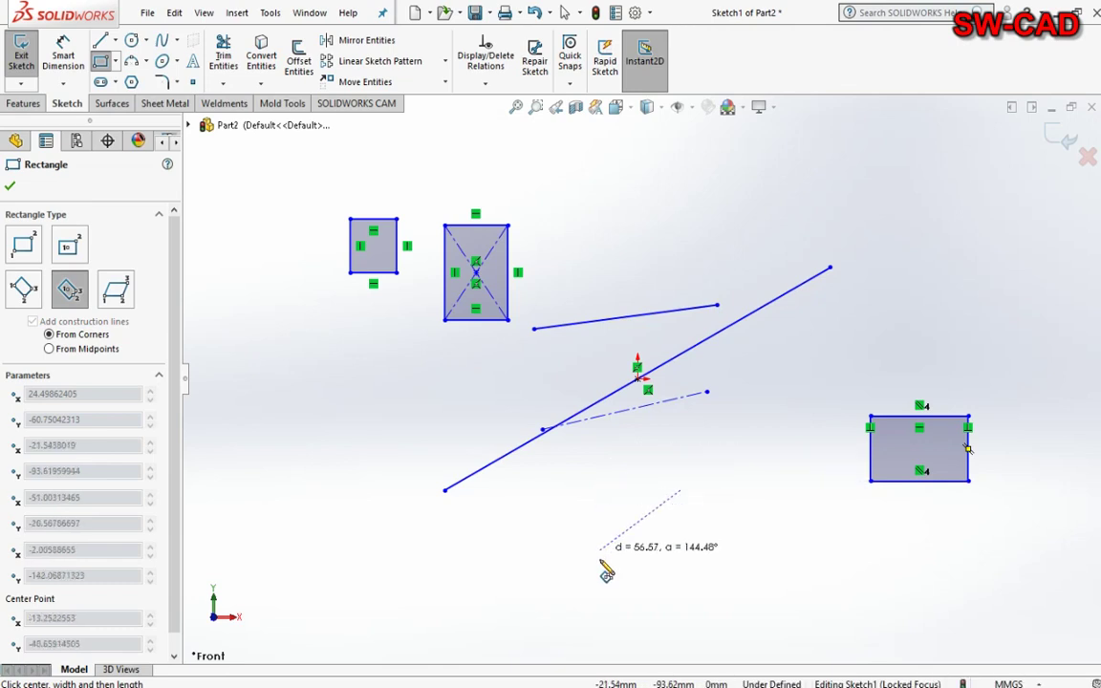
Draw a tilted 3 Point Center Rectangle with diagonal construction lines below the slanted line.
{"action": "left_click", "coordinate": [601, 551]}
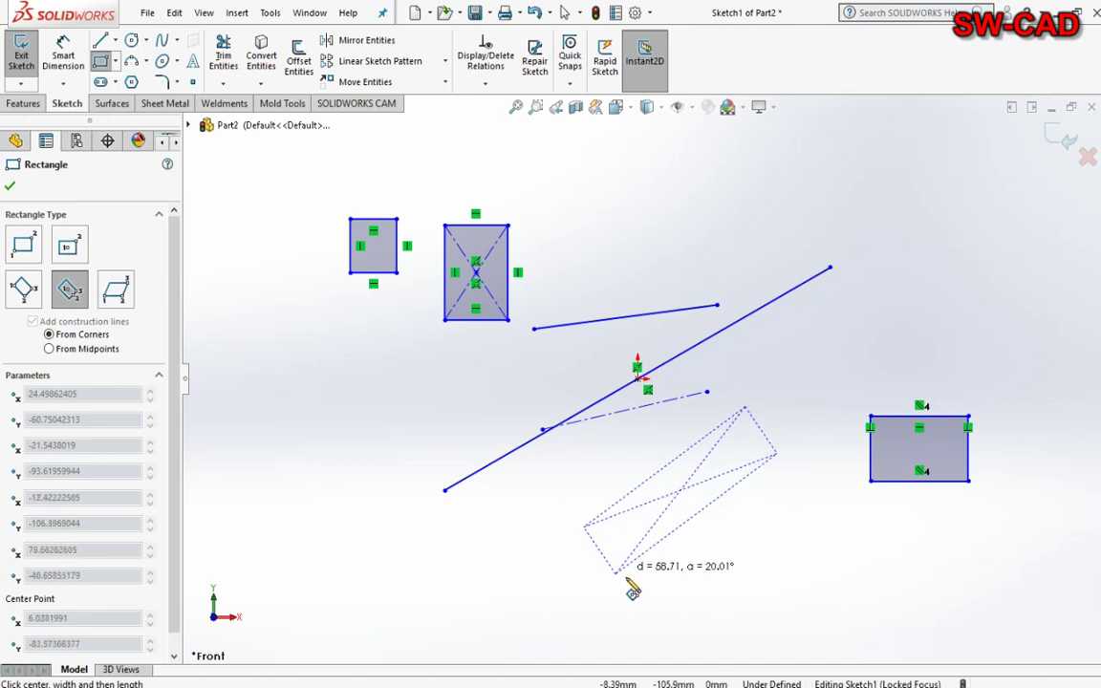
{"action": "left_click", "coordinate": [629, 587]}
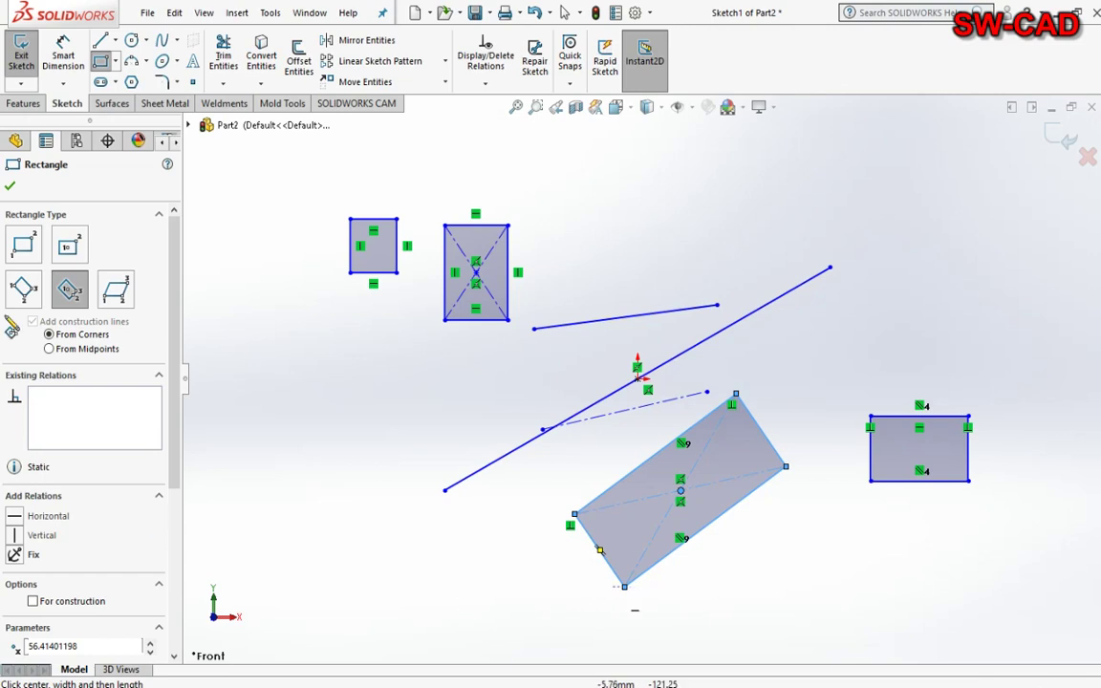
{"action": "left_click", "coordinate": [115, 294]}
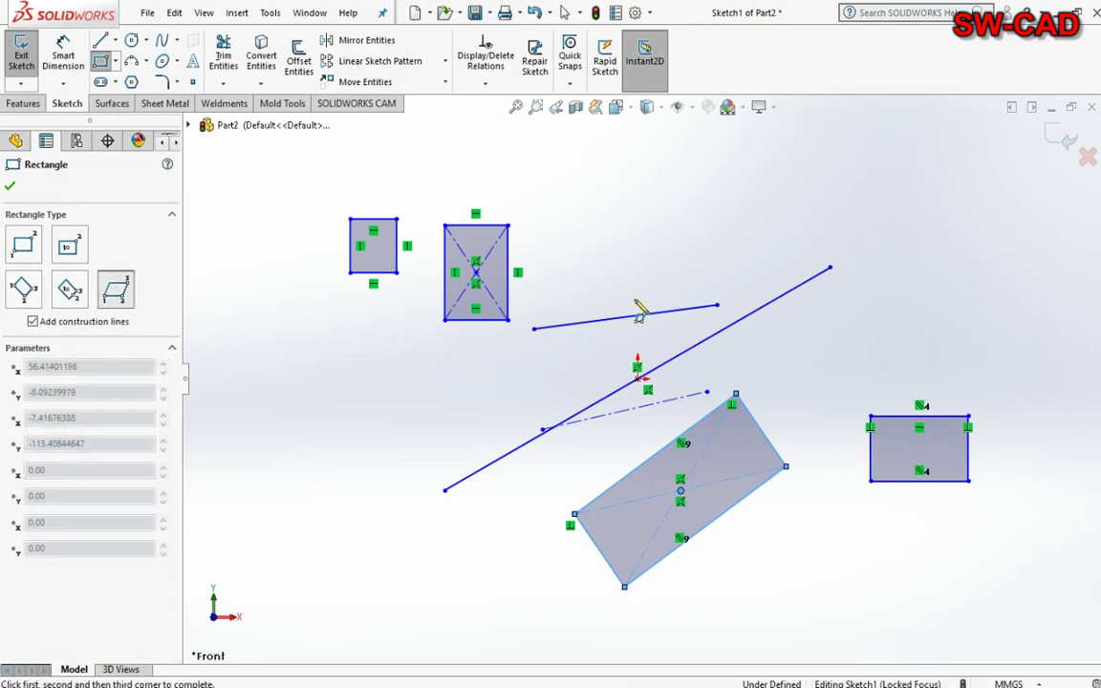
Draw a large tilted parallelogram at the upper right of the sketch.
{"action": "scroll", "coordinate": [637, 314], "scroll_direction": "down", "scroll_amount": 1}
{"action": "scroll", "coordinate": [640, 315], "scroll_direction": "down", "scroll_amount": 1}
{"action": "scroll", "coordinate": [640, 316], "scroll_direction": "up", "scroll_amount": 2}
{"action": "scroll", "coordinate": [638, 310], "scroll_direction": "up", "scroll_amount": 2}
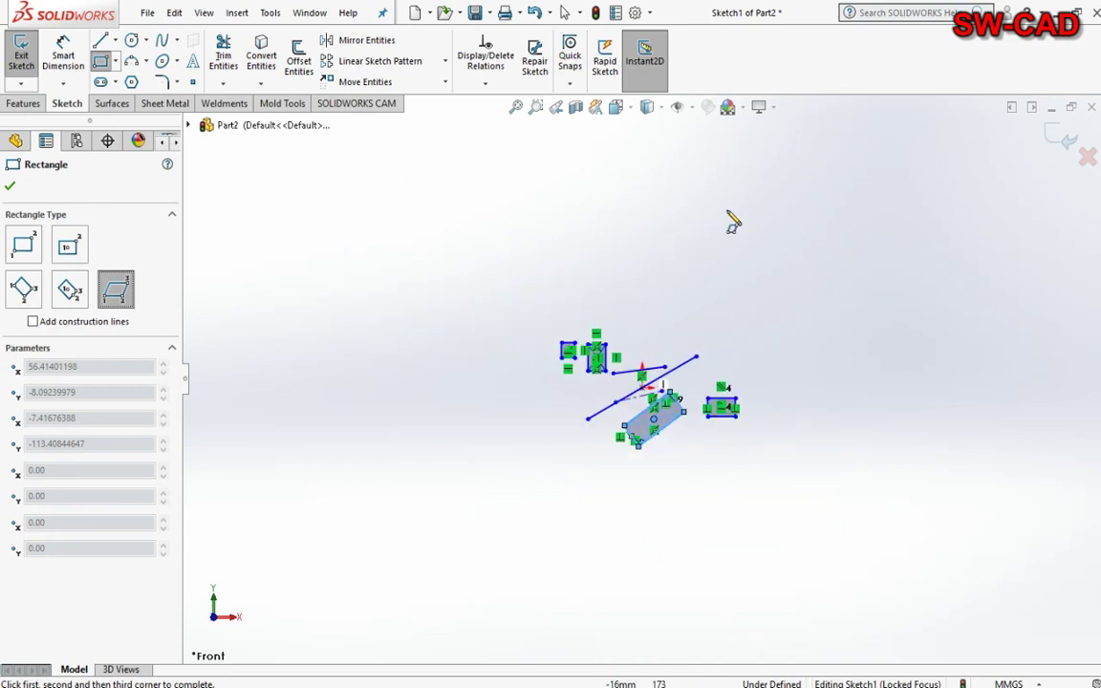
{"action": "left_click", "coordinate": [842, 220]}
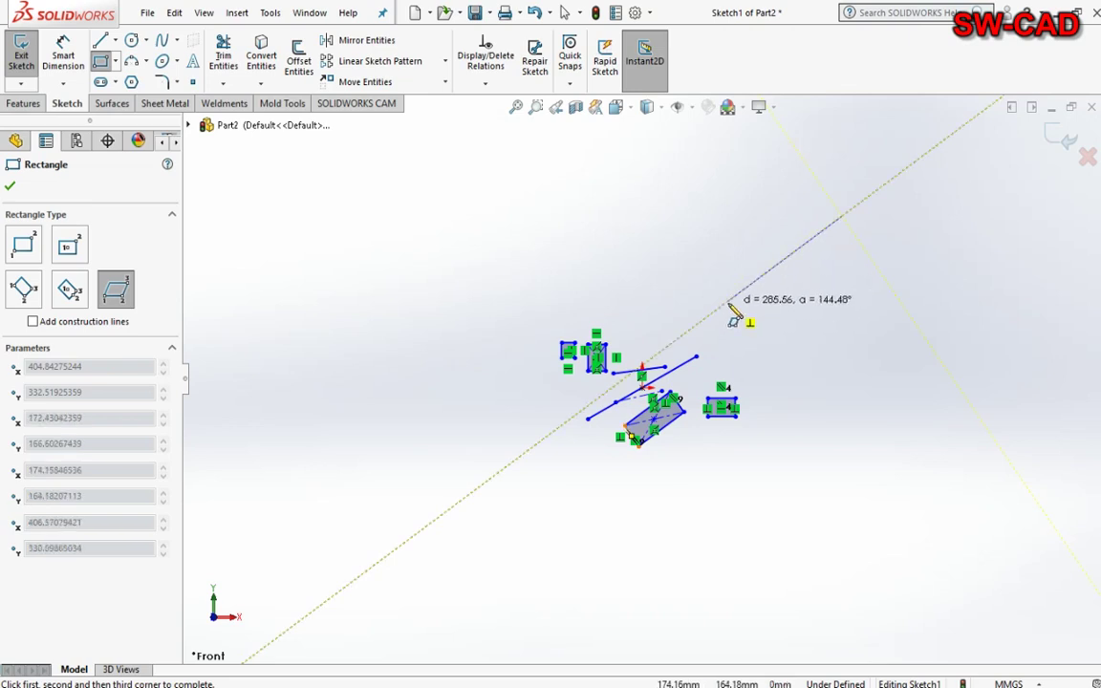
{"action": "left_click", "coordinate": [729, 303]}
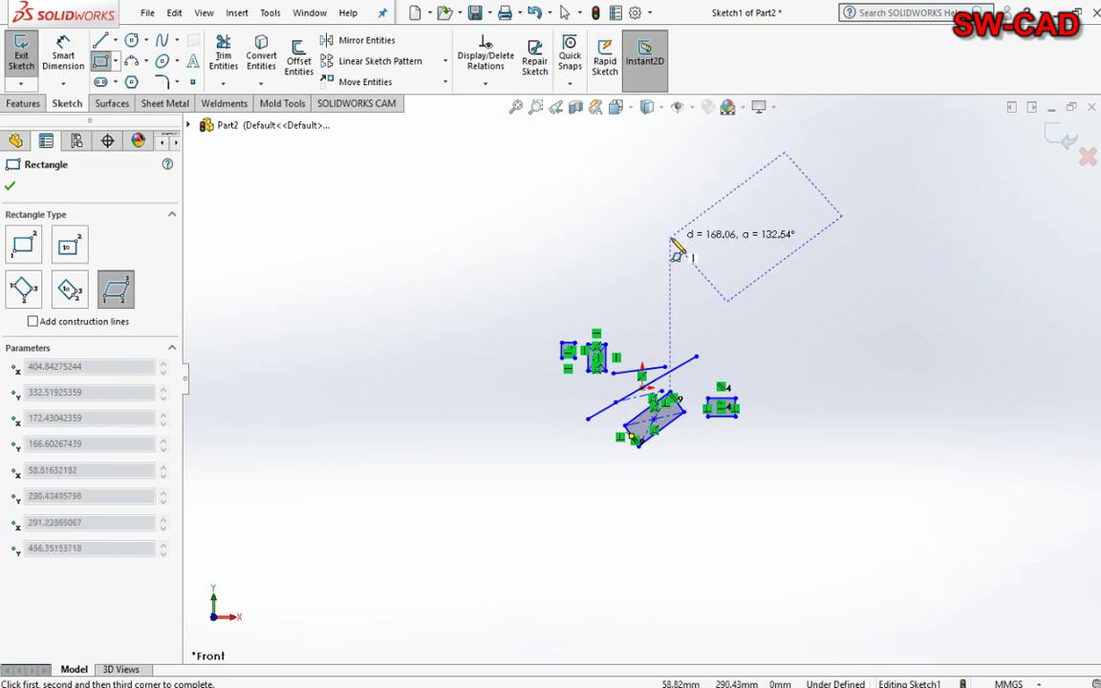
{"action": "left_click", "coordinate": [671, 239]}
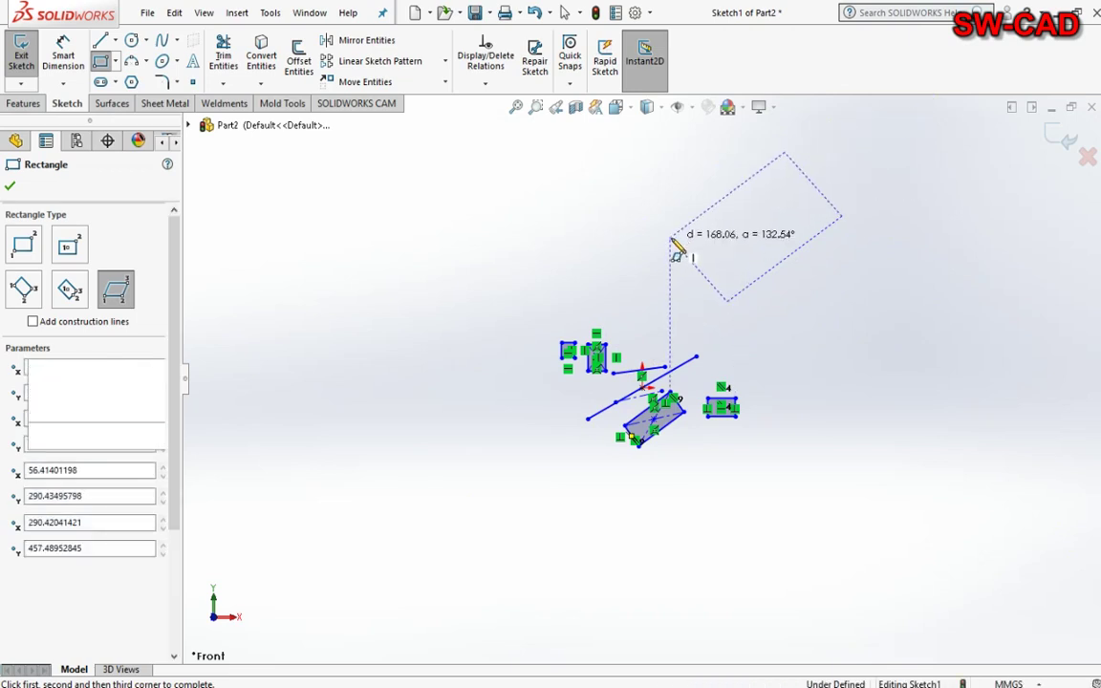
Draw a long, narrow parallelogram at the upper left of the sketch.
{"action": "left_click", "coordinate": [432, 231]}
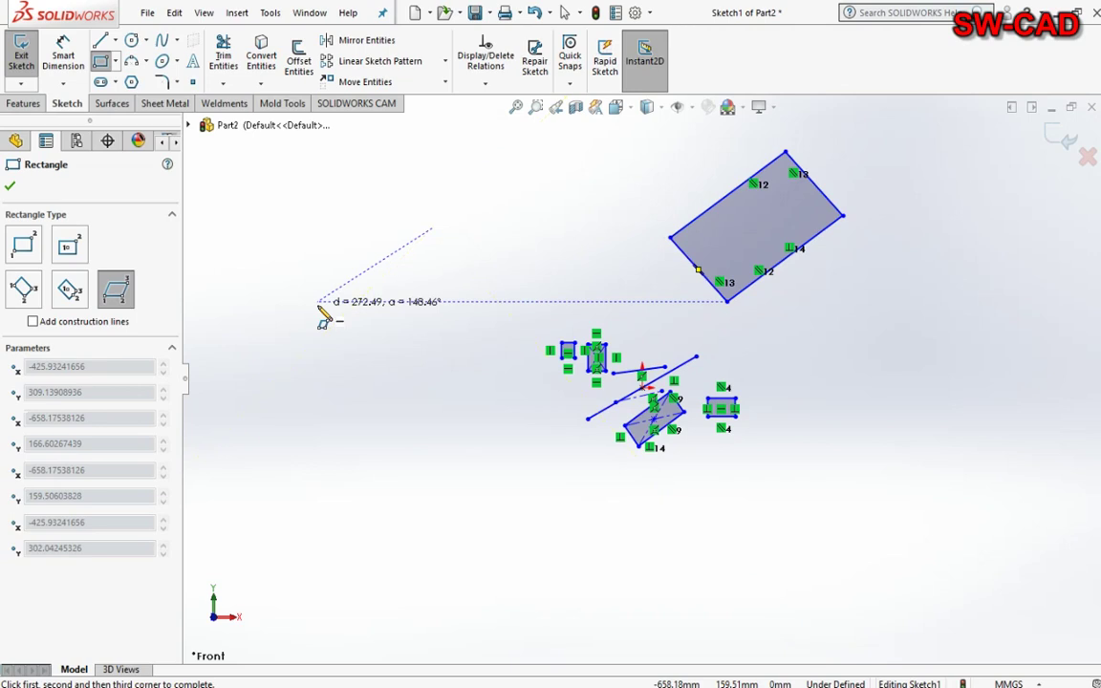
{"action": "left_click", "coordinate": [315, 303]}
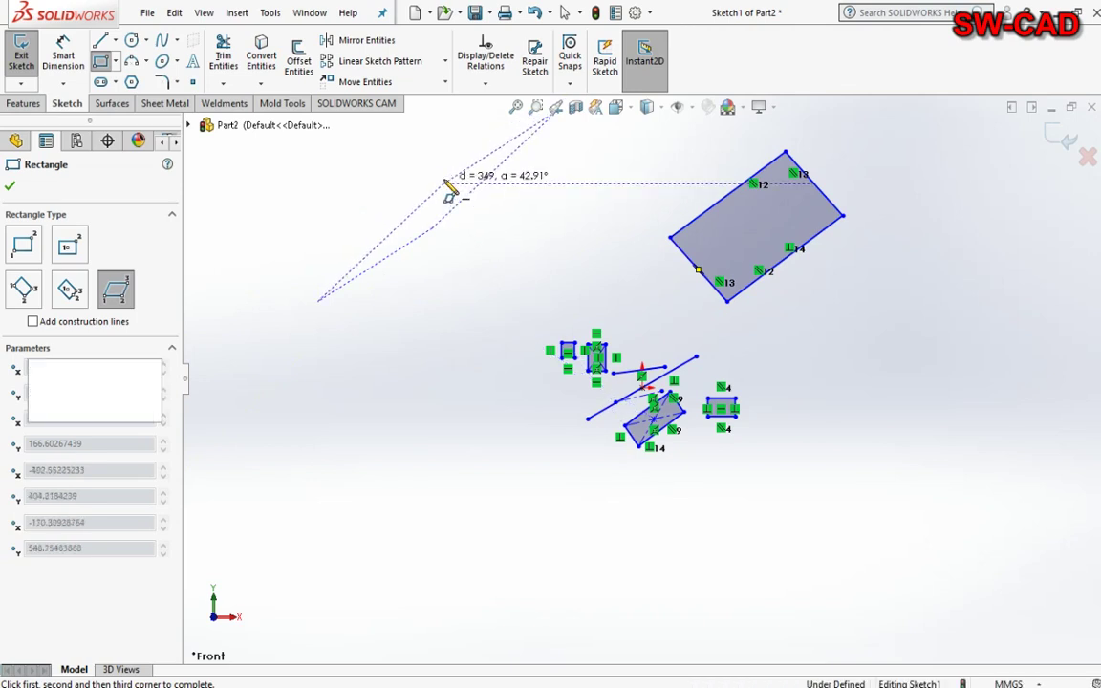
{"action": "left_click", "coordinate": [373, 287]}
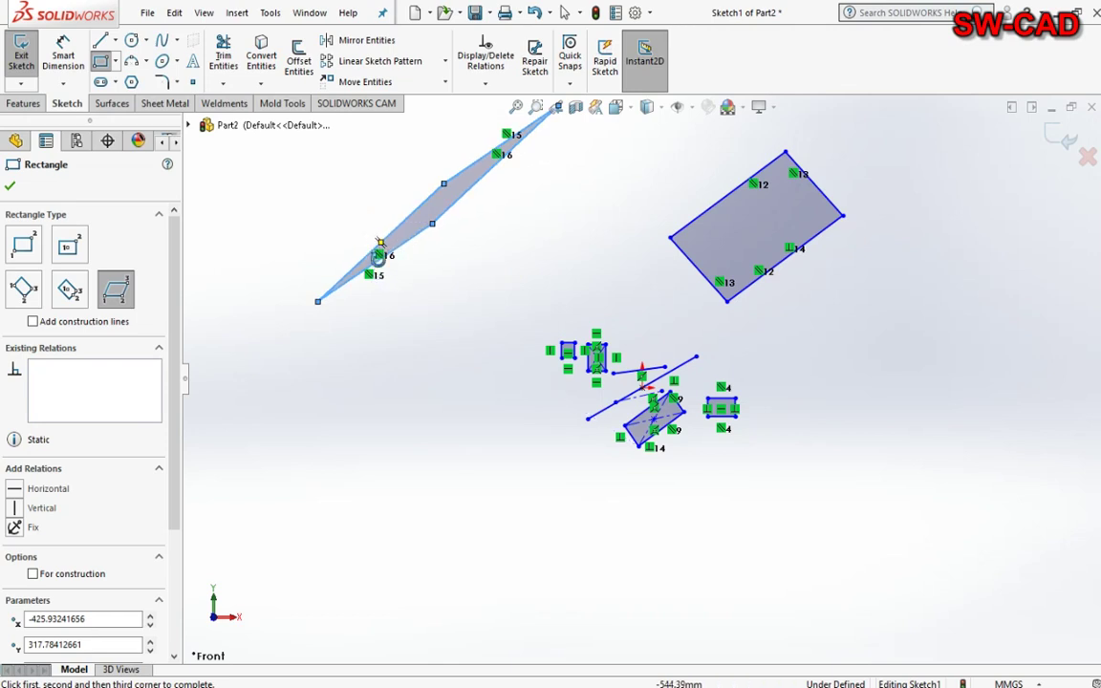
{"action": "mouse_move", "coordinate": [378, 253]}
{"action": "middle_mouse_down"}
{"action": "mouse_move", "coordinate": [404, 285]}
{"action": "mouse_move", "coordinate": [438, 297]}
{"action": "middle_mouse_up"}
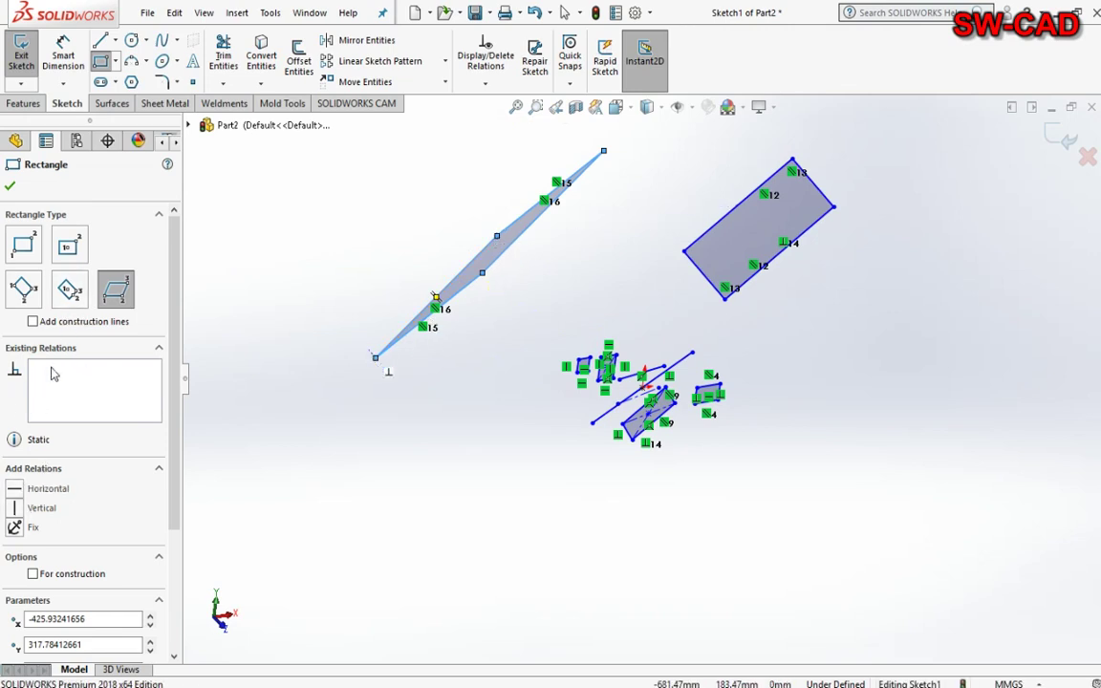
Give the narrow parallelogram's edge Horizontal and Vertical relations and make it construction geometry.
{"action": "left_click", "coordinate": [15, 491]}
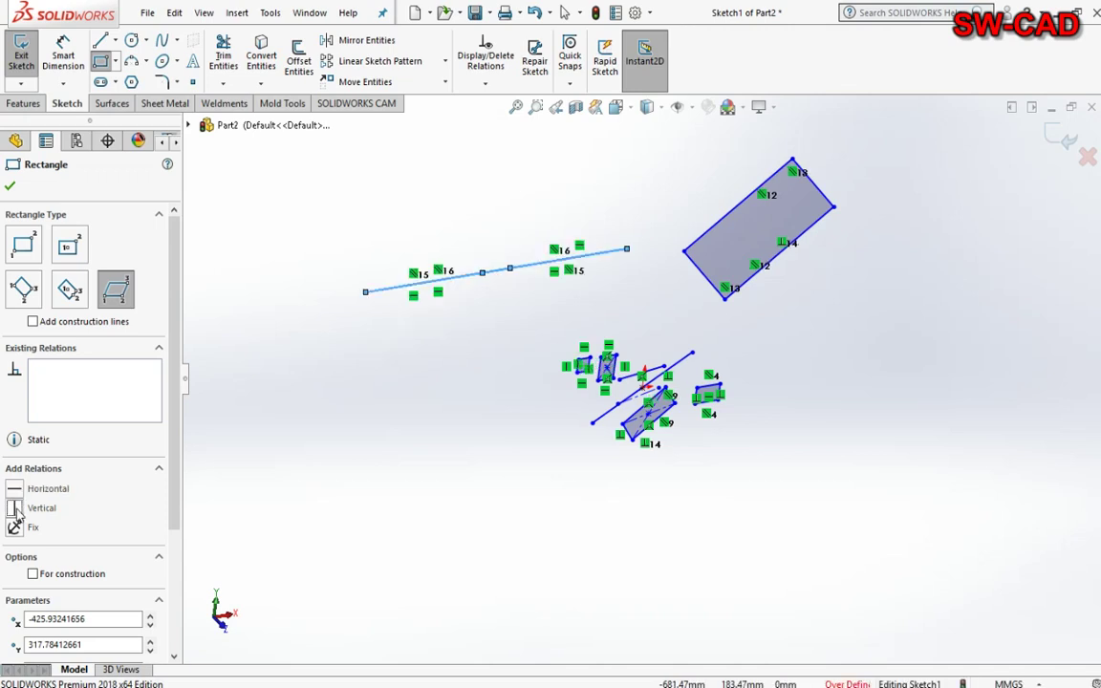
{"action": "left_click", "coordinate": [16, 527]}
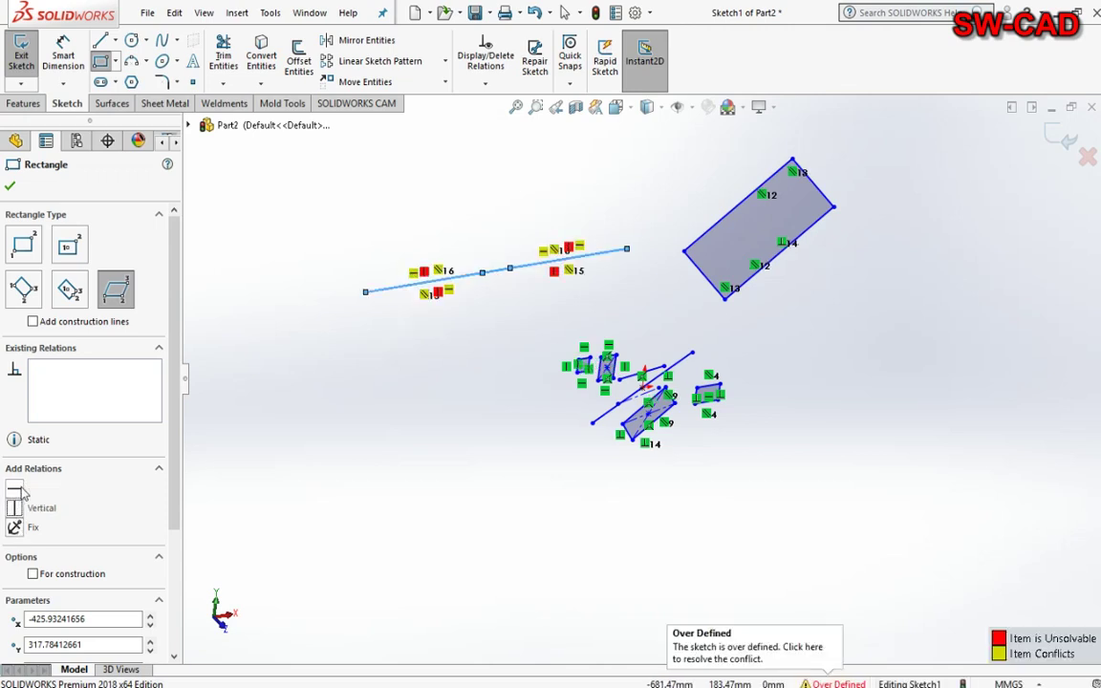
{"action": "left_click", "coordinate": [67, 573]}
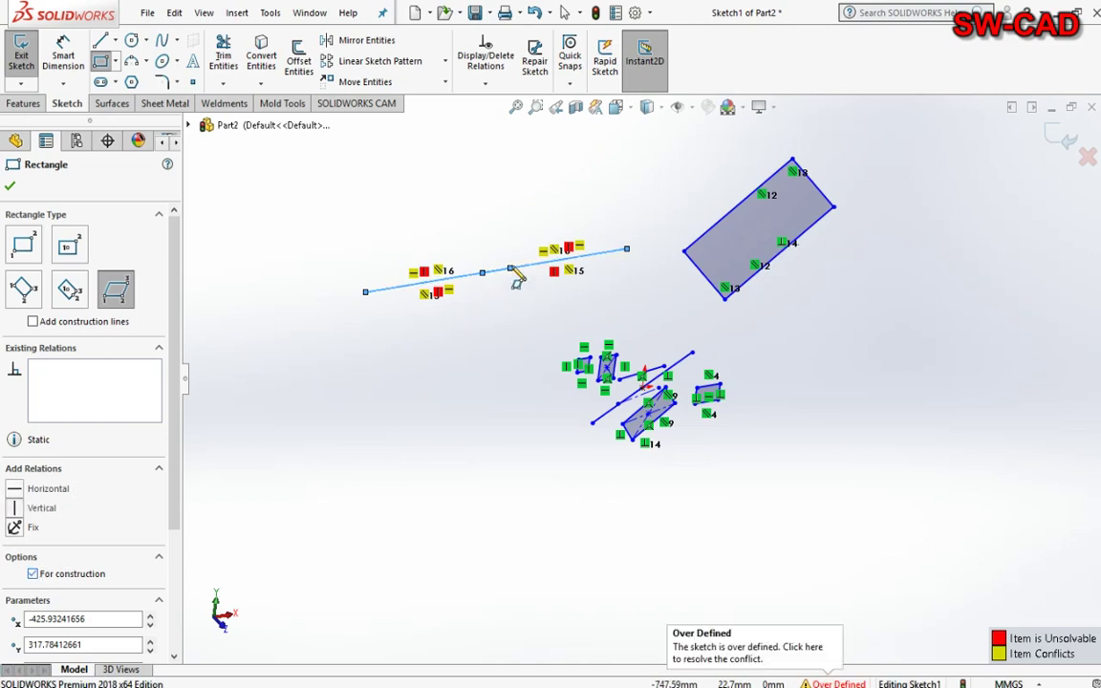
{"action": "left_click_drag", "start_coordinate": [516, 277], "coordinate": [488, 258]}
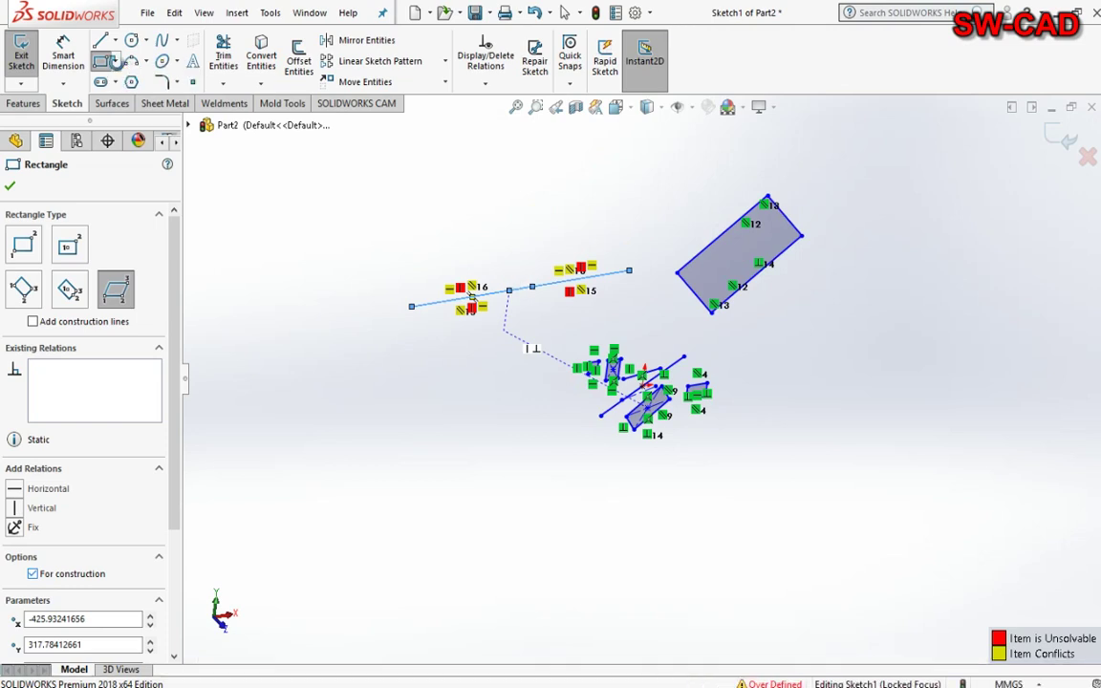
{"action": "left_click", "coordinate": [110, 60]}
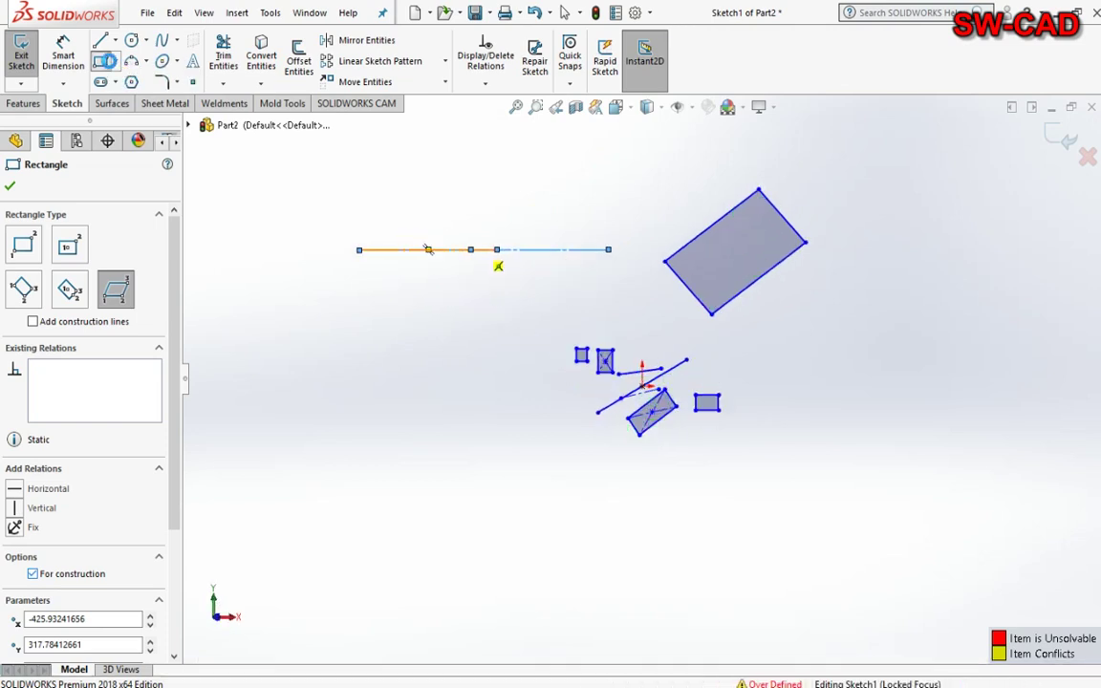
{"action": "left_click", "coordinate": [101, 61]}
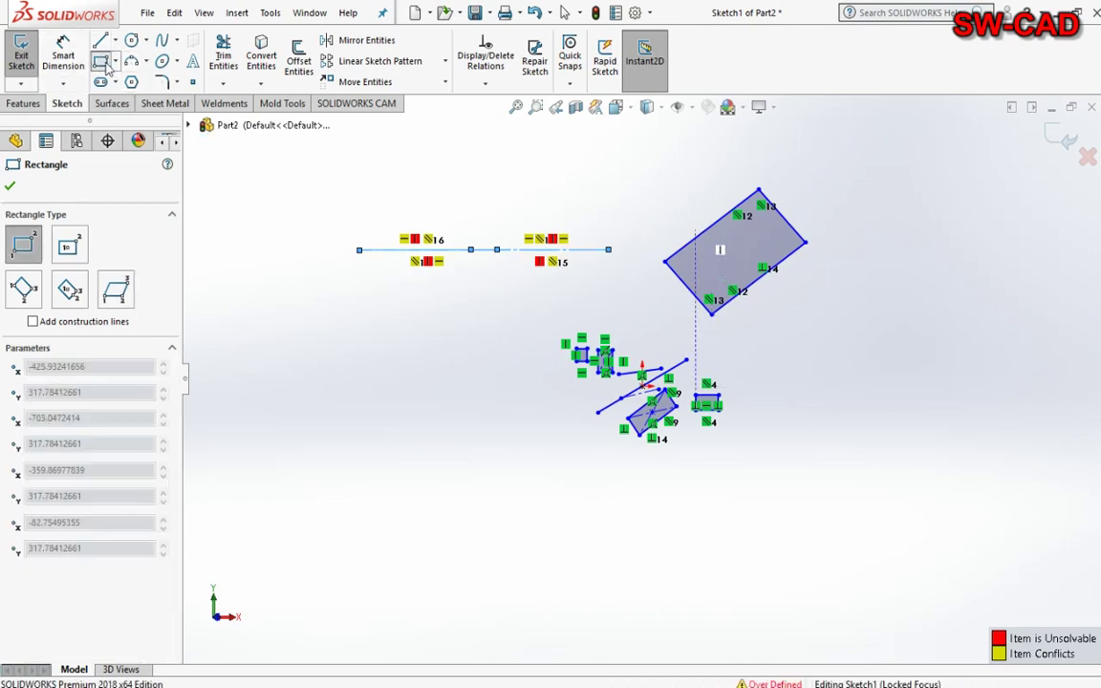
Stop drawing rectangles and select the large parallelogram's top edge to view its Parallel12 relation.
{"action": "key", "text": "Escape"}
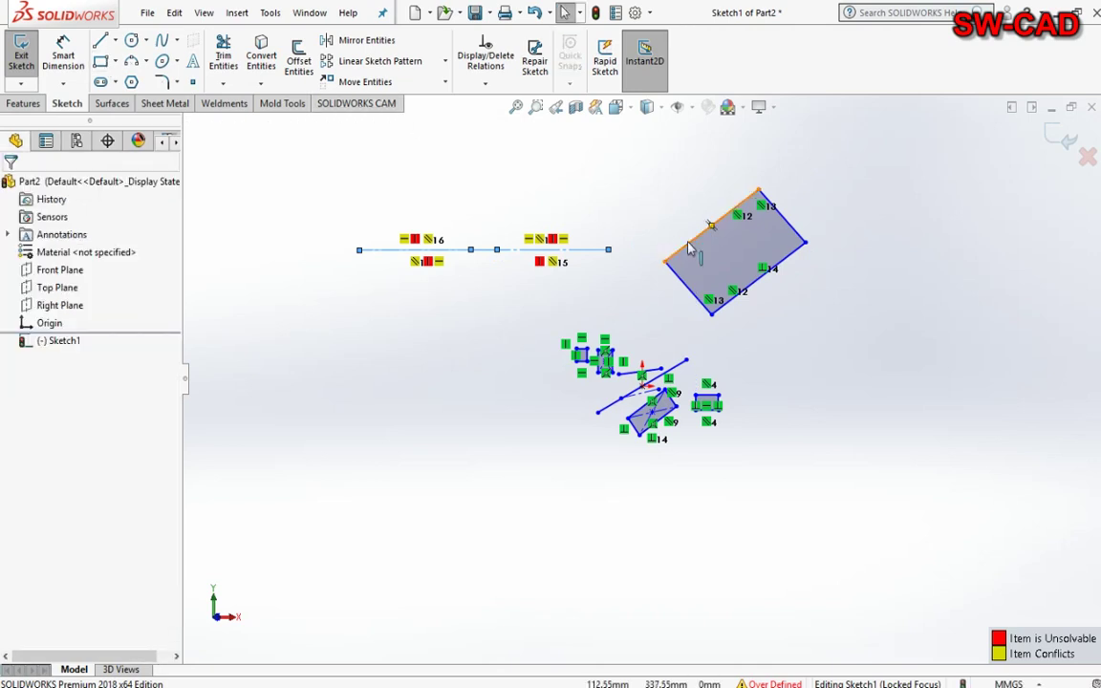
{"action": "left_click", "coordinate": [688, 245]}
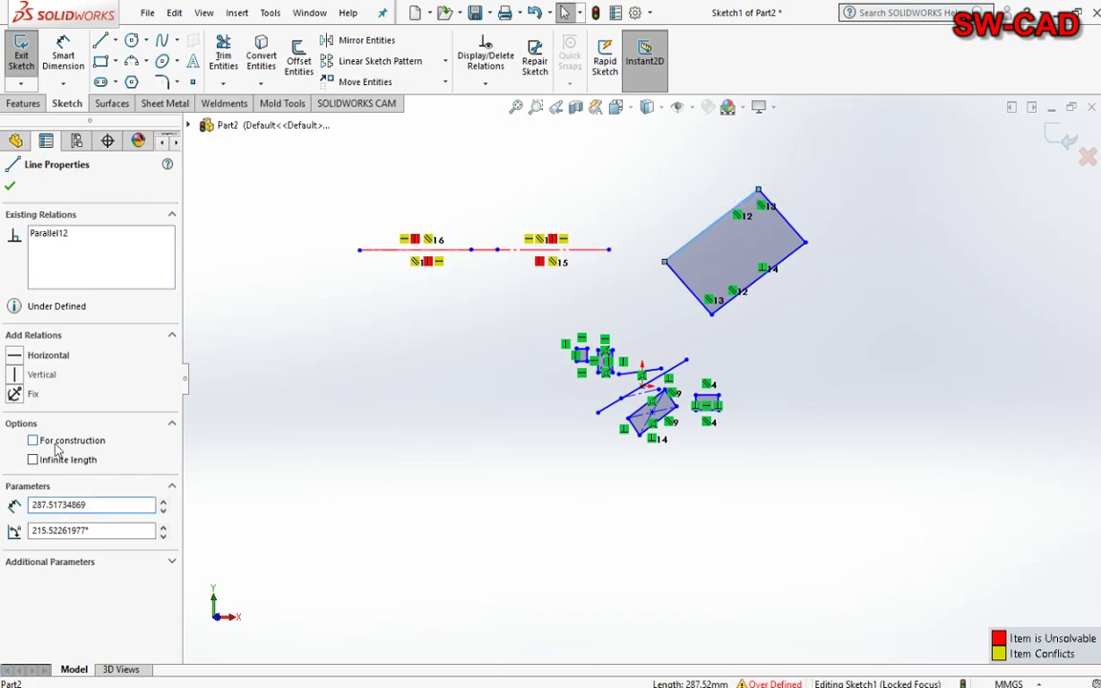
{"action": "scroll", "coordinate": [713, 233], "scroll_direction": "down", "scroll_amount": 2}
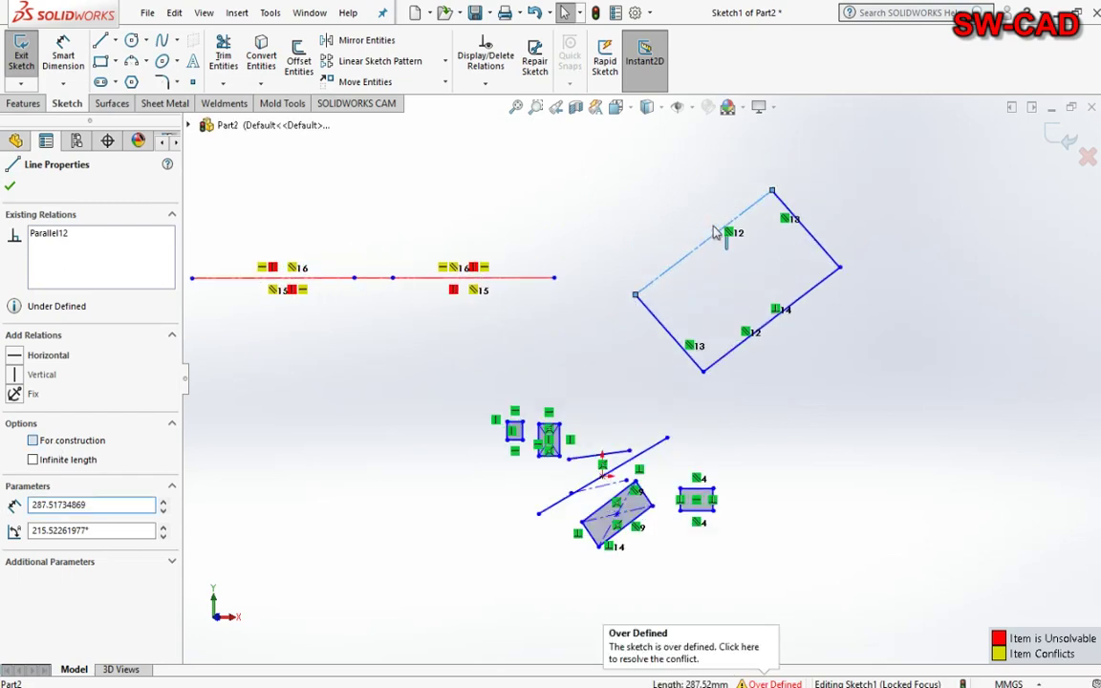
{"action": "scroll", "coordinate": [714, 236], "scroll_direction": "down", "scroll_amount": 2}
{"action": "scroll", "coordinate": [717, 238], "scroll_direction": "down", "scroll_amount": 1}
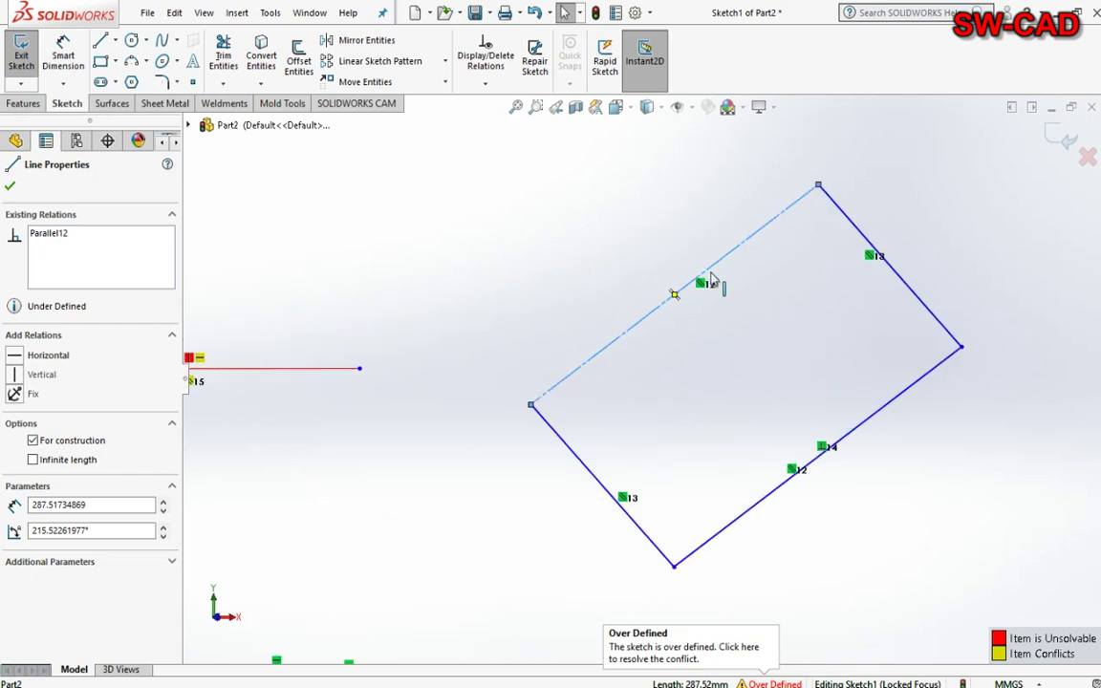
Toggle the top edge between solid and construction, leaving it construction, and try infinite length.
{"action": "left_click", "coordinate": [84, 441]}
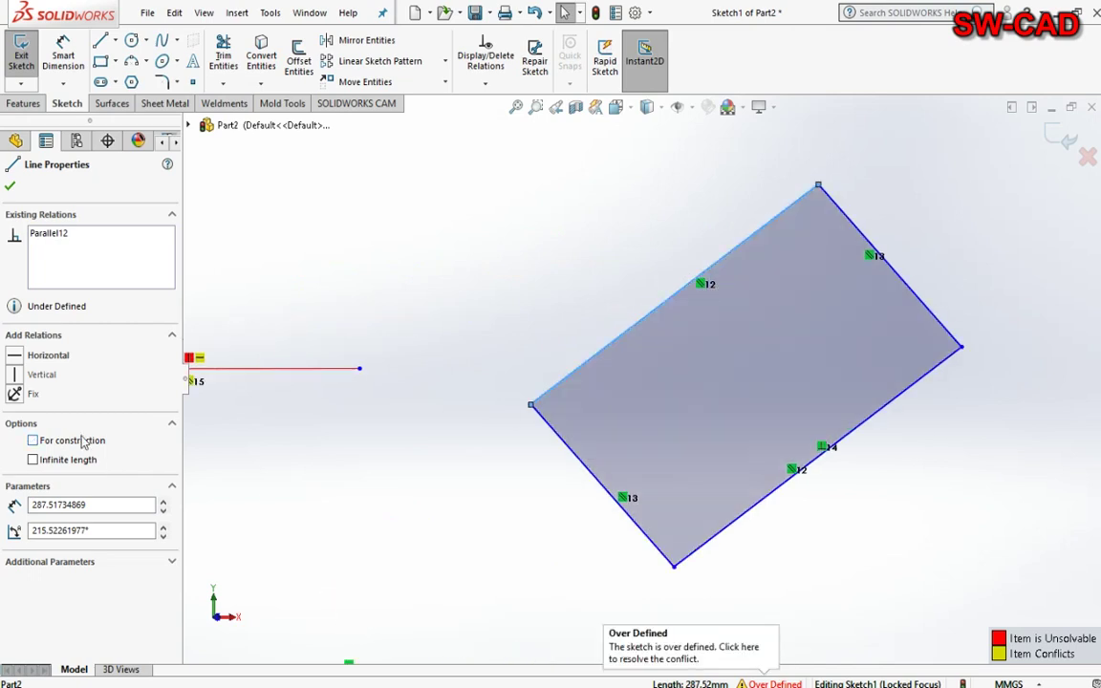
{"action": "left_click", "coordinate": [84, 442]}
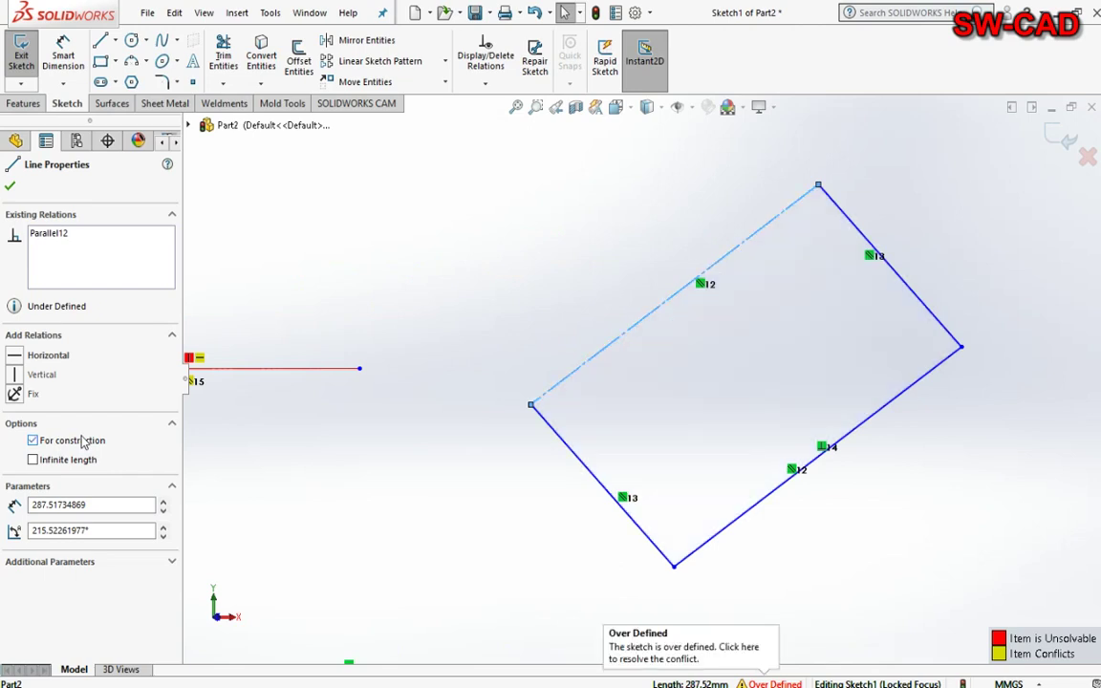
{"action": "left_click", "coordinate": [33, 462]}
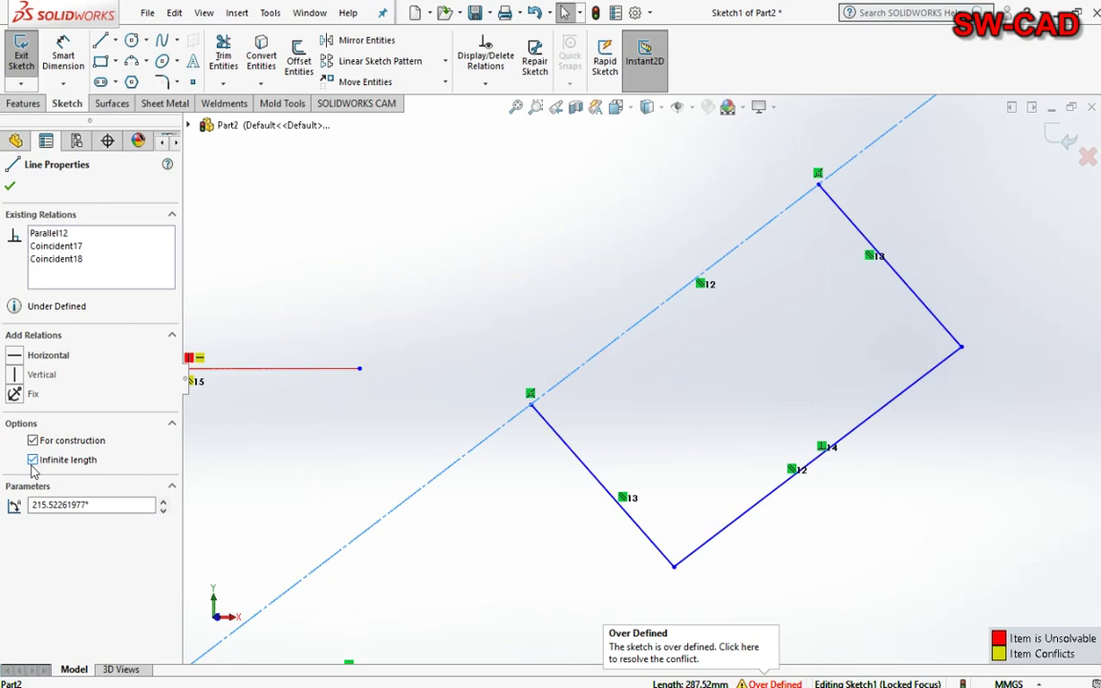
{"action": "scroll", "coordinate": [658, 458], "scroll_direction": "up", "scroll_amount": 1}
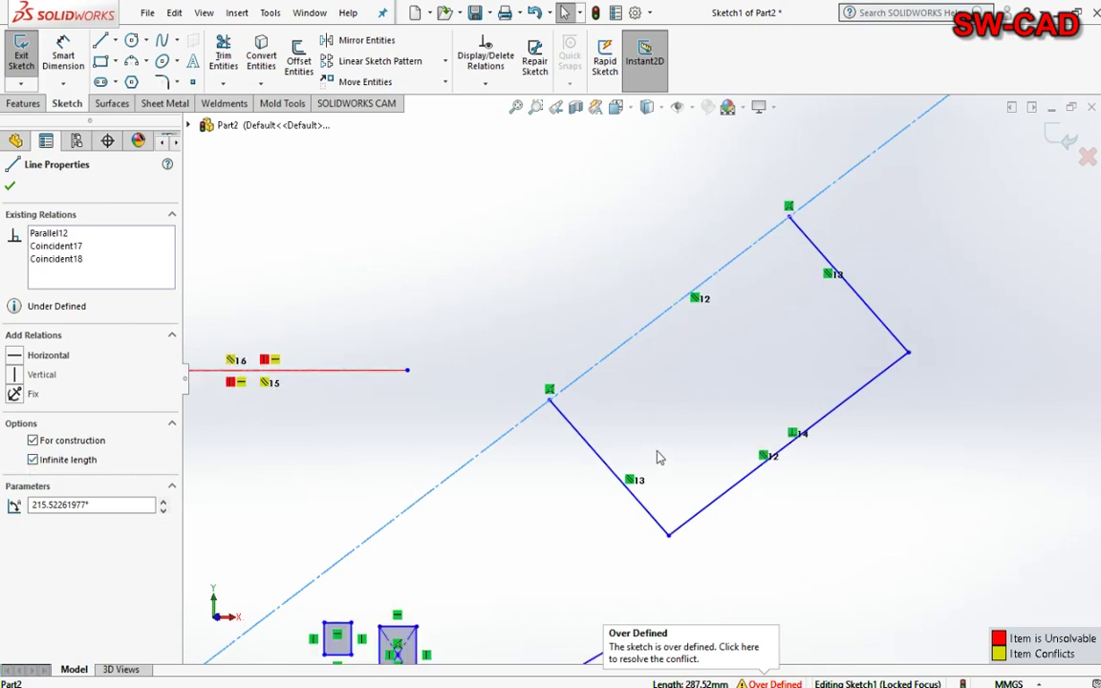
{"action": "scroll", "coordinate": [658, 458], "scroll_direction": "up", "scroll_amount": 1}
{"action": "scroll", "coordinate": [657, 458], "scroll_direction": "up", "scroll_amount": 1}
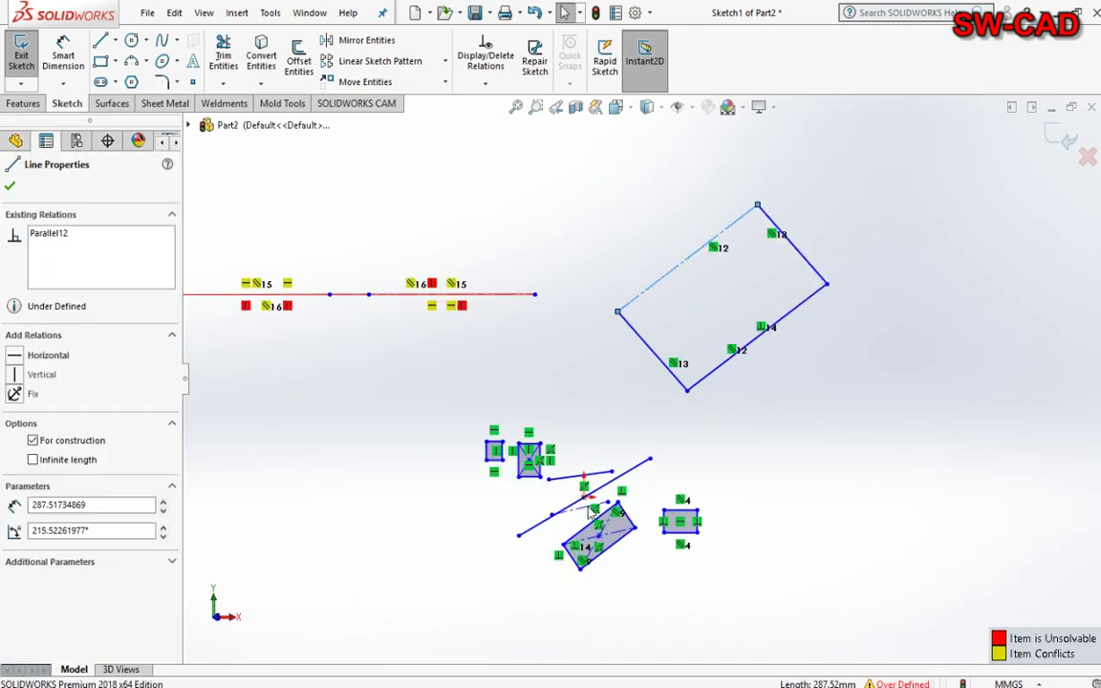
Draw a straight slot above the horizontal lines from two endpoints and a width point.
{"action": "left_click", "coordinate": [116, 83]}
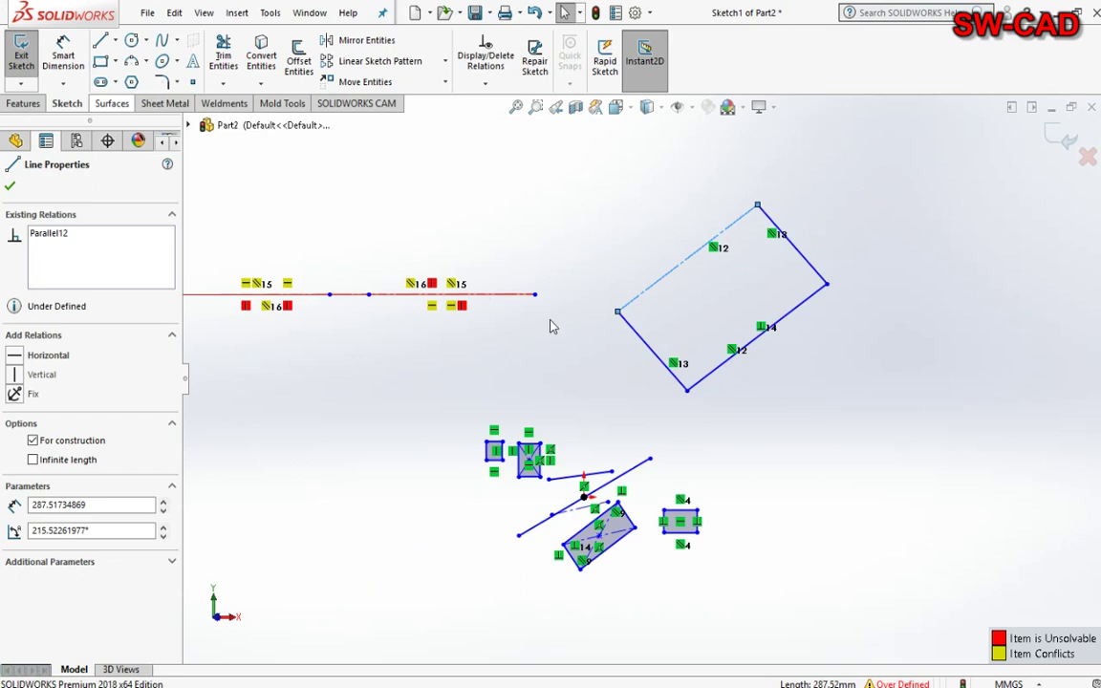
{"action": "scroll", "coordinate": [555, 327], "scroll_direction": "up", "scroll_amount": 3}
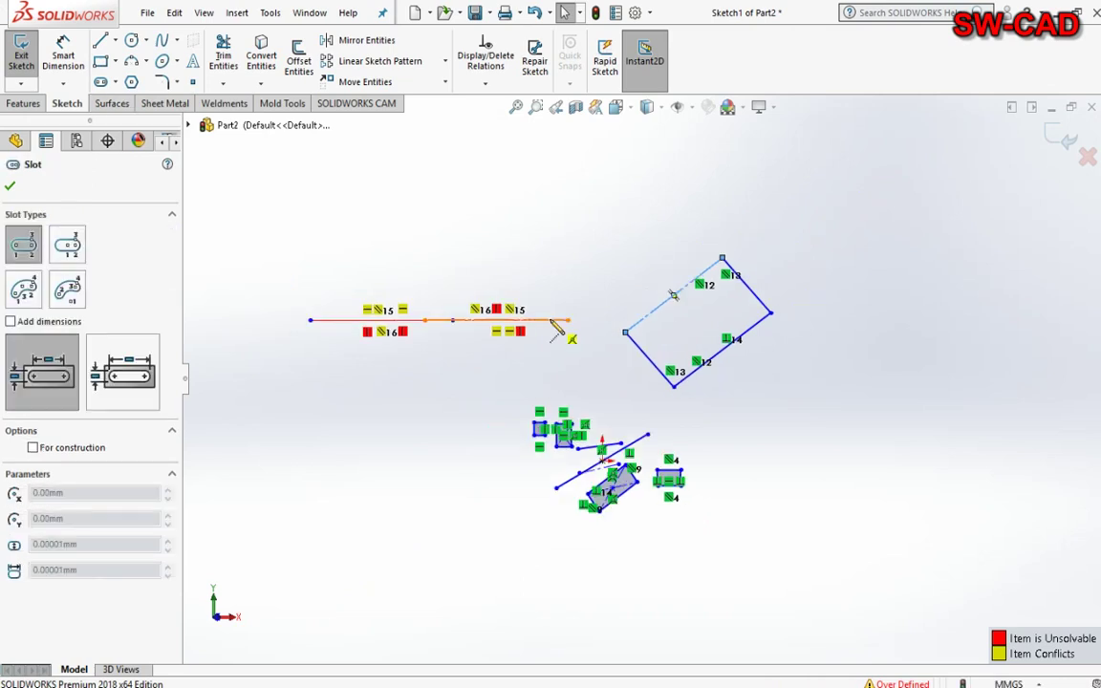
{"action": "left_click", "coordinate": [390, 187]}
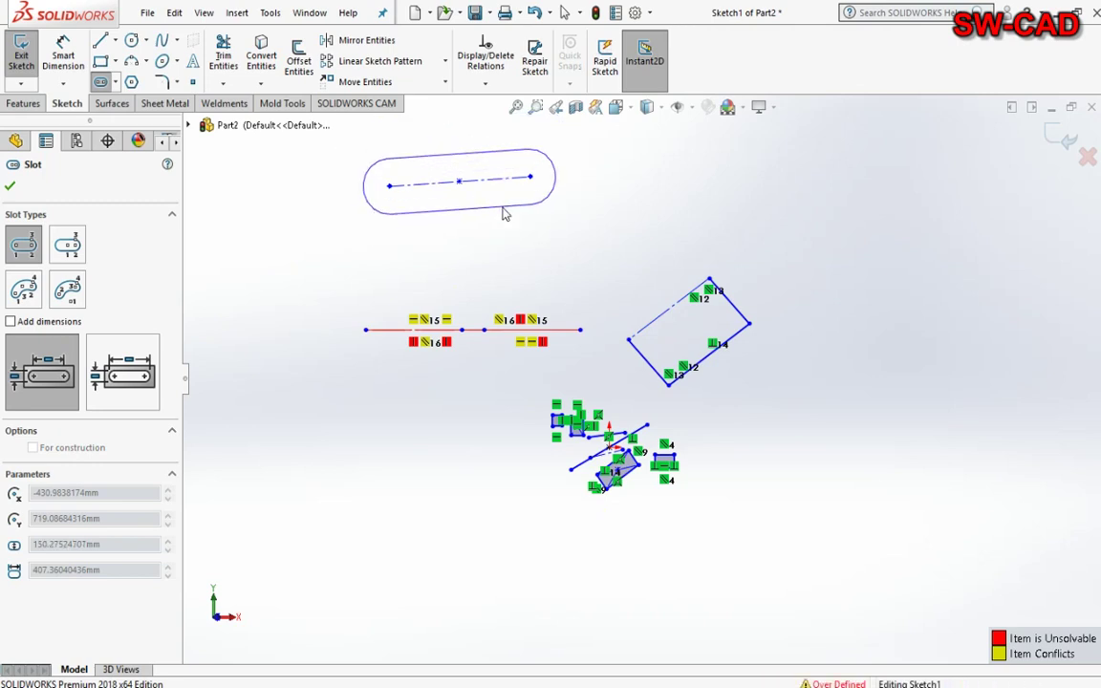
{"action": "left_click", "coordinate": [506, 213]}
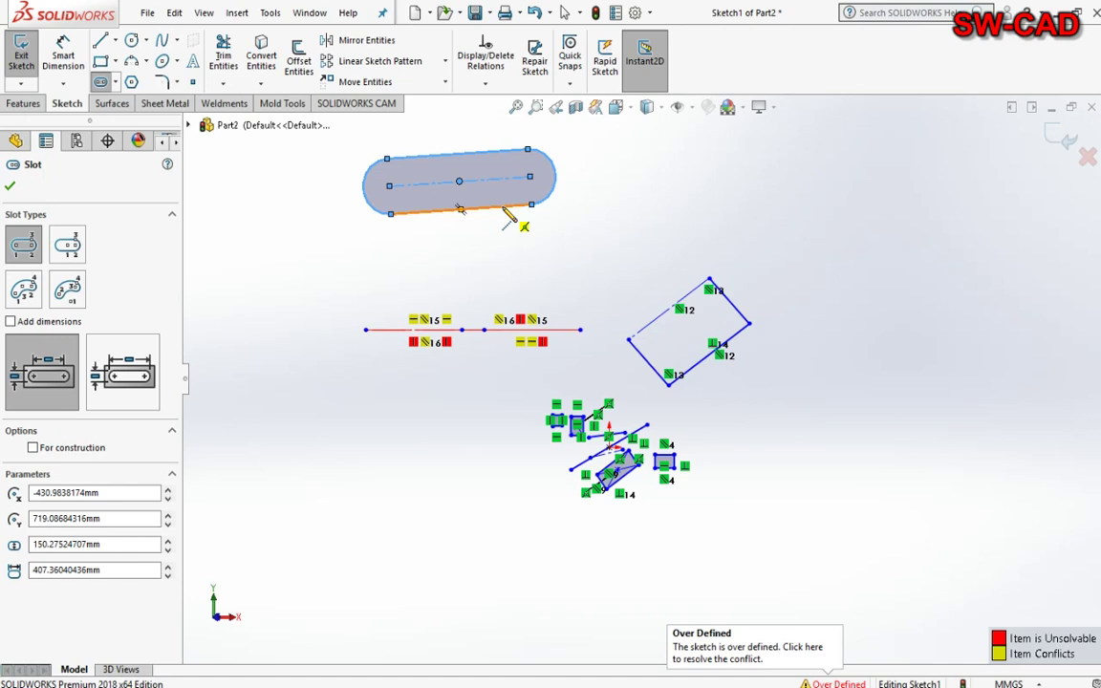
Measure the slot center-to-center and mark it as construction geometry.
{"action": "left_click", "coordinate": [142, 384]}
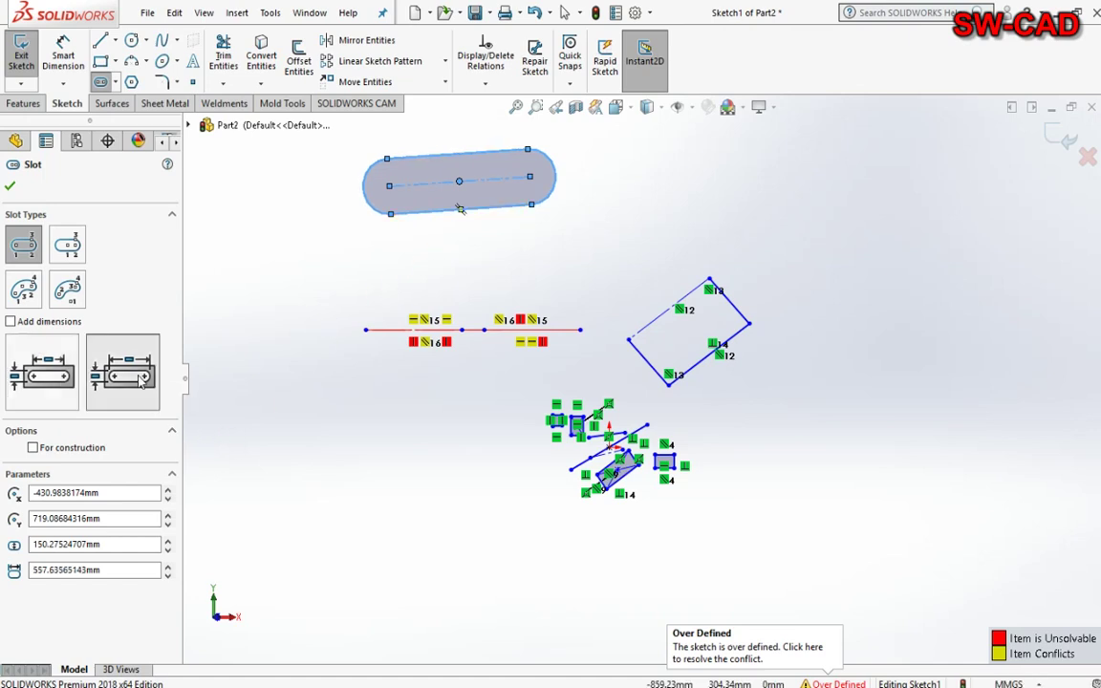
{"action": "left_click", "coordinate": [50, 395]}
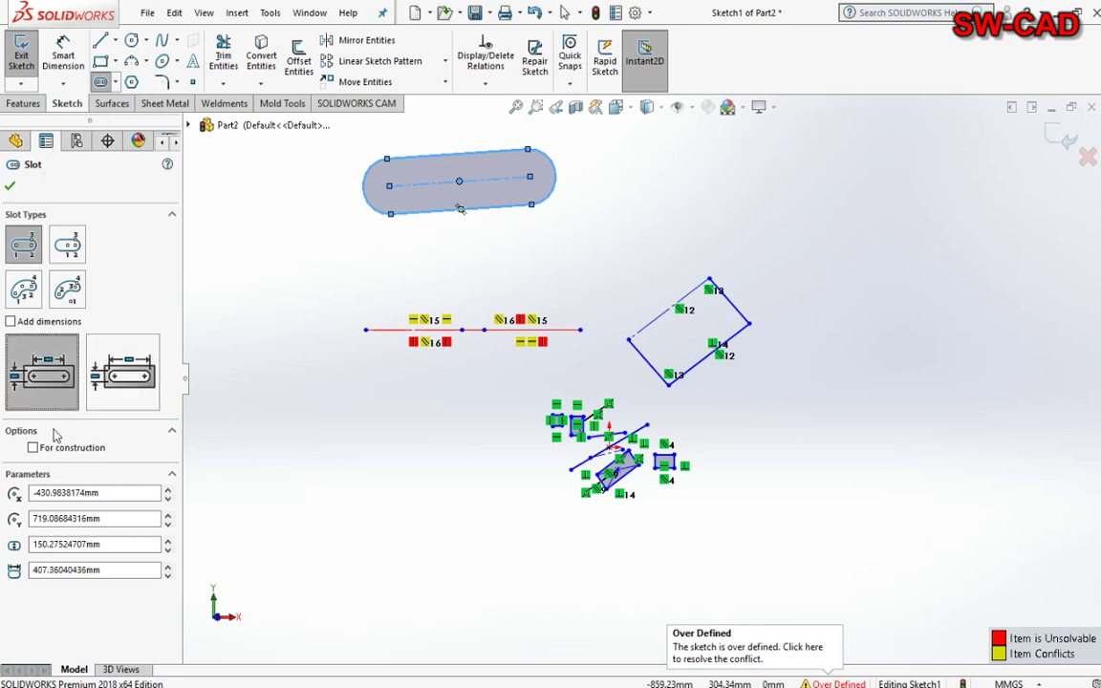
{"action": "left_click", "coordinate": [64, 449]}
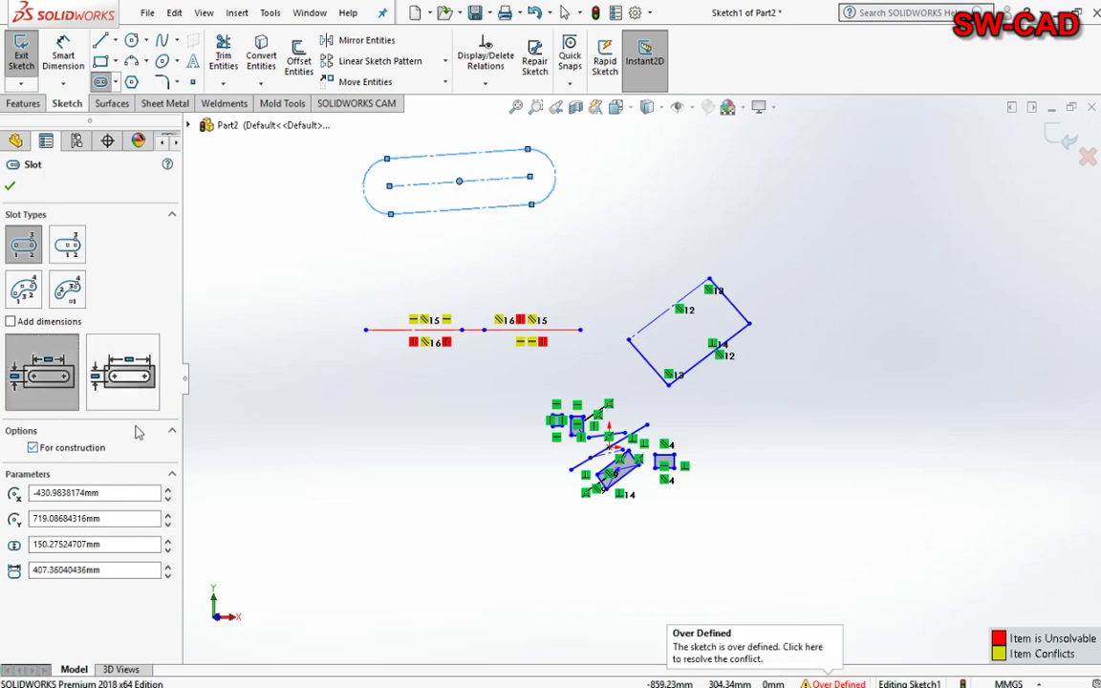
{"action": "scroll", "coordinate": [535, 172], "scroll_direction": "down", "scroll_amount": 2}
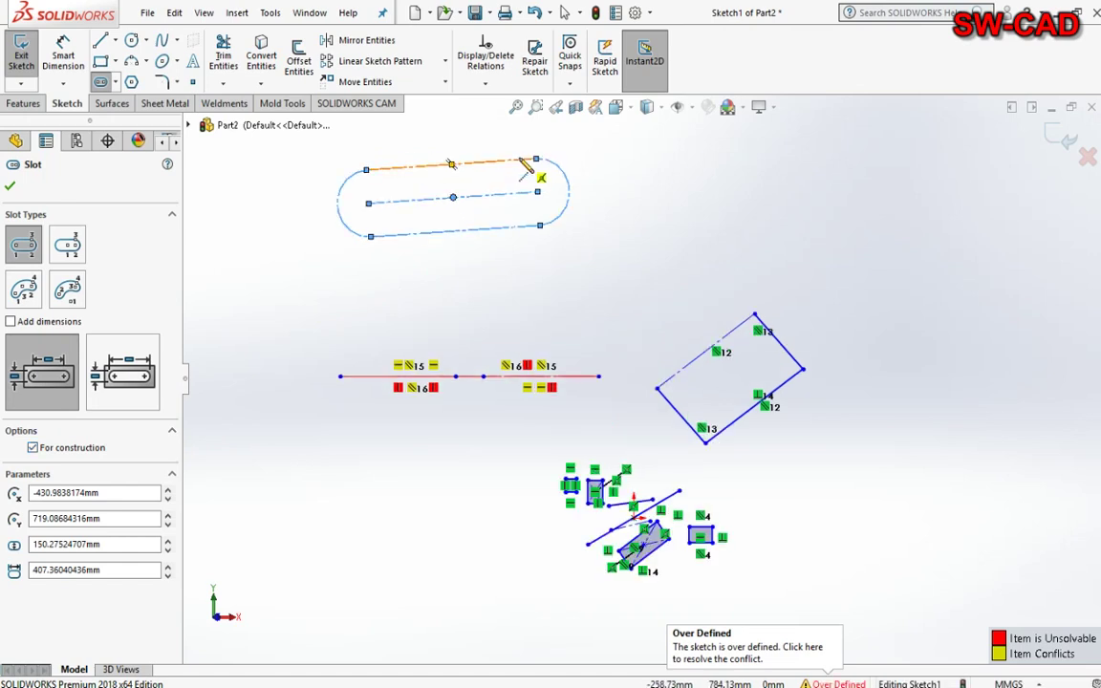
{"action": "scroll", "coordinate": [545, 185], "scroll_direction": "down", "scroll_amount": 2}
{"action": "scroll", "coordinate": [349, 253], "scroll_direction": "down", "scroll_amount": 1}
{"action": "scroll", "coordinate": [487, 115], "scroll_direction": "down", "scroll_amount": 1}
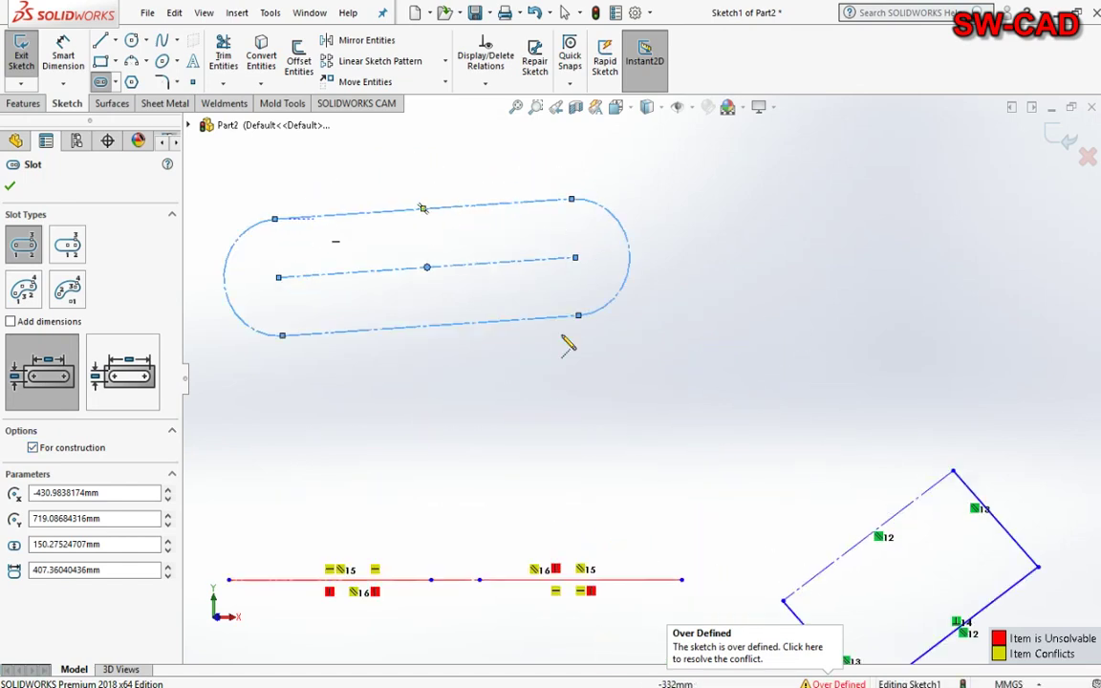
Turn the slot back into solid geometry and nudge its centre X value rightward.
{"action": "left_click", "coordinate": [63, 454]}
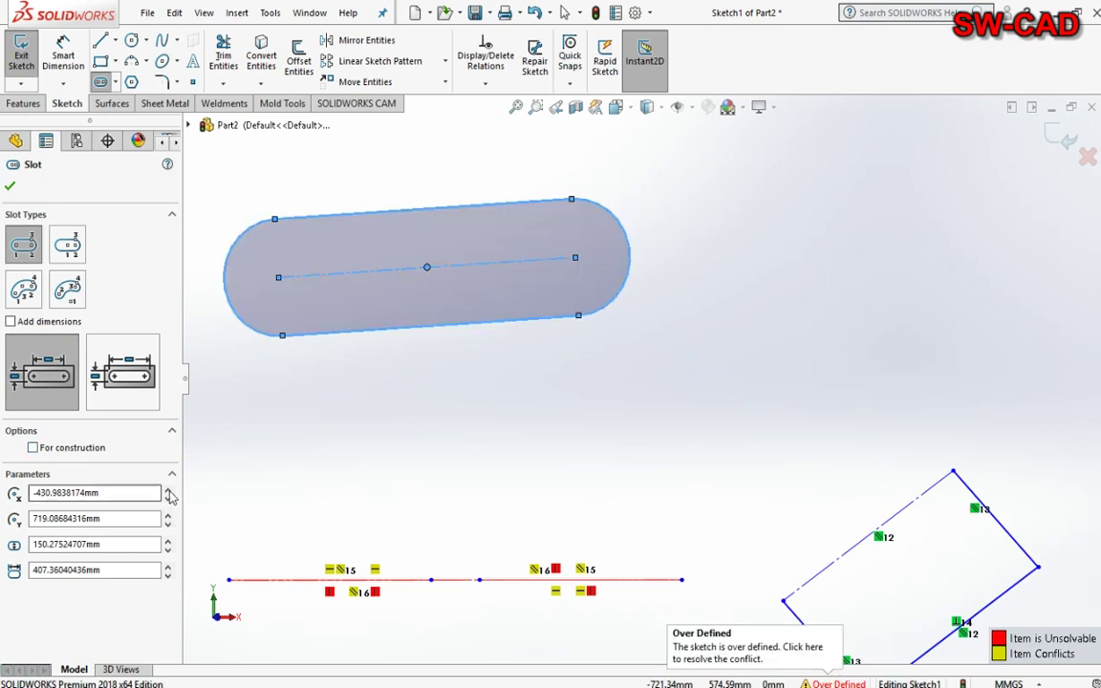
{"action": "left_click", "coordinate": [168, 490]}
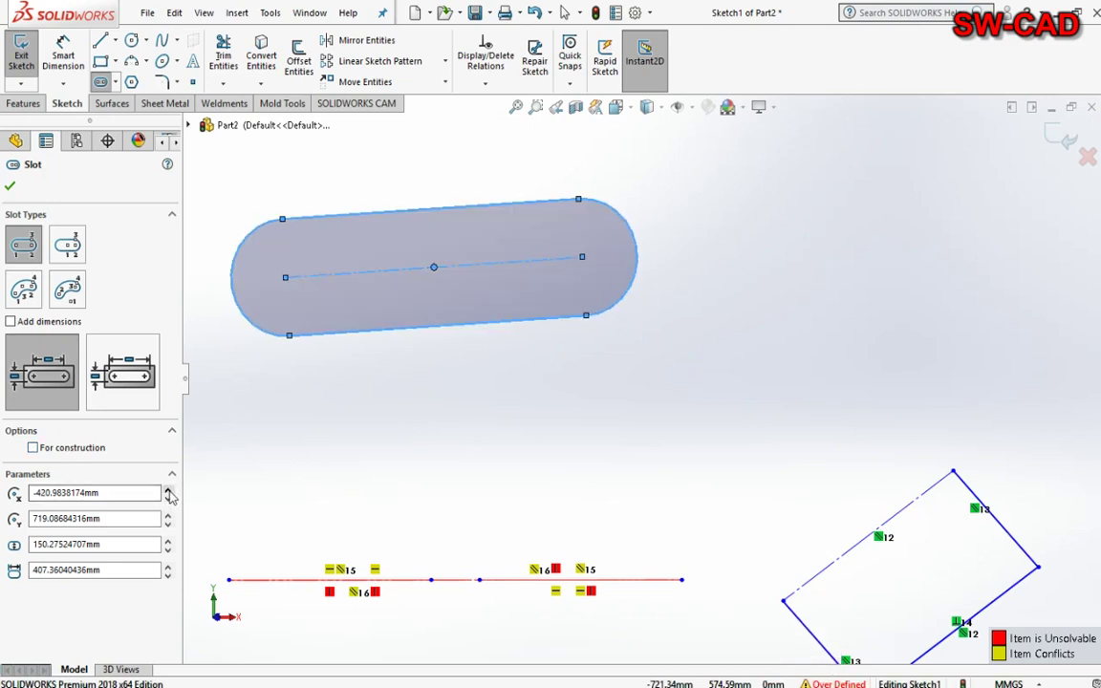
{"action": "left_click", "coordinate": [169, 491]}
{"action": "left_click", "coordinate": [168, 491]}
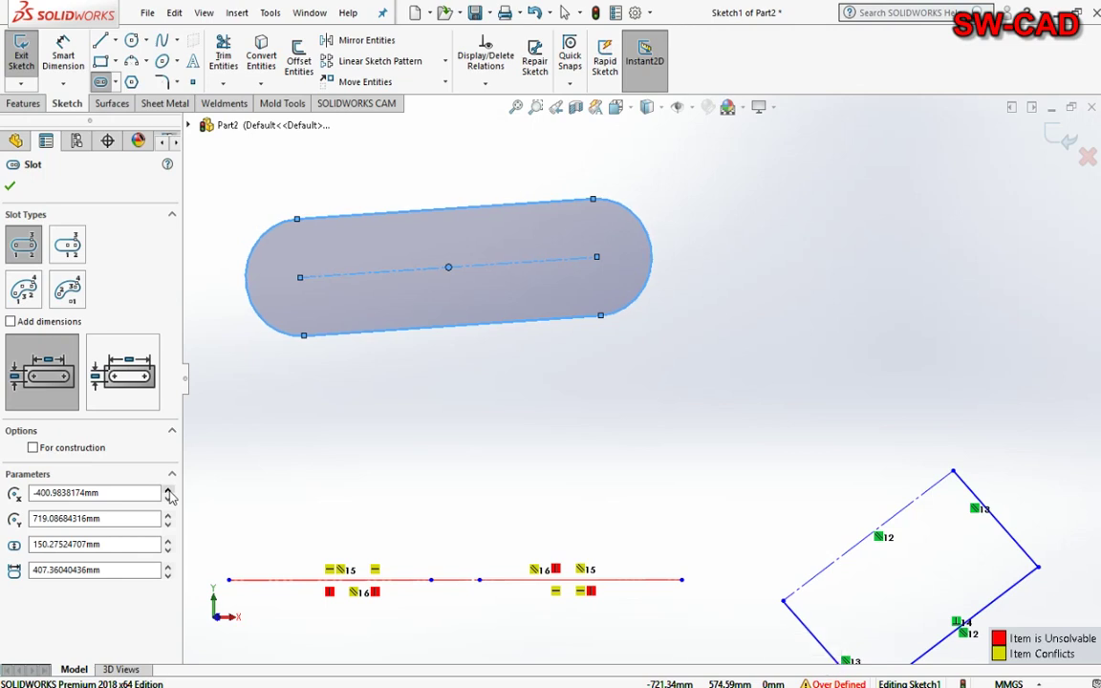
{"action": "left_click", "coordinate": [168, 493]}
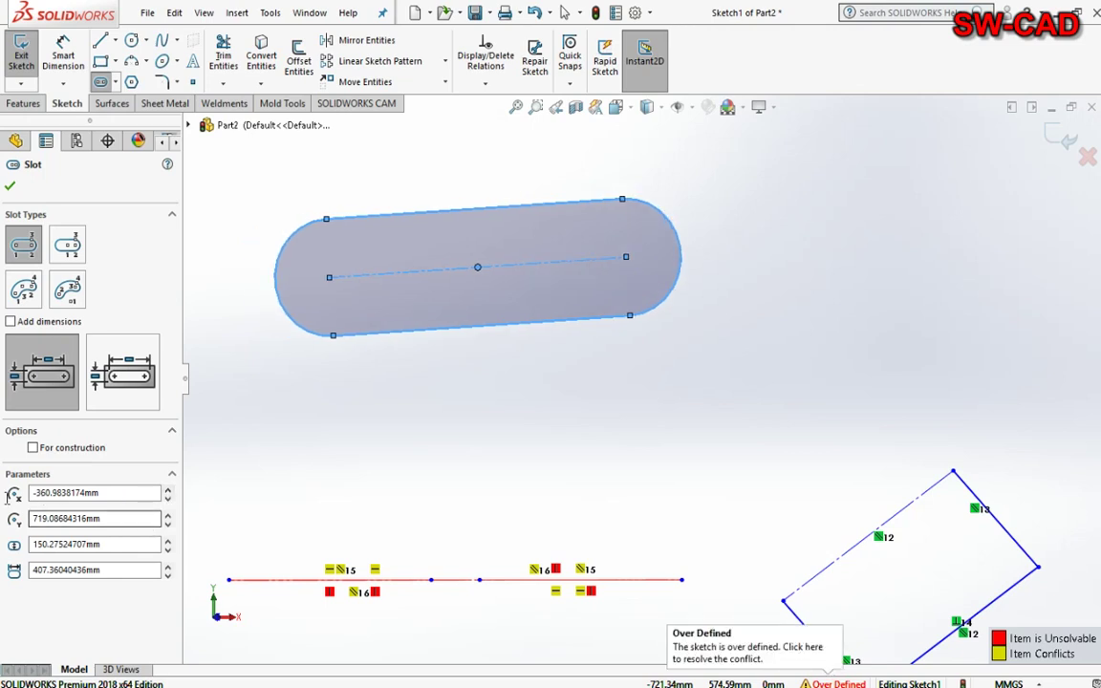
Position the slot centre at X 450 mm and Y 800 mm.
{"action": "triple_click", "coordinate": [41, 493]}
{"action": "type", "text": "500"}
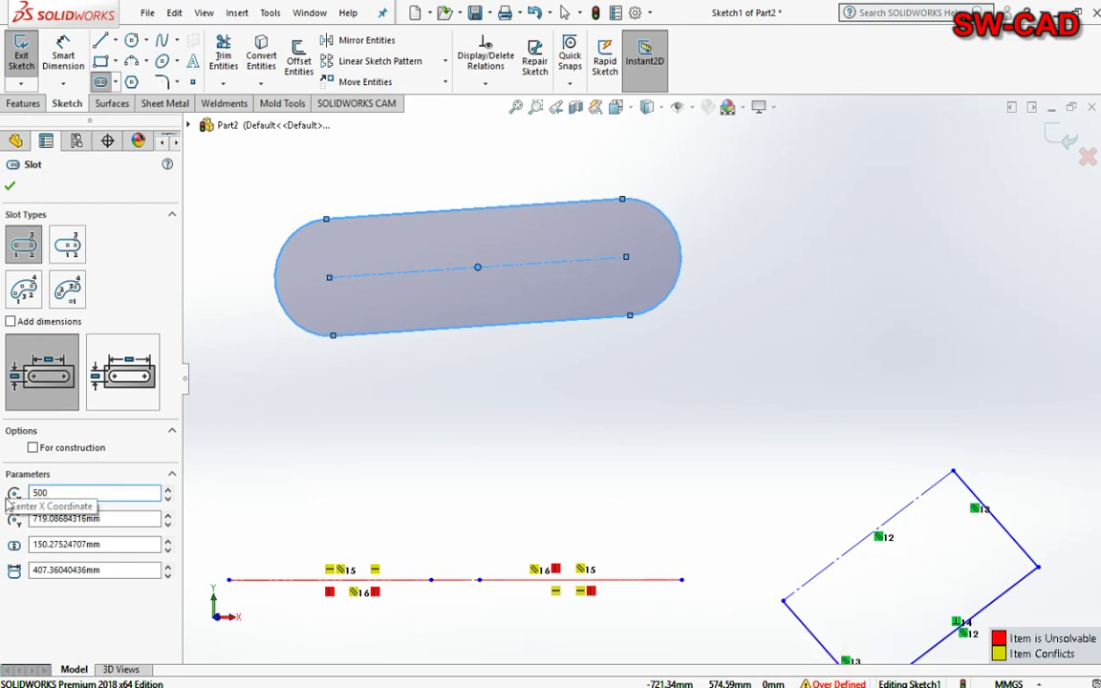
{"action": "key", "text": "Return"}
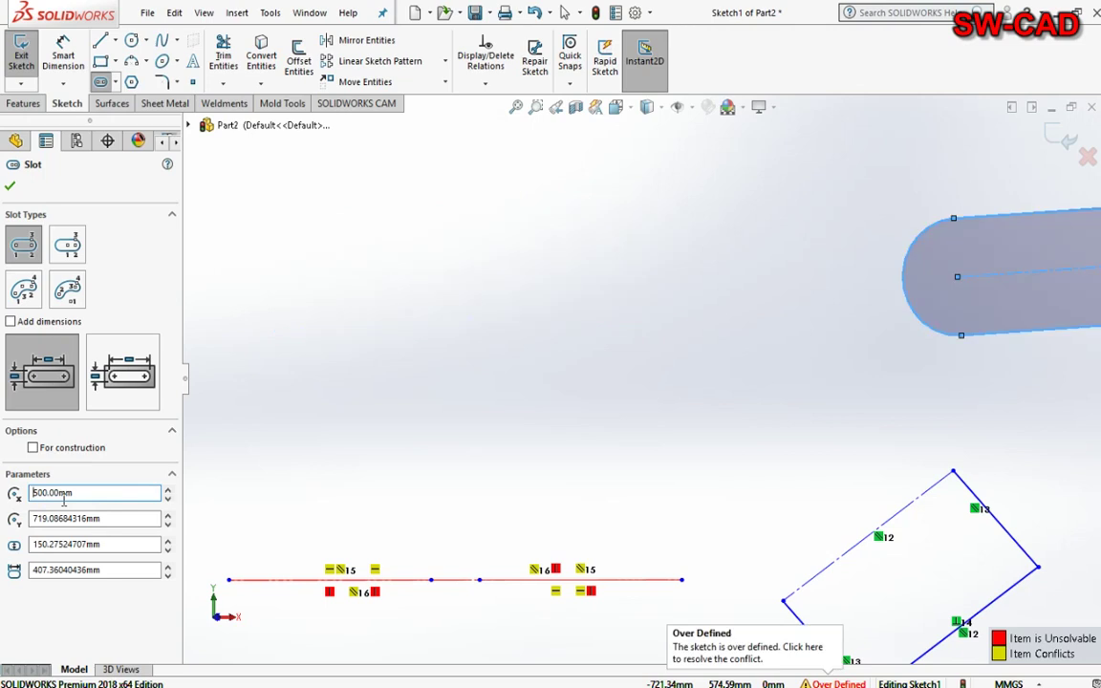
{"action": "left_click", "coordinate": [1045, 298]}
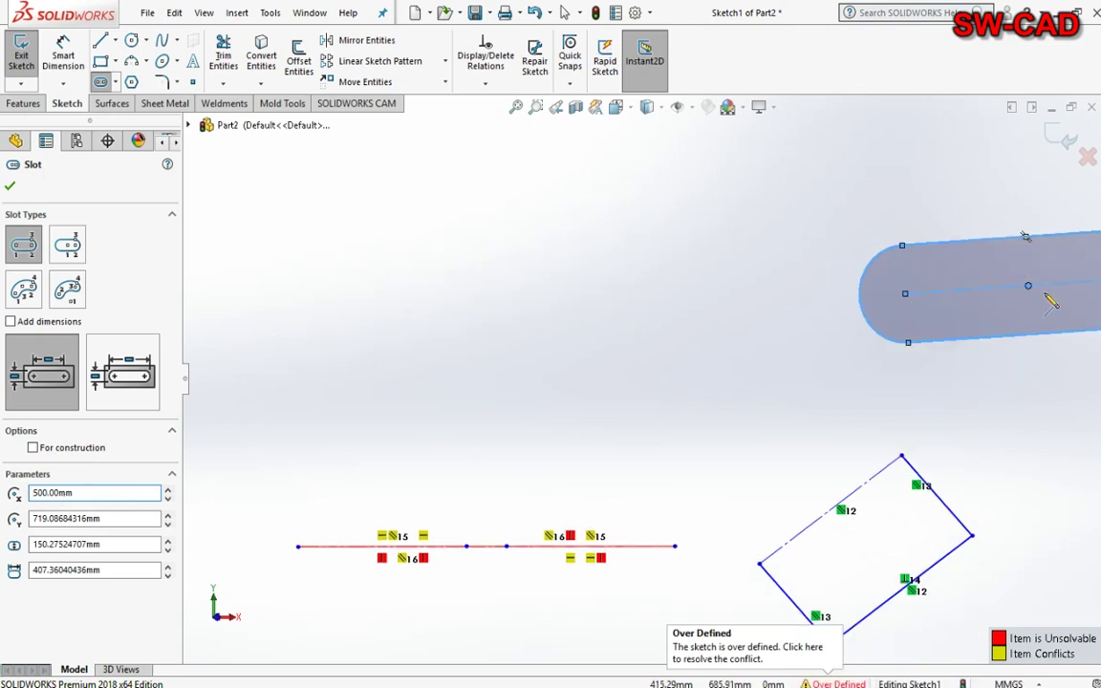
{"action": "scroll", "coordinate": [805, 351], "scroll_direction": "up", "scroll_amount": 3}
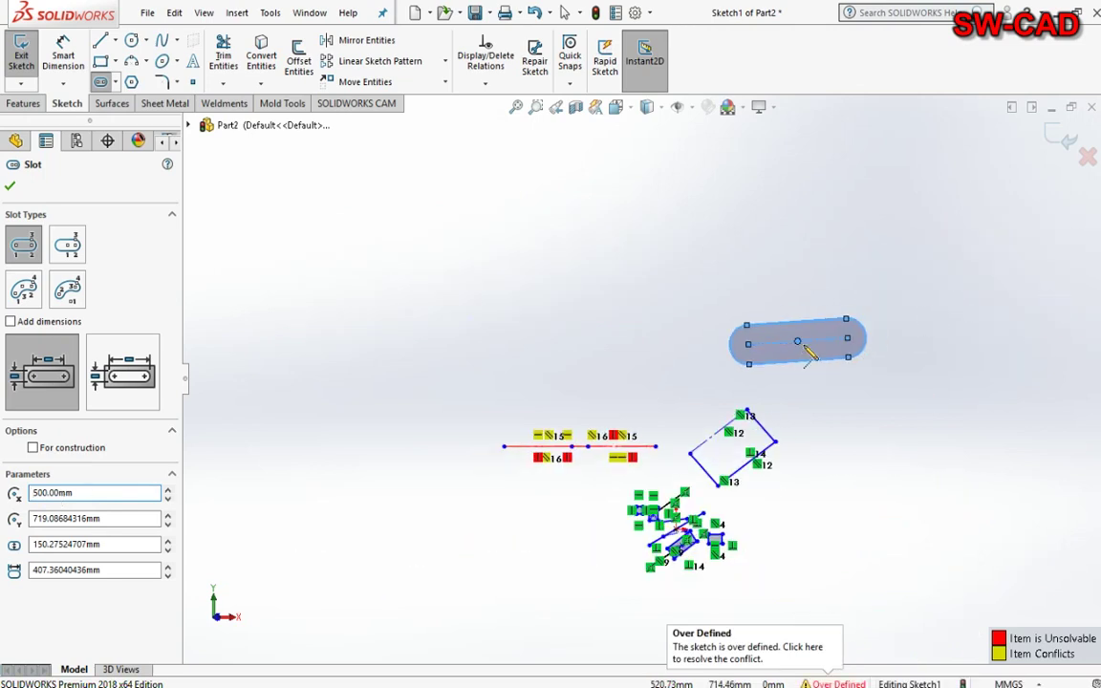
{"action": "scroll", "coordinate": [806, 352], "scroll_direction": "down", "scroll_amount": 2}
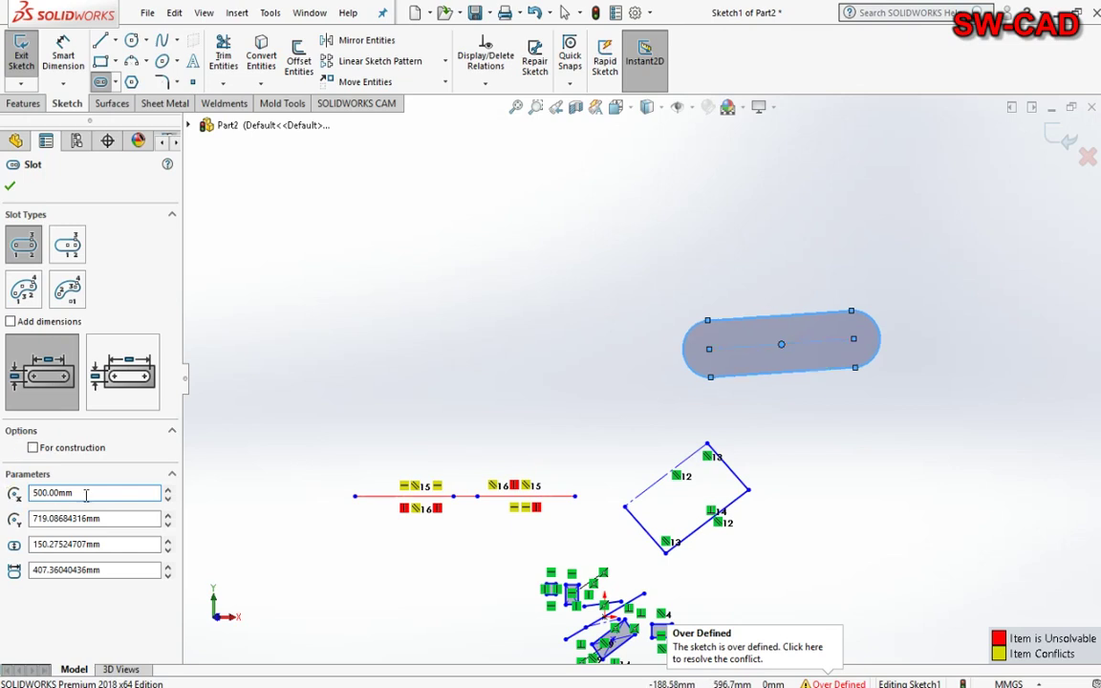
{"action": "key", "text": "Return"}
{"action": "type", "text": "450"}
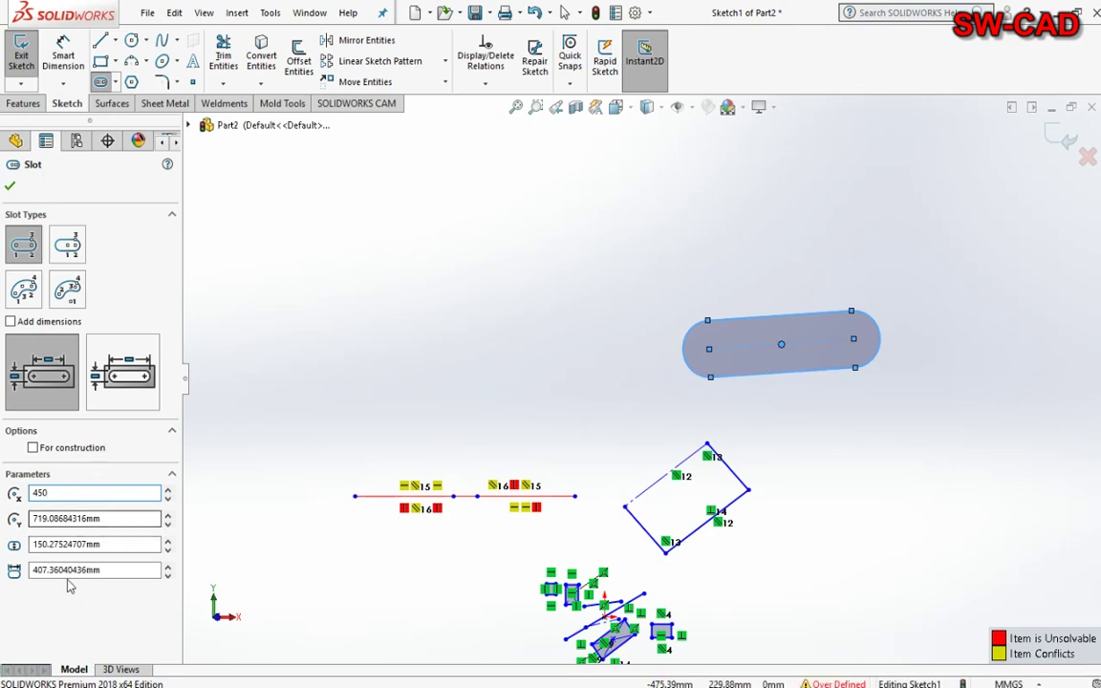
{"action": "key", "text": "Return"}
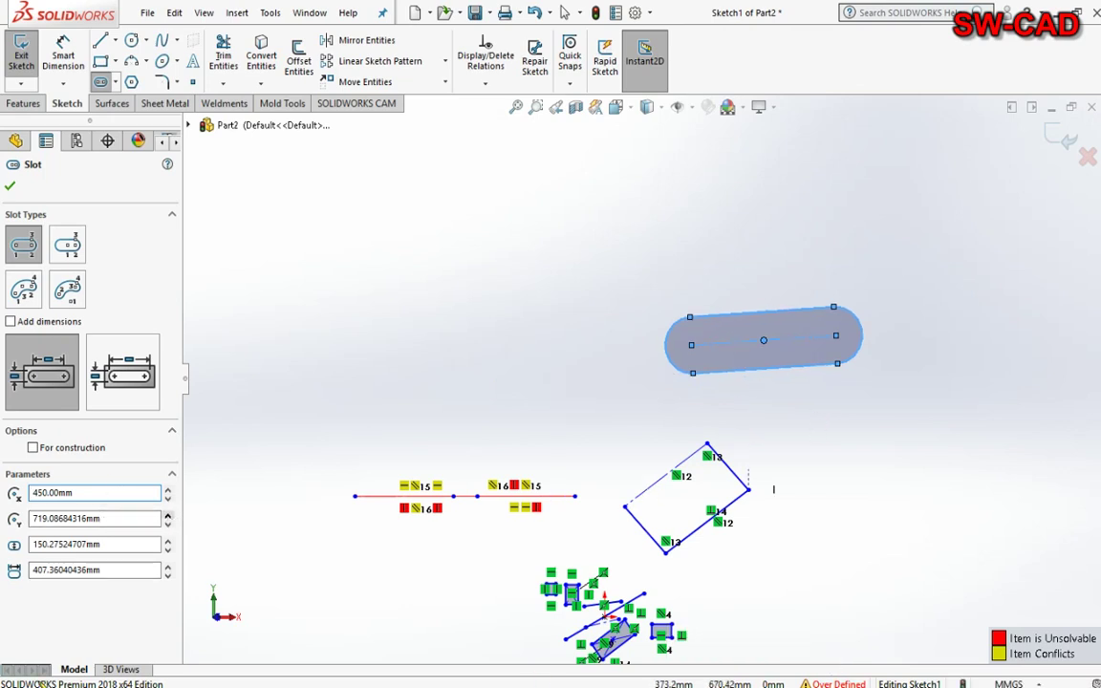
{"action": "left_click_drag", "start_coordinate": [96, 518], "coordinate": [7, 528]}
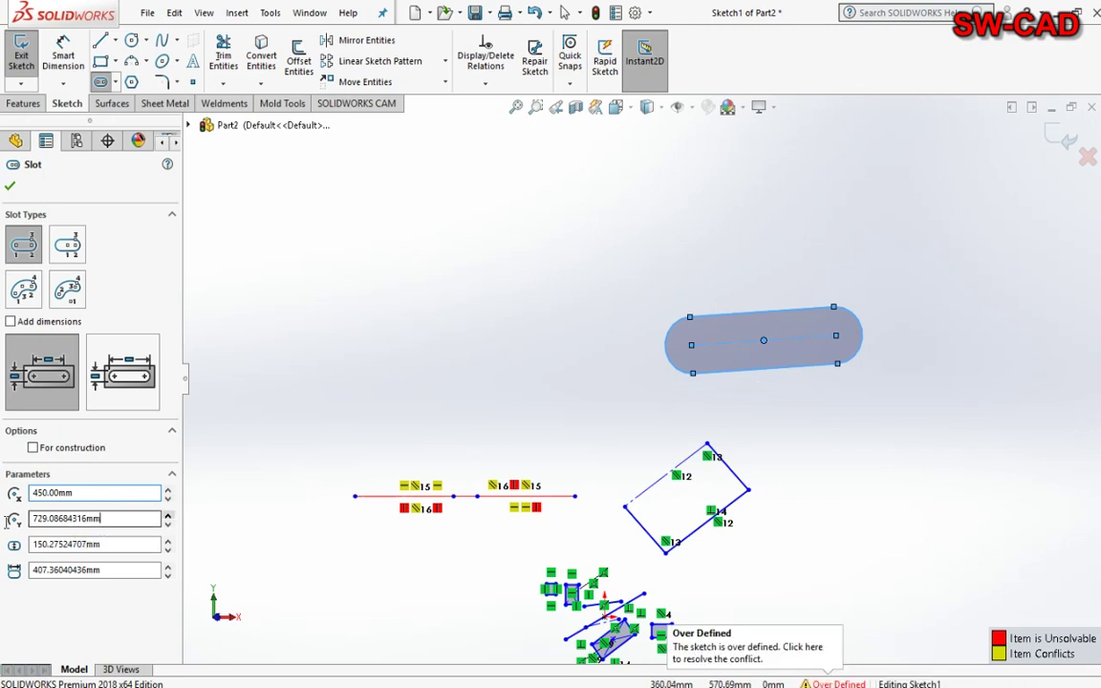
{"action": "type", "text": "800"}
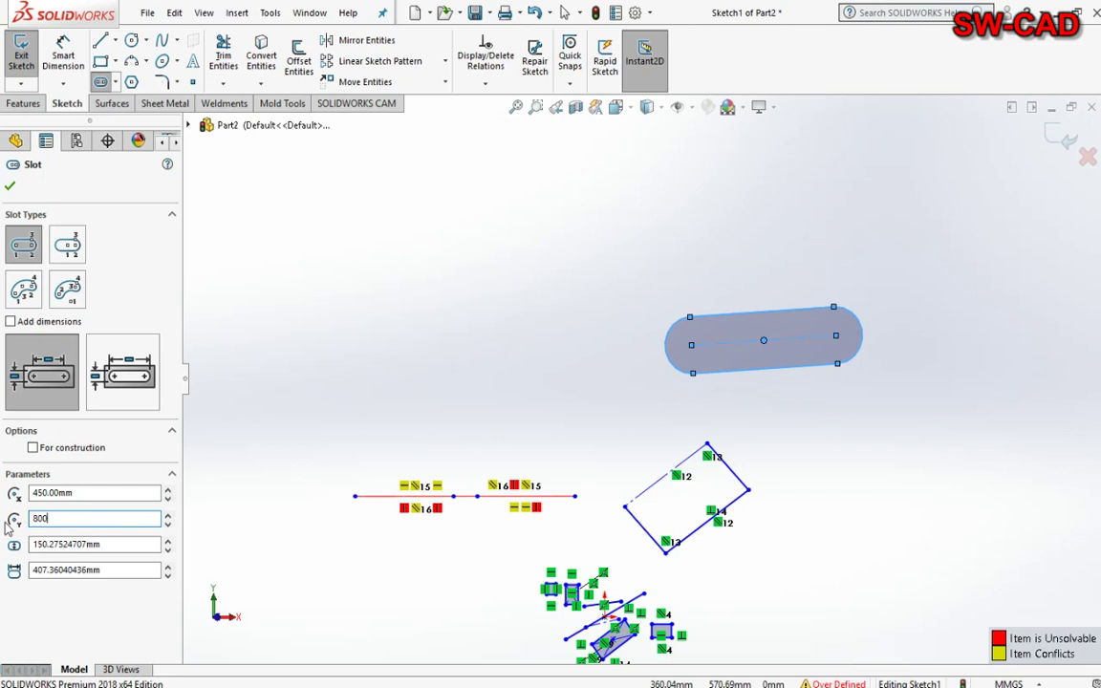
{"action": "key", "text": "Return"}
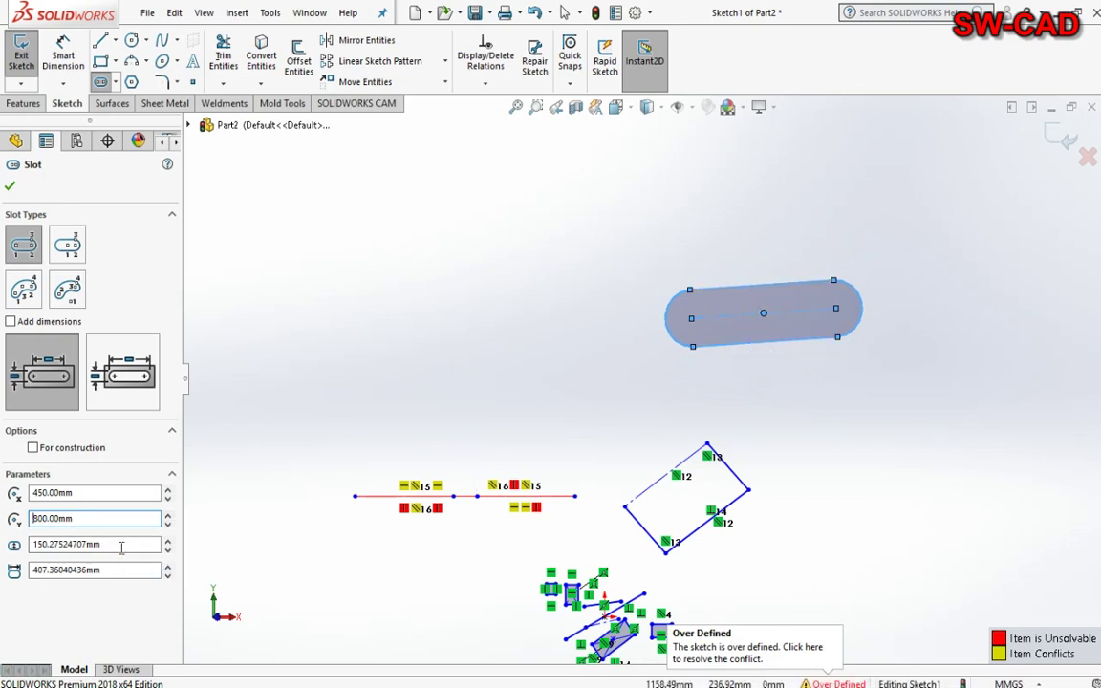
Set the slot width to 100 mm and the slot length to 500 mm.
{"action": "double_click", "coordinate": [122, 546]}
{"action": "type", "text": "100"}
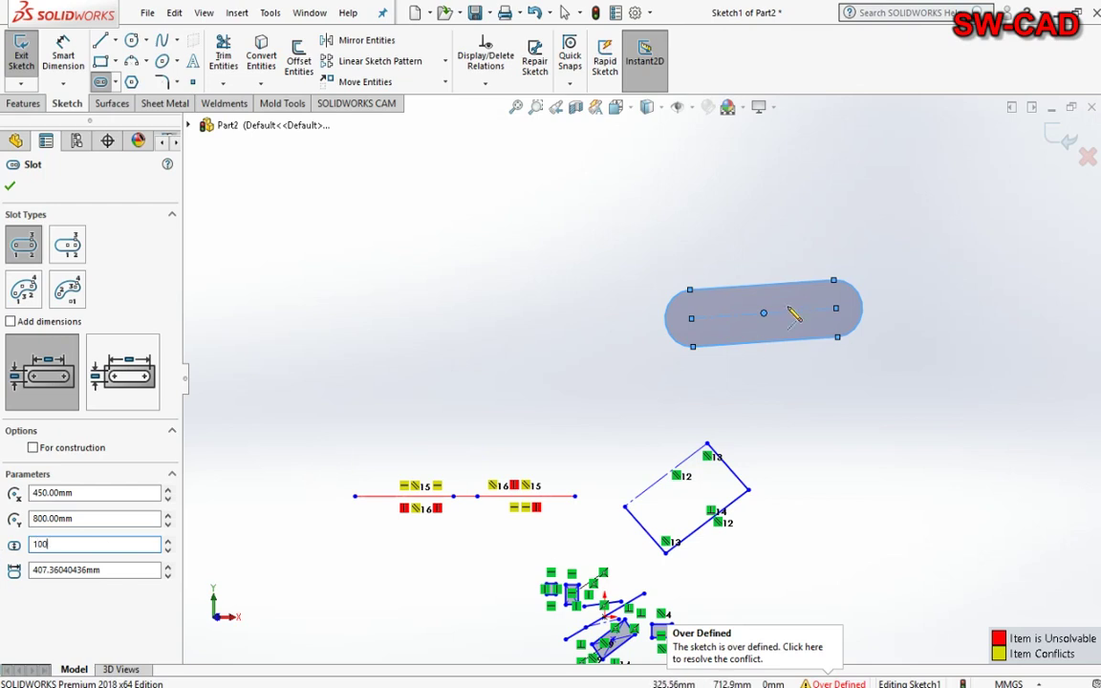
{"action": "scroll", "coordinate": [791, 313], "scroll_direction": "down", "scroll_amount": 2}
{"action": "scroll", "coordinate": [791, 313], "scroll_direction": "down", "scroll_amount": 1}
{"action": "scroll", "coordinate": [792, 314], "scroll_direction": "down", "scroll_amount": 1}
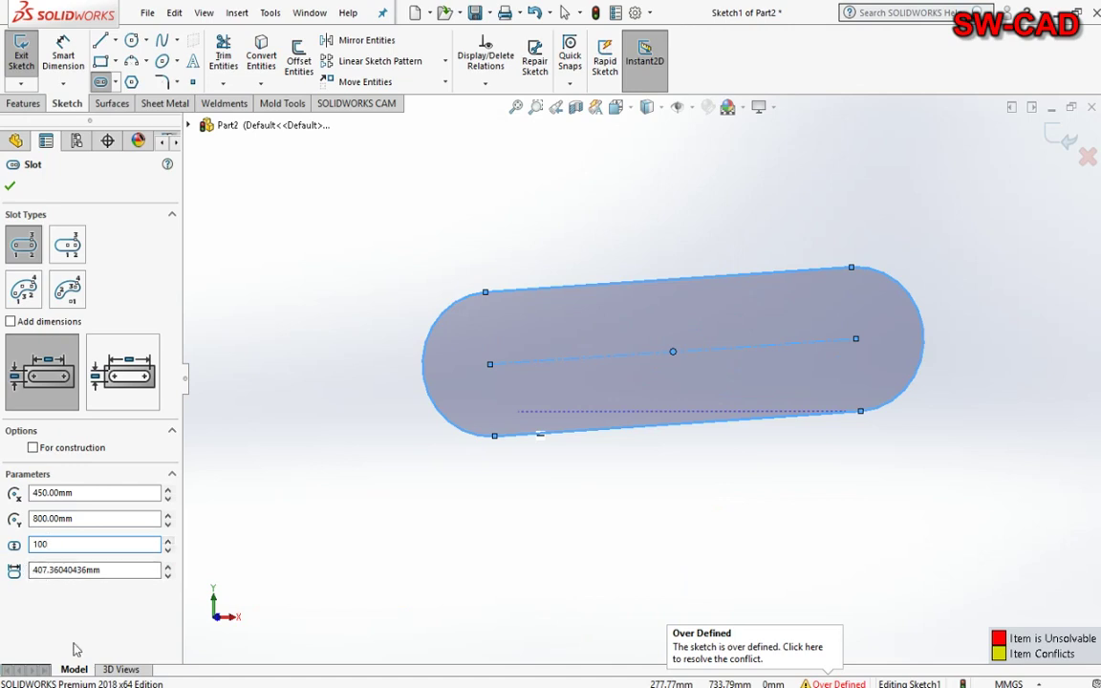
{"action": "key", "text": "Return"}
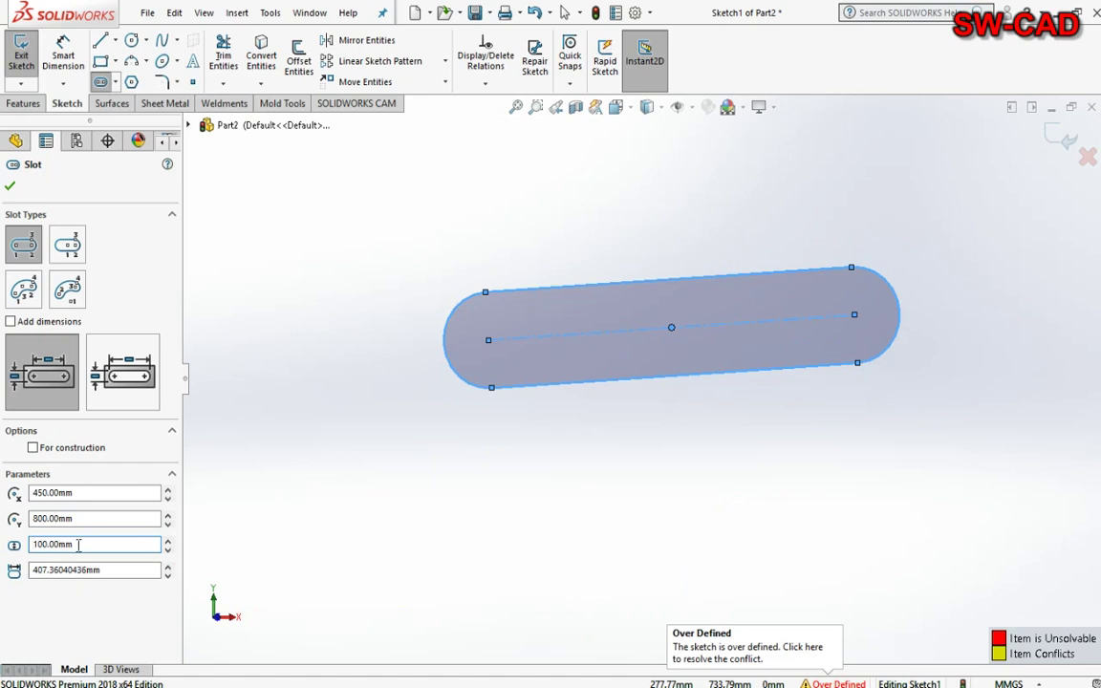
{"action": "type", "text": "10"}
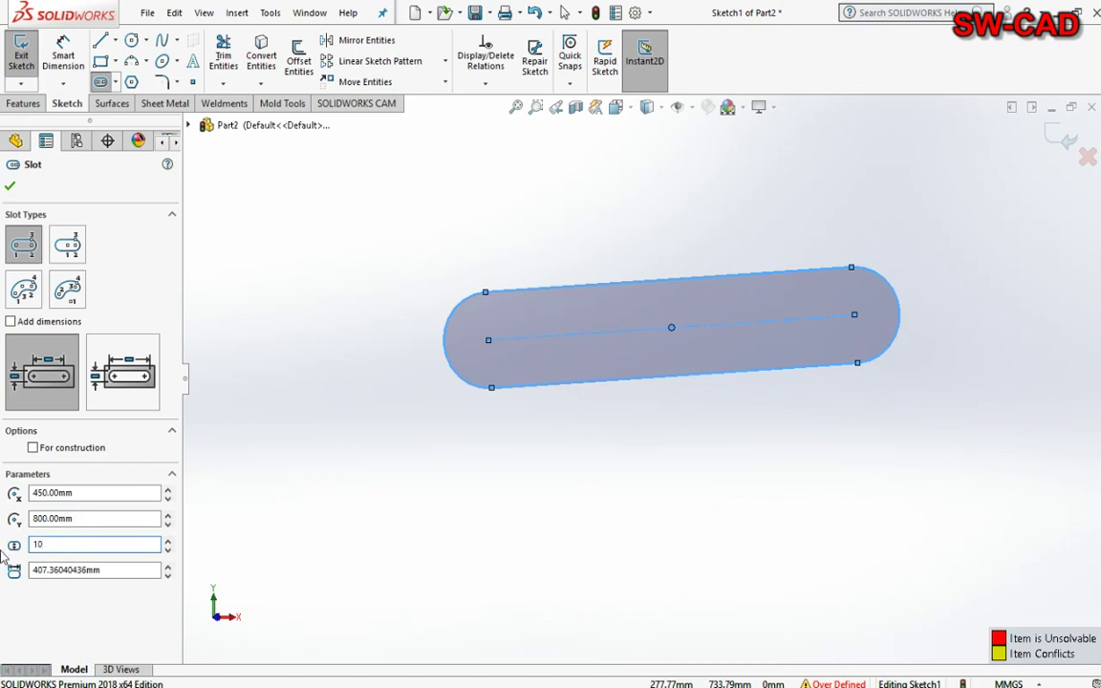
{"action": "key", "text": "Return"}
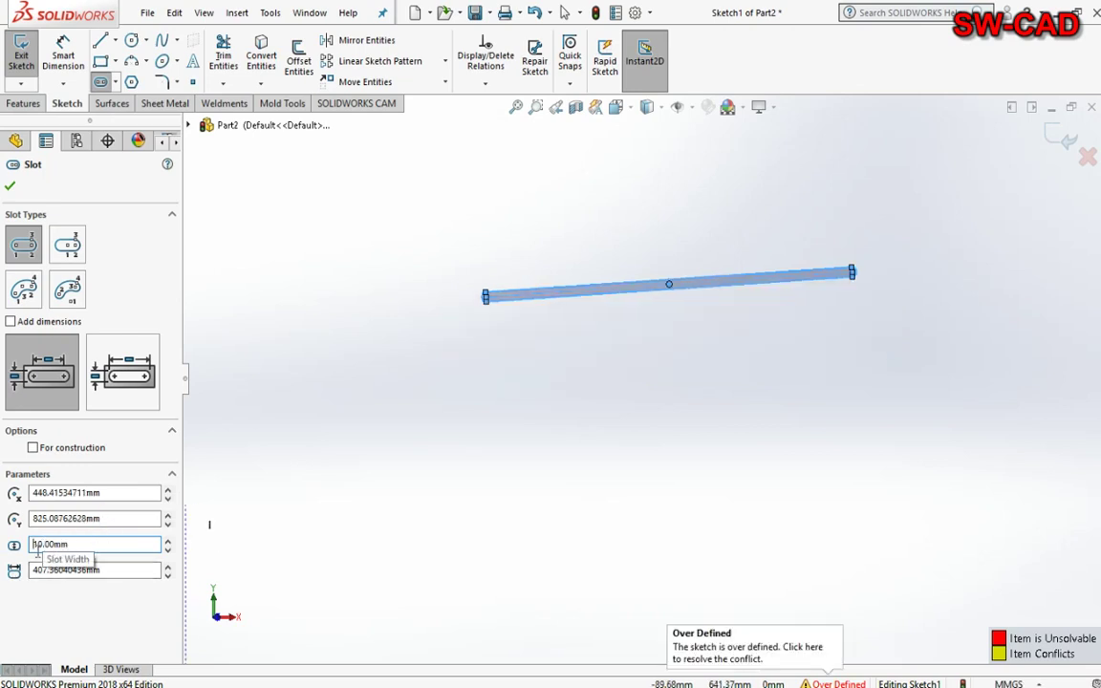
{"action": "key", "text": "ctrl+a"}
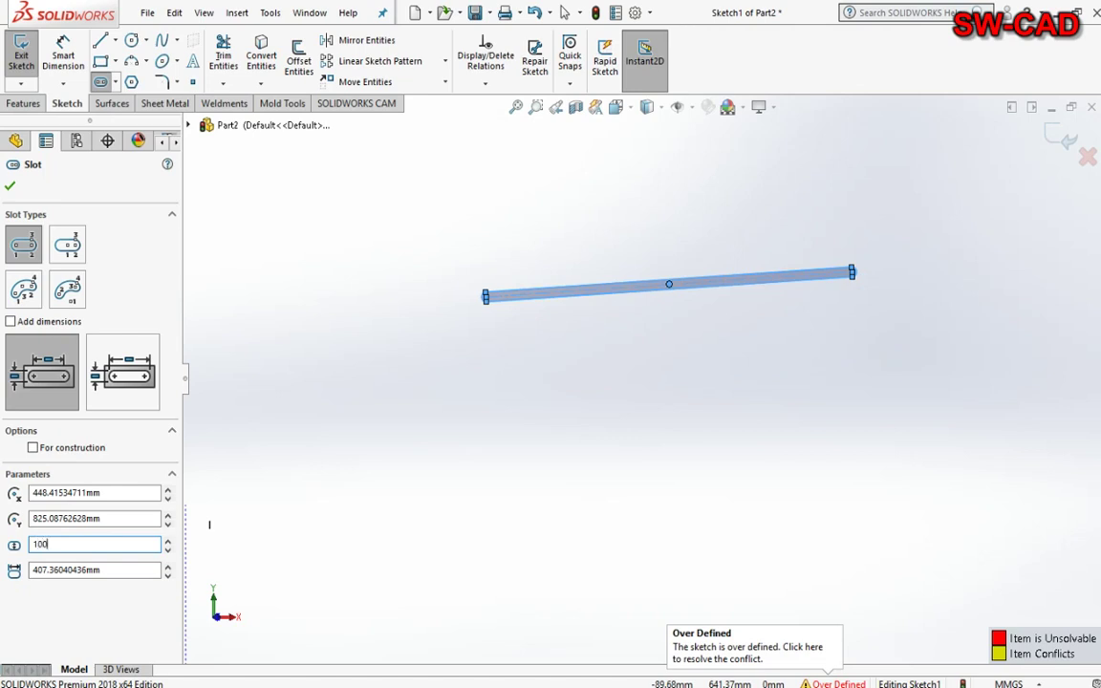
{"action": "key", "text": "Return"}
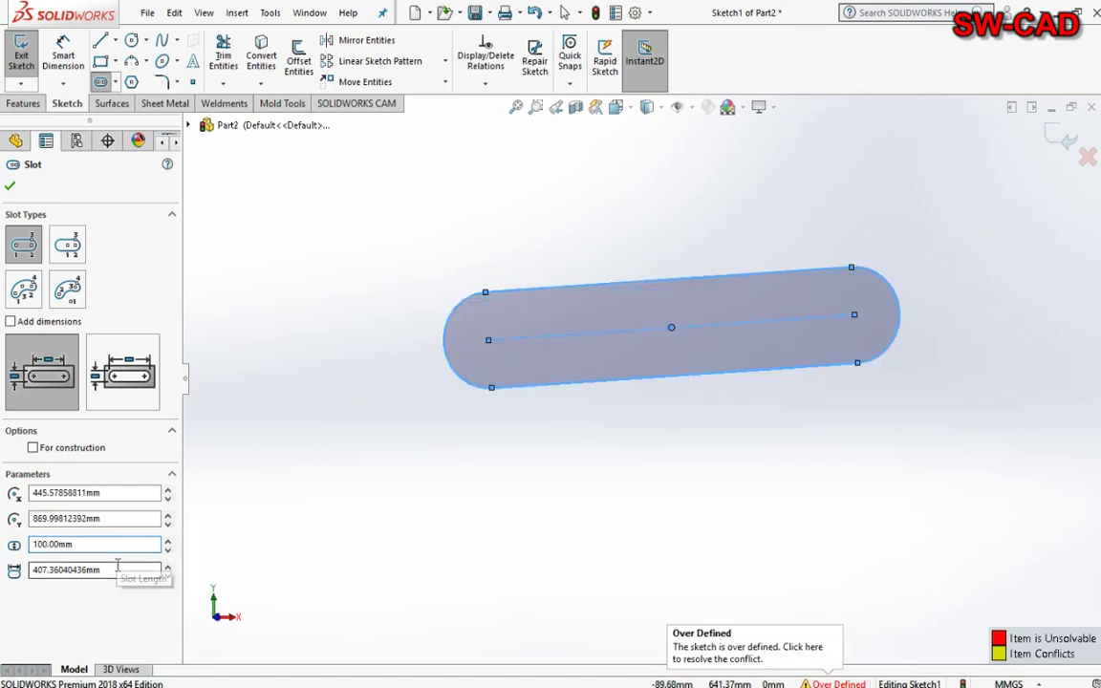
{"action": "double_click", "coordinate": [38, 569]}
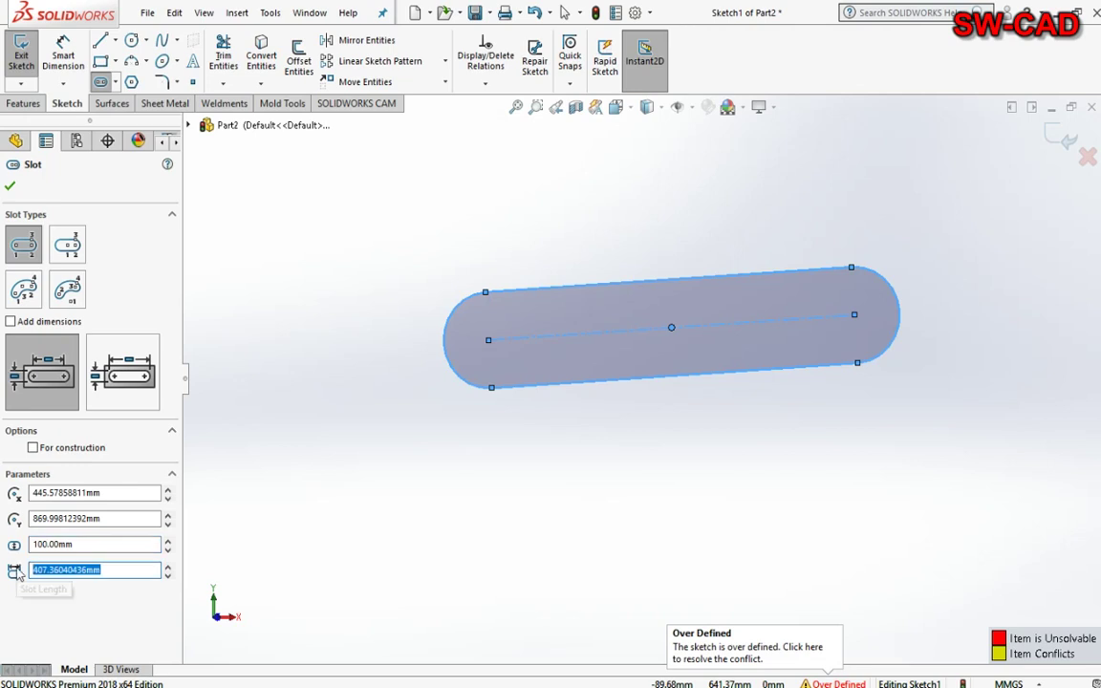
{"action": "type", "text": "500"}
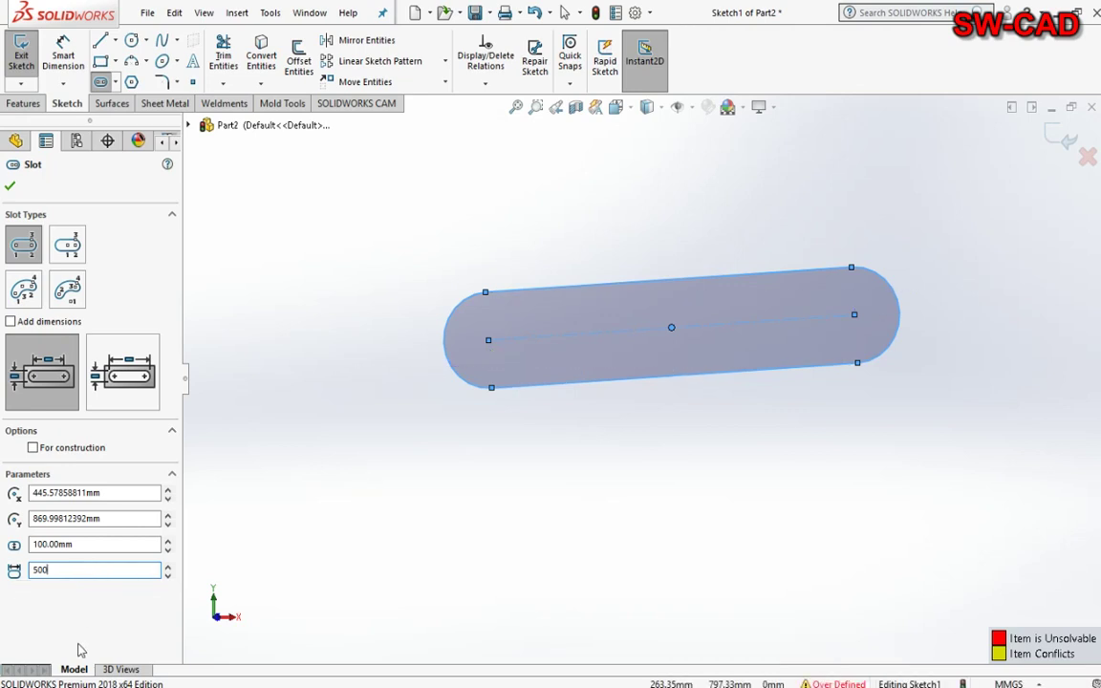
{"action": "key", "text": "Return"}
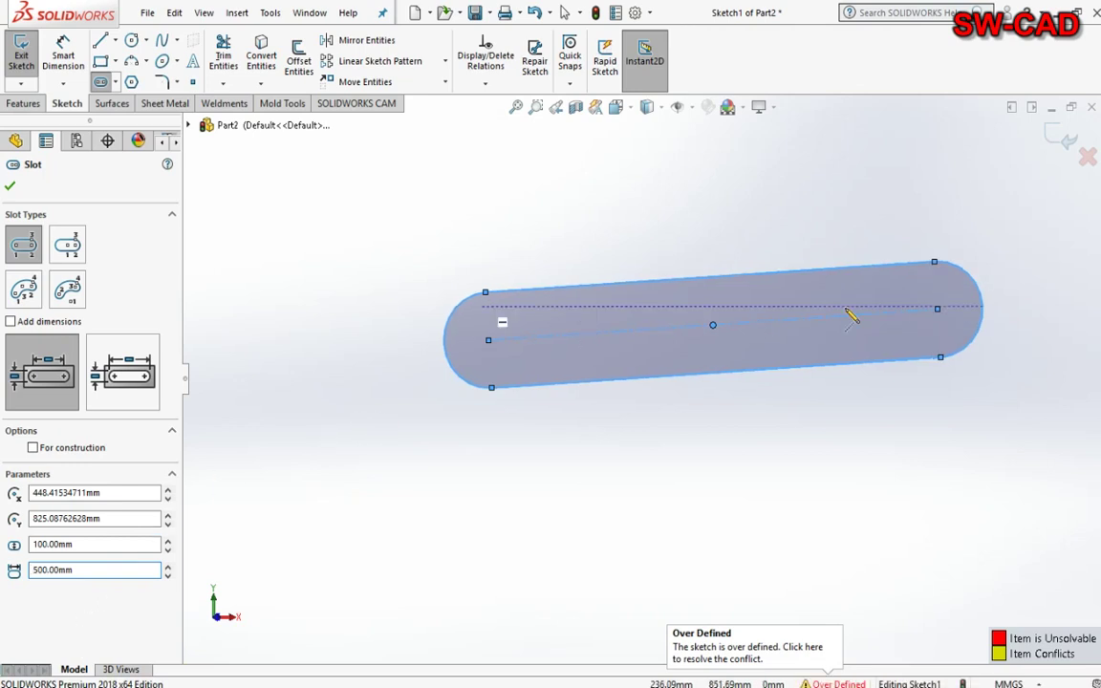
Draw a large centerpoint straight slot parallel to the first, above-left of it.
{"action": "left_click", "coordinate": [64, 250]}
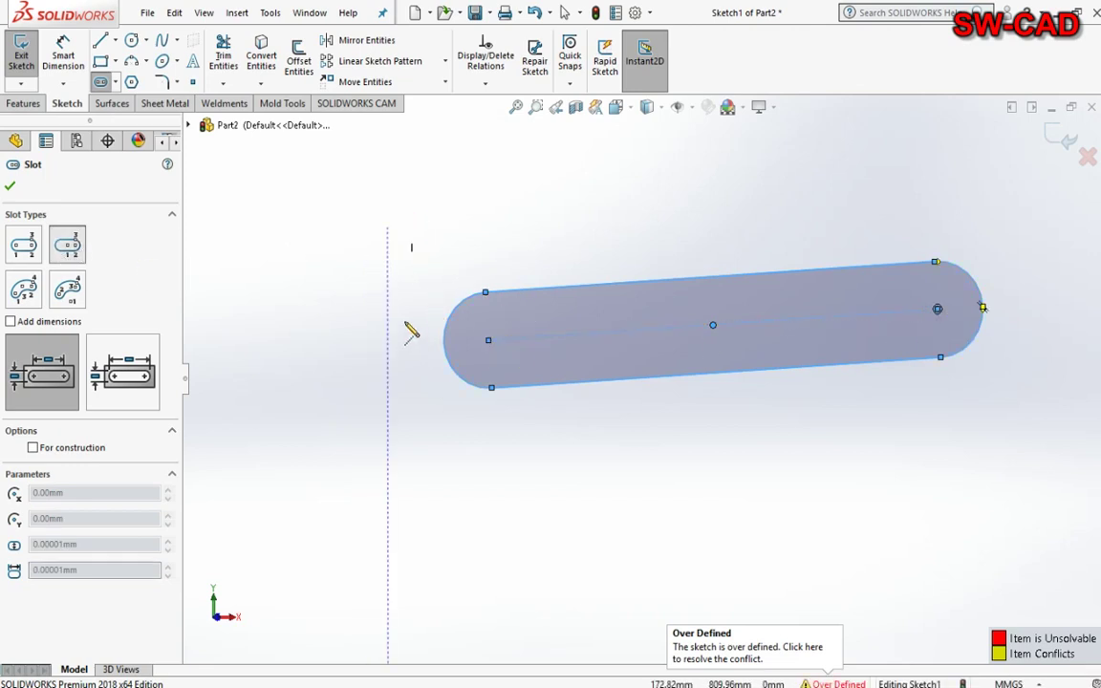
{"action": "scroll", "coordinate": [411, 329], "scroll_direction": "up", "scroll_amount": 3}
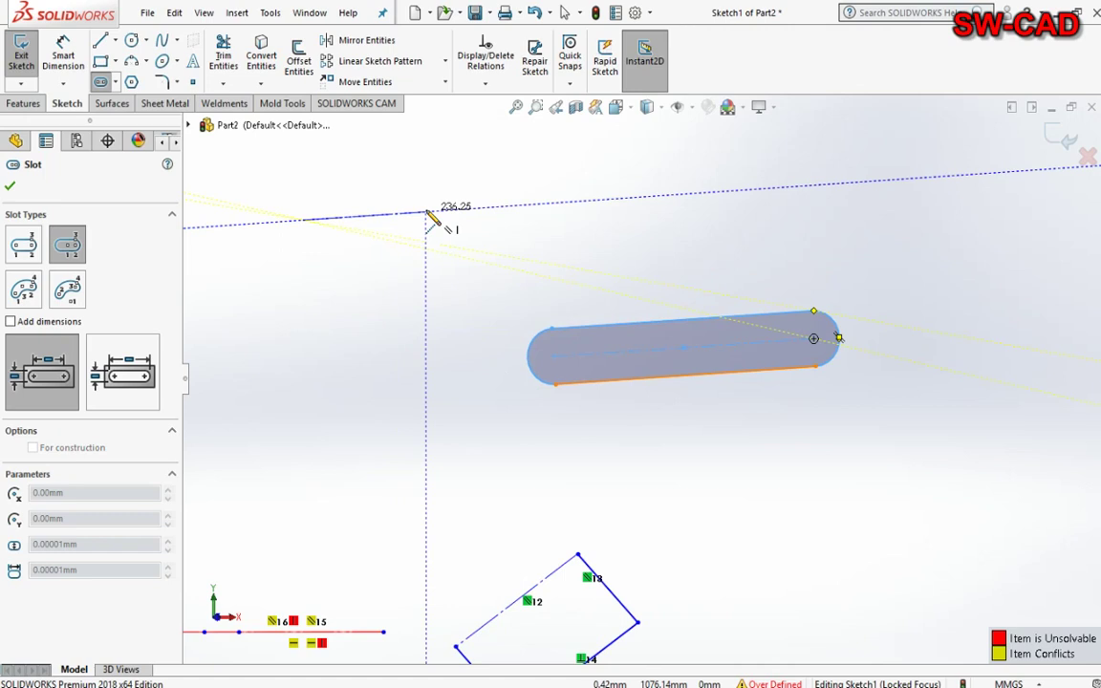
{"action": "left_click", "coordinate": [428, 213]}
{"action": "scroll", "coordinate": [430, 234], "scroll_direction": "up", "scroll_amount": 1}
{"action": "scroll", "coordinate": [430, 238], "scroll_direction": "up", "scroll_amount": 2}
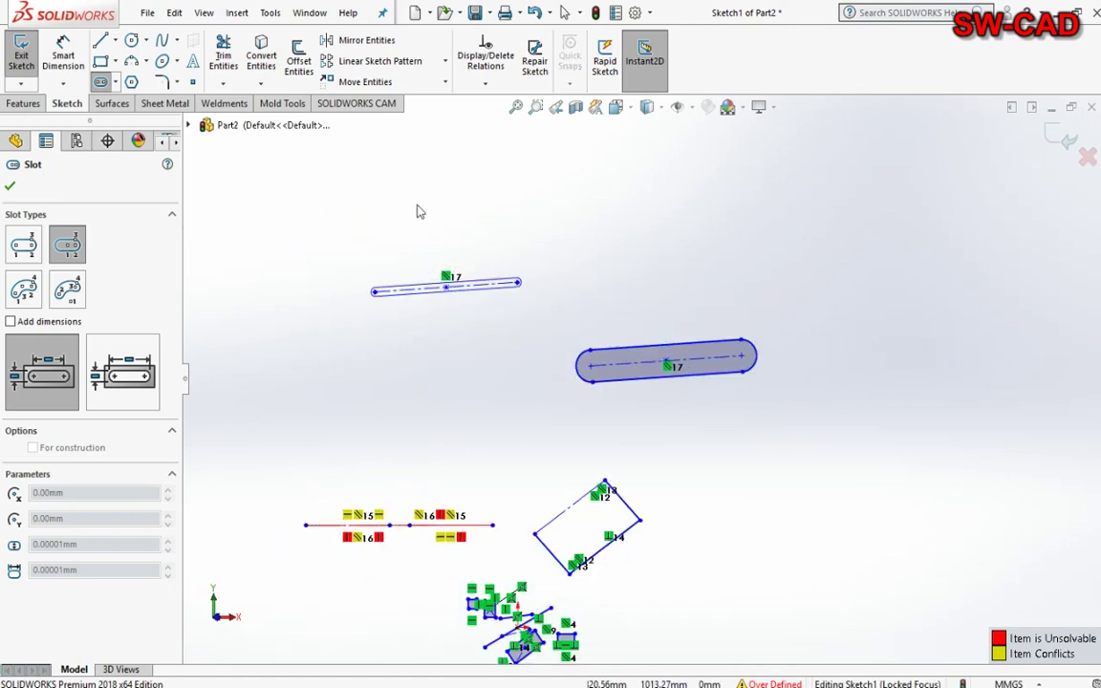
{"action": "left_click", "coordinate": [373, 302]}
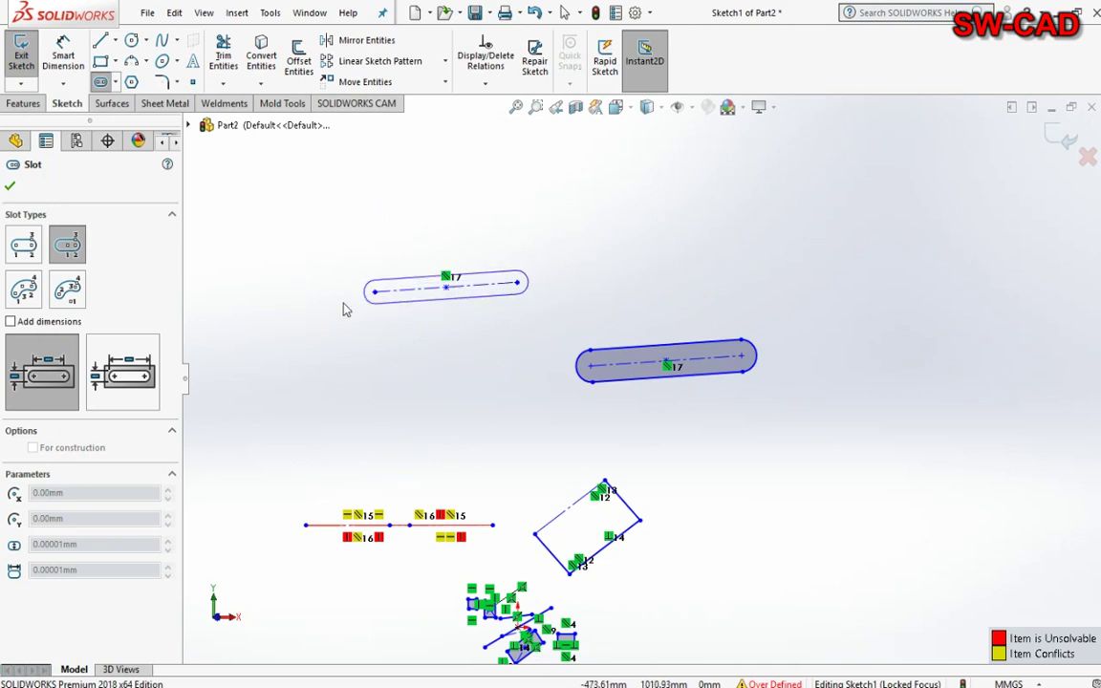
{"action": "left_click", "coordinate": [424, 213]}
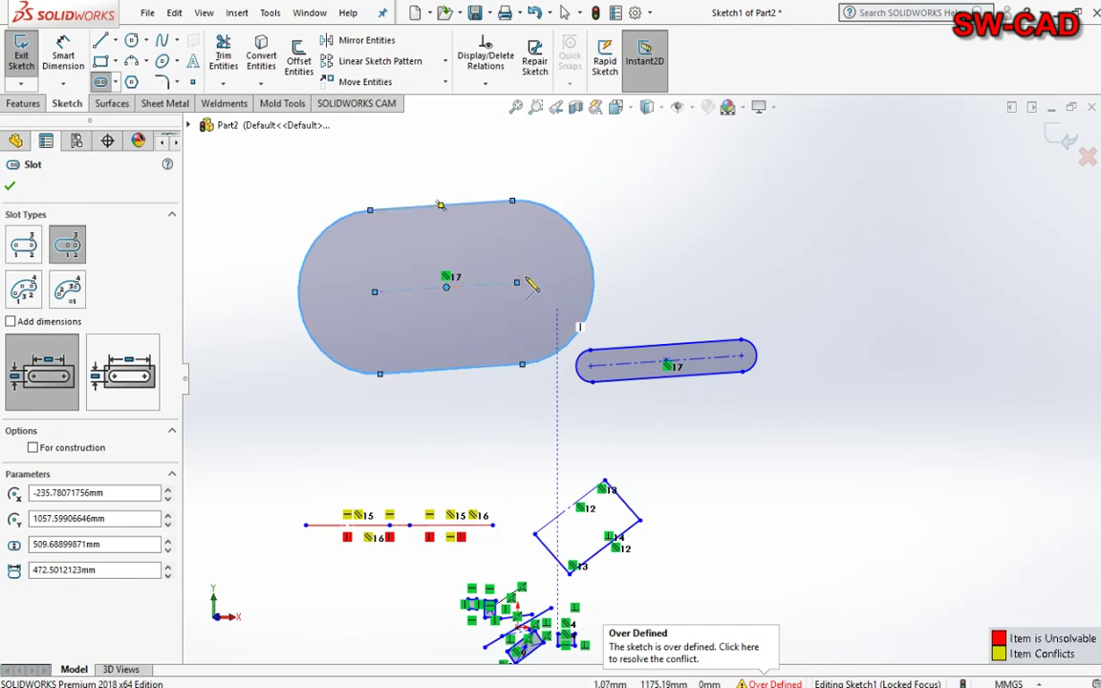
Toggle the slot length measurement to overall and back to center-to-center.
{"action": "left_click", "coordinate": [135, 383]}
{"action": "left_click", "coordinate": [68, 383]}
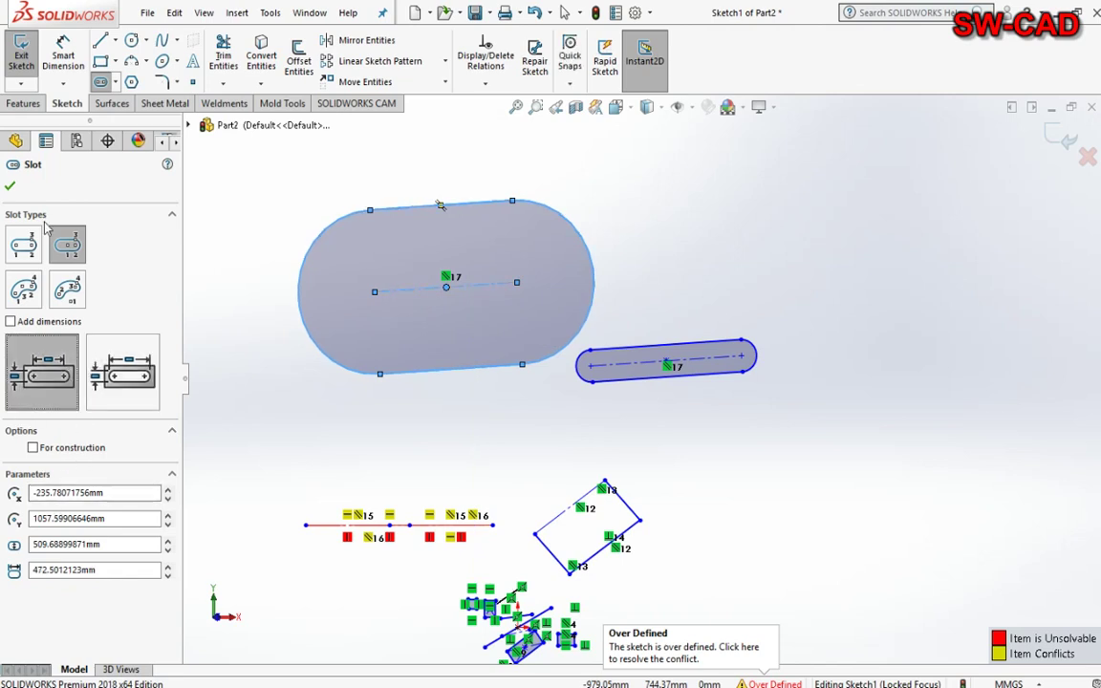
{"action": "left_click", "coordinate": [24, 292]}
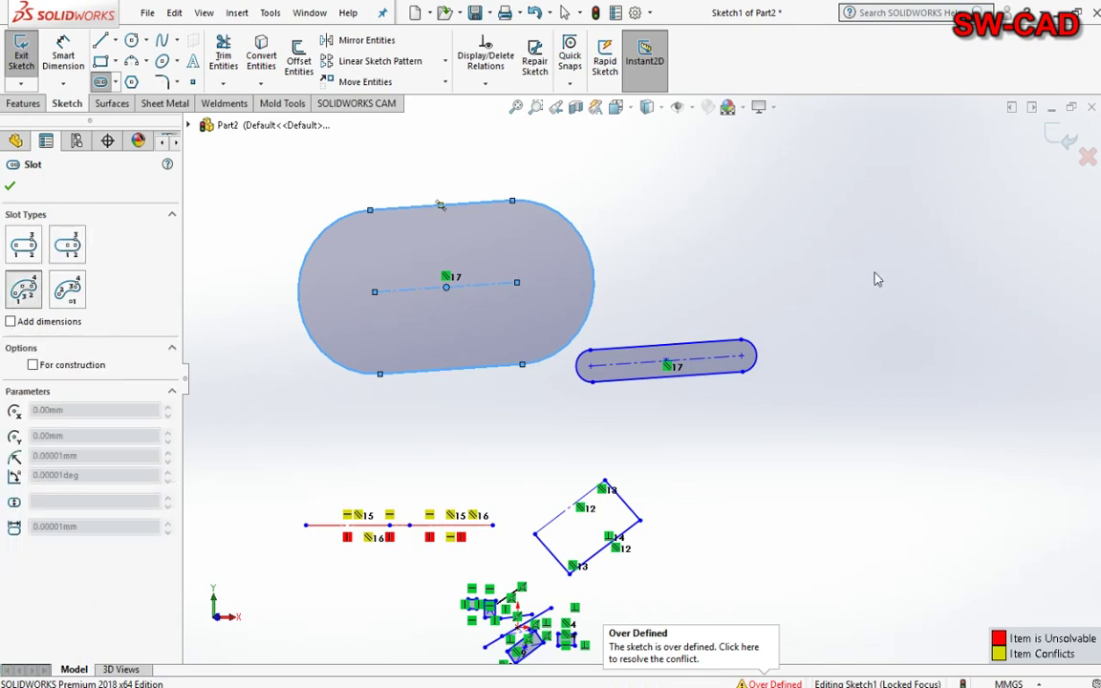
Add a large C-shaped 3-point arc slot to the right of the straight slots.
{"action": "key", "text": "f"}
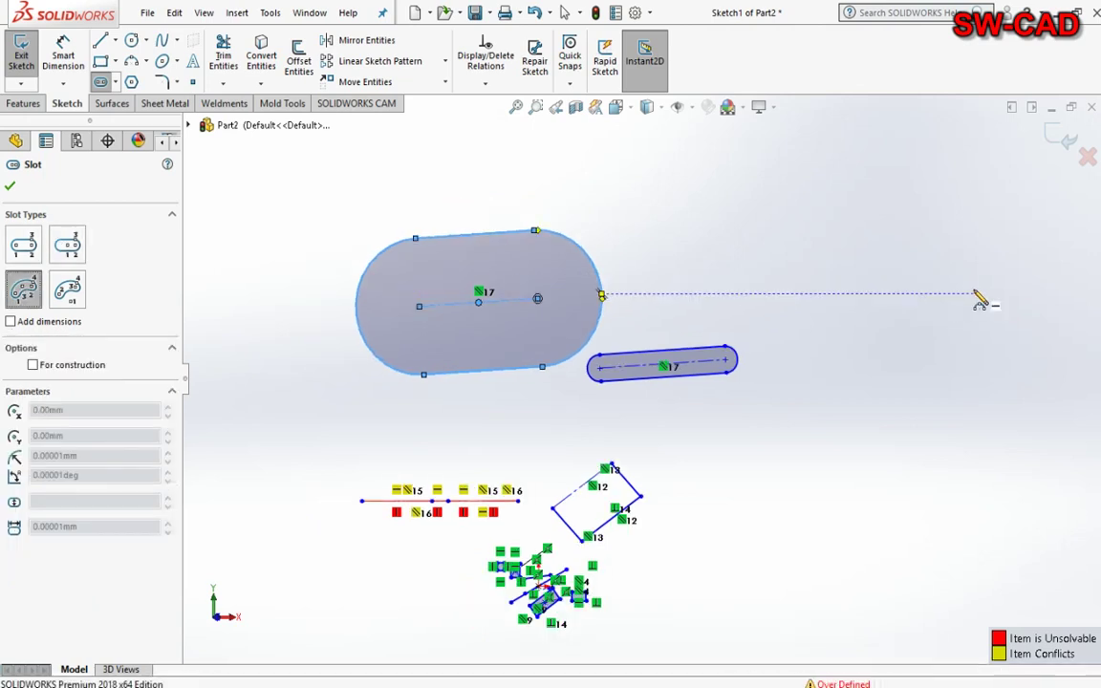
{"action": "left_click", "coordinate": [866, 306]}
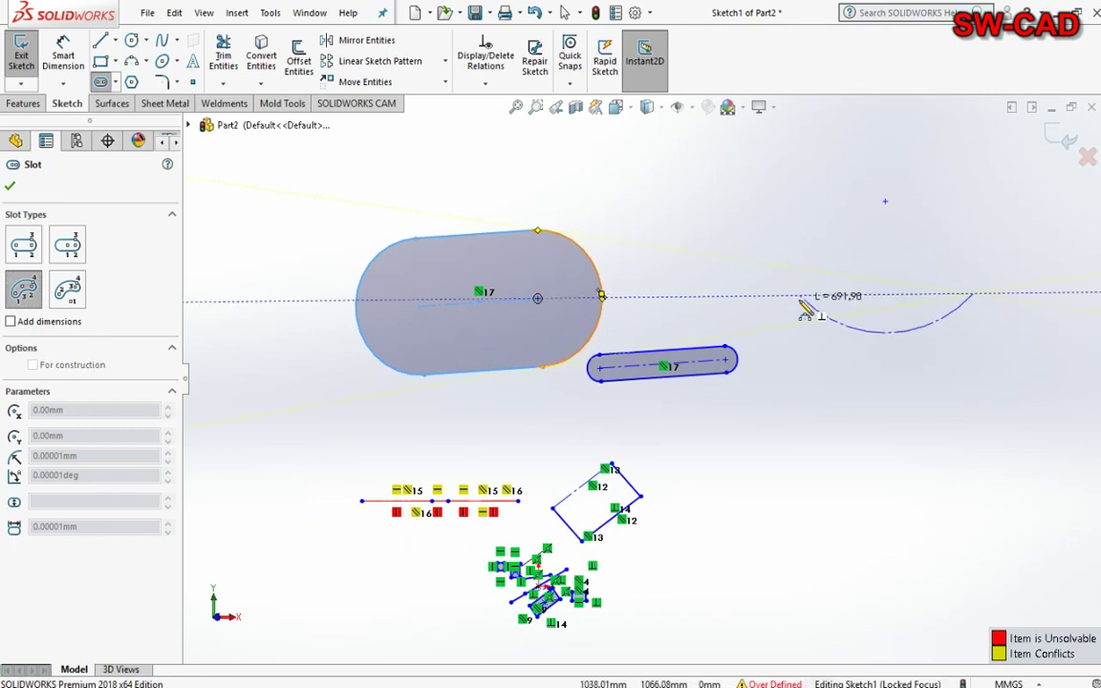
{"action": "left_click", "coordinate": [799, 297]}
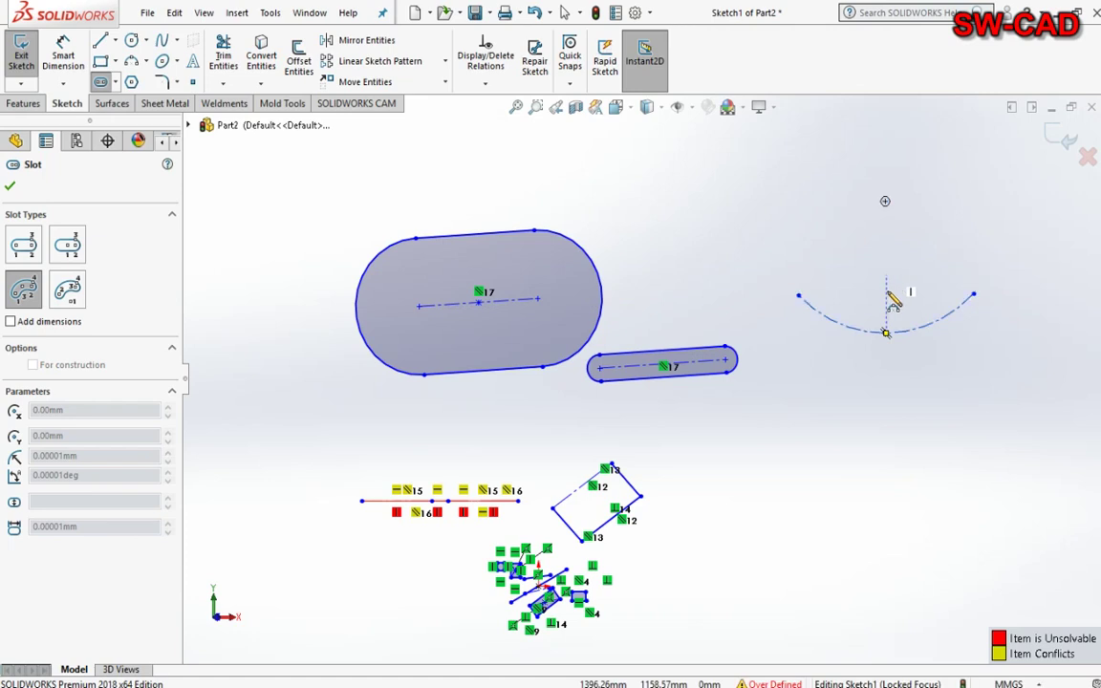
{"action": "left_click", "coordinate": [886, 332]}
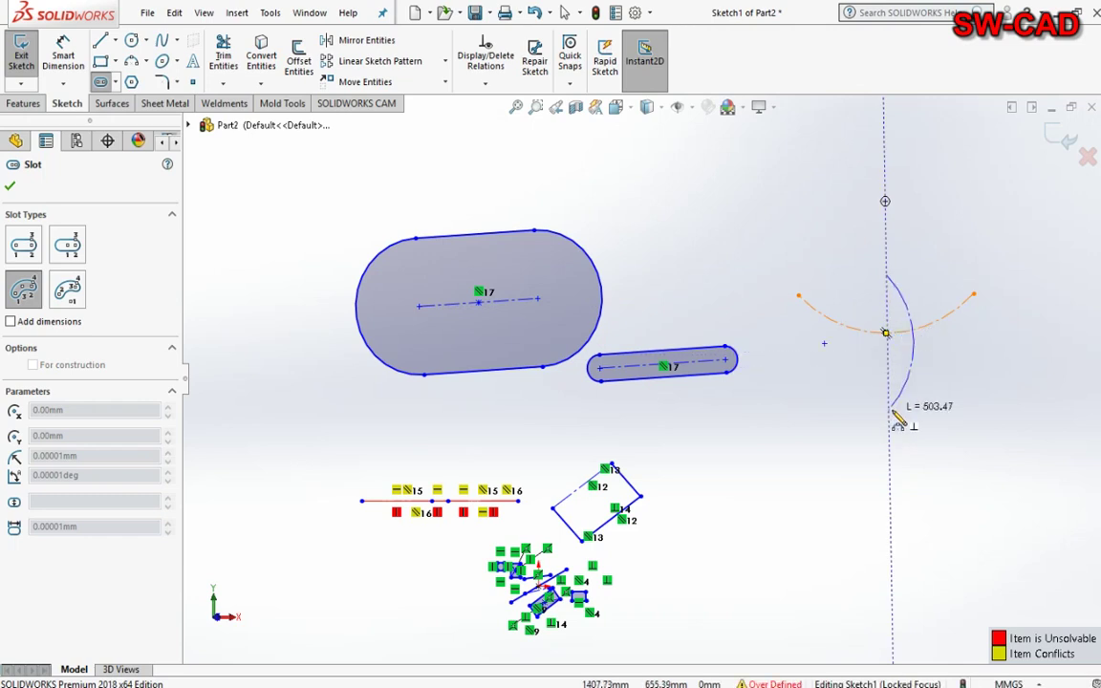
{"action": "left_click", "coordinate": [896, 413]}
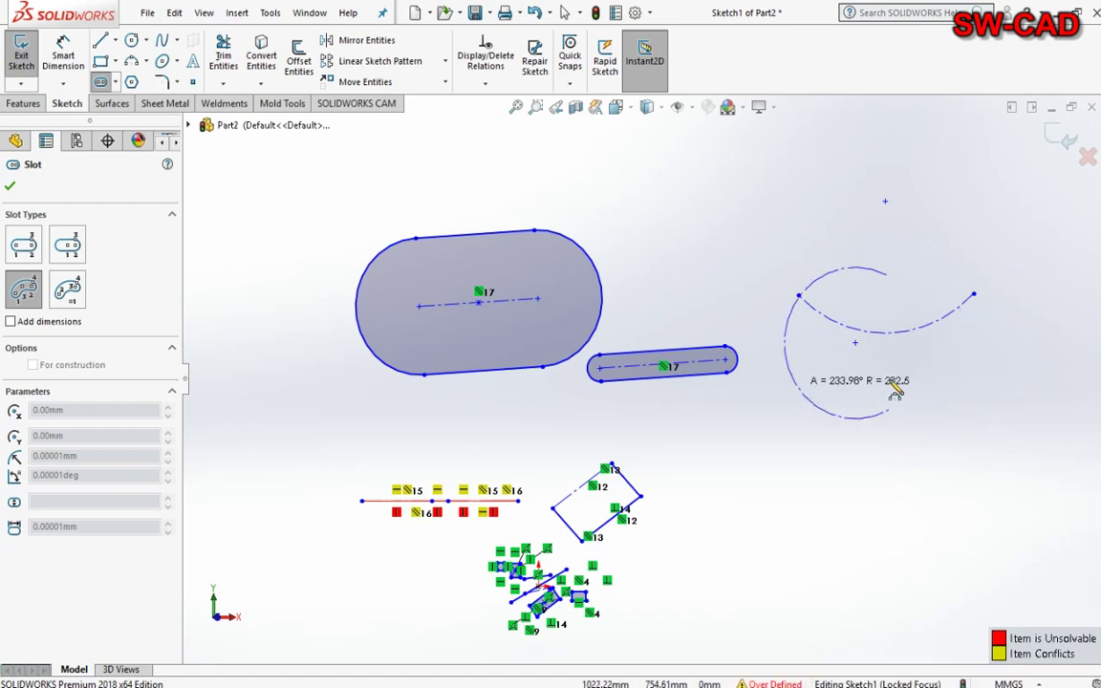
{"action": "left_click", "coordinate": [831, 374]}
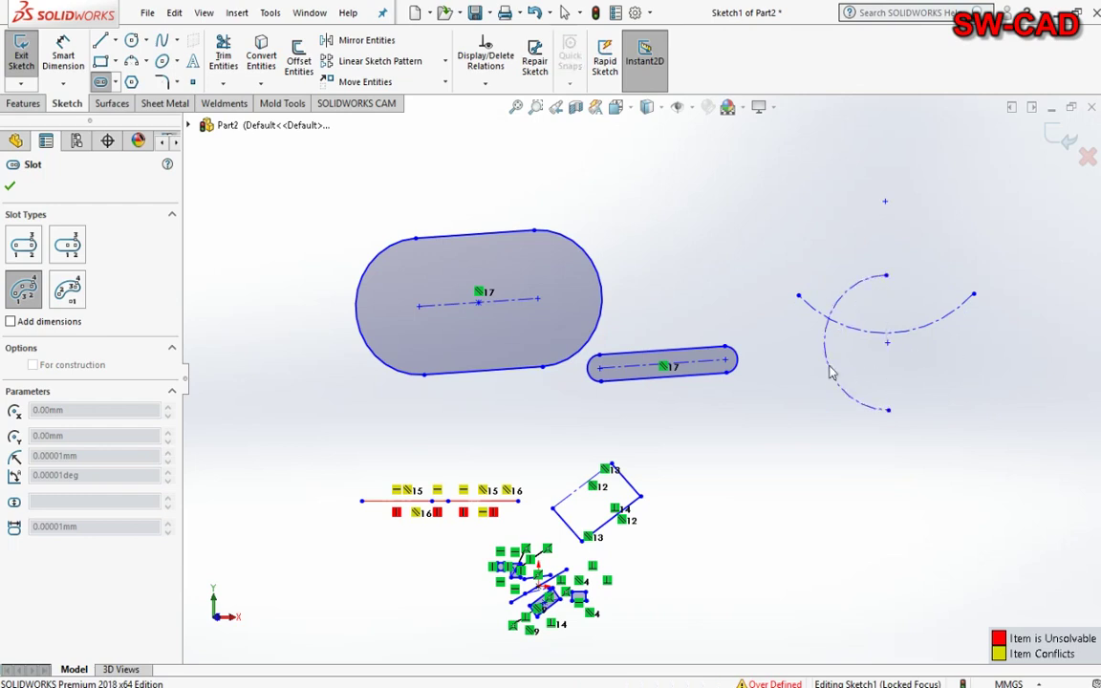
{"action": "left_click", "coordinate": [824, 422]}
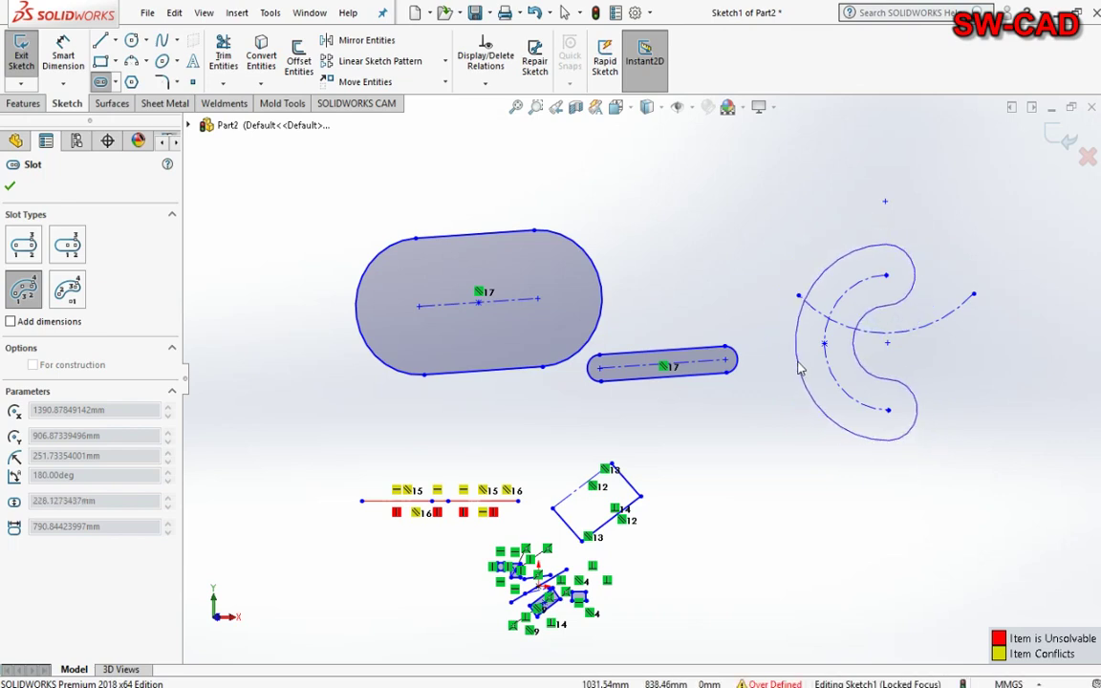
{"action": "left_click", "coordinate": [799, 369]}
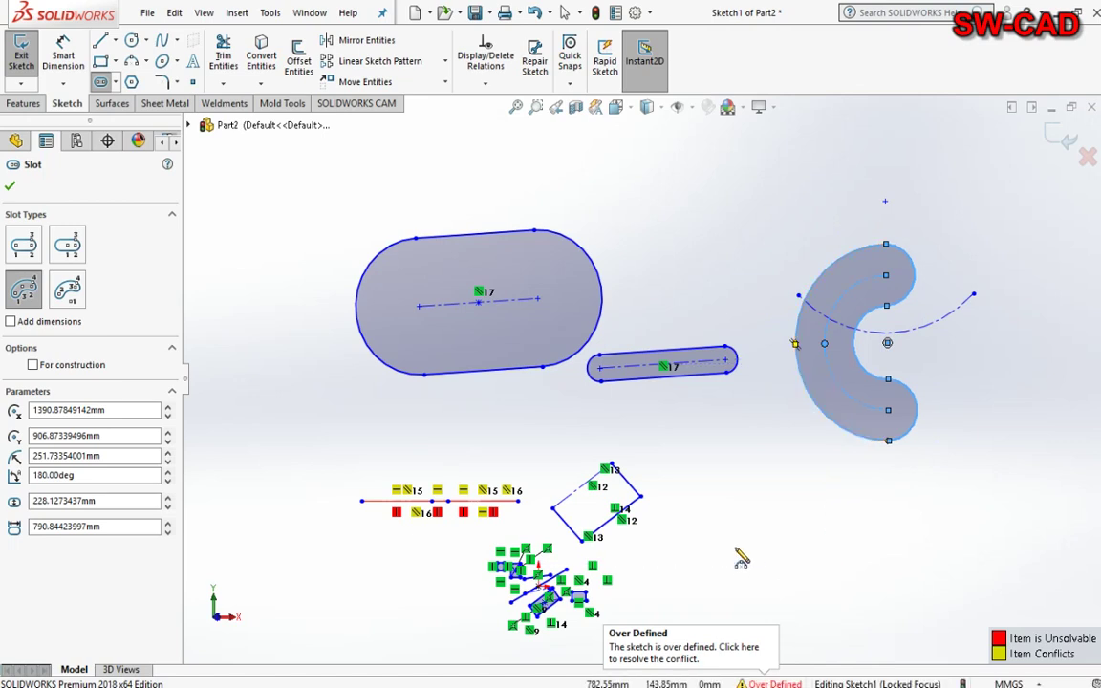
Add a smaller arch-shaped 3-point arc slot, about 100.97 mm wide, below it.
{"action": "left_click", "coordinate": [934, 554]}
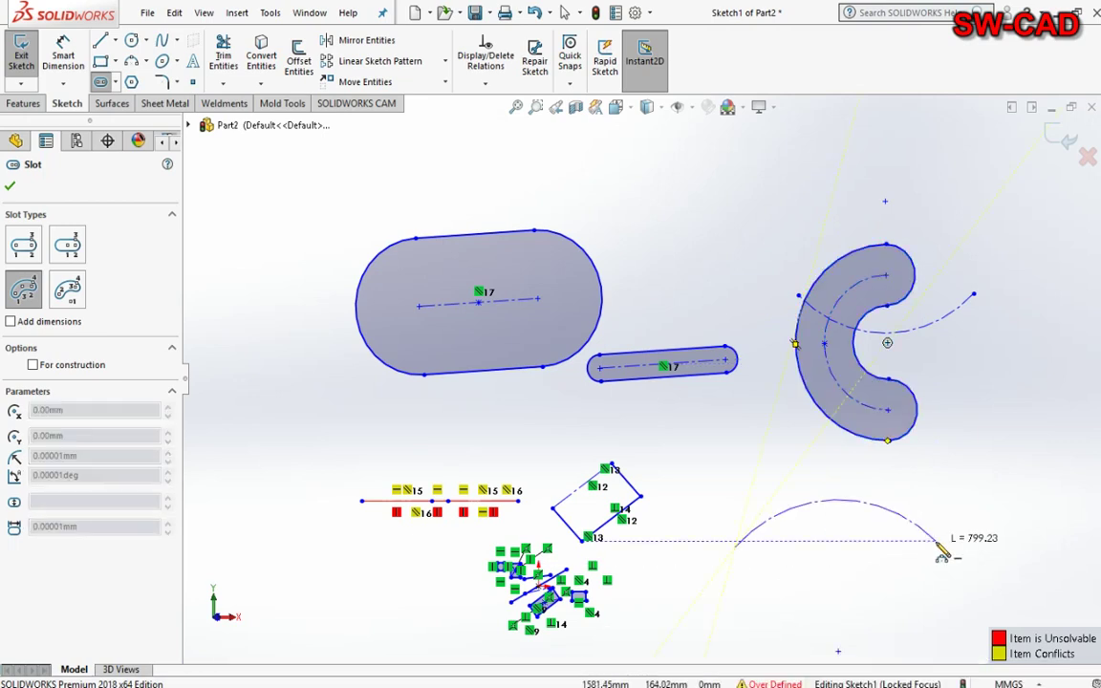
{"action": "scroll", "coordinate": [908, 535], "scroll_direction": "down", "scroll_amount": 1}
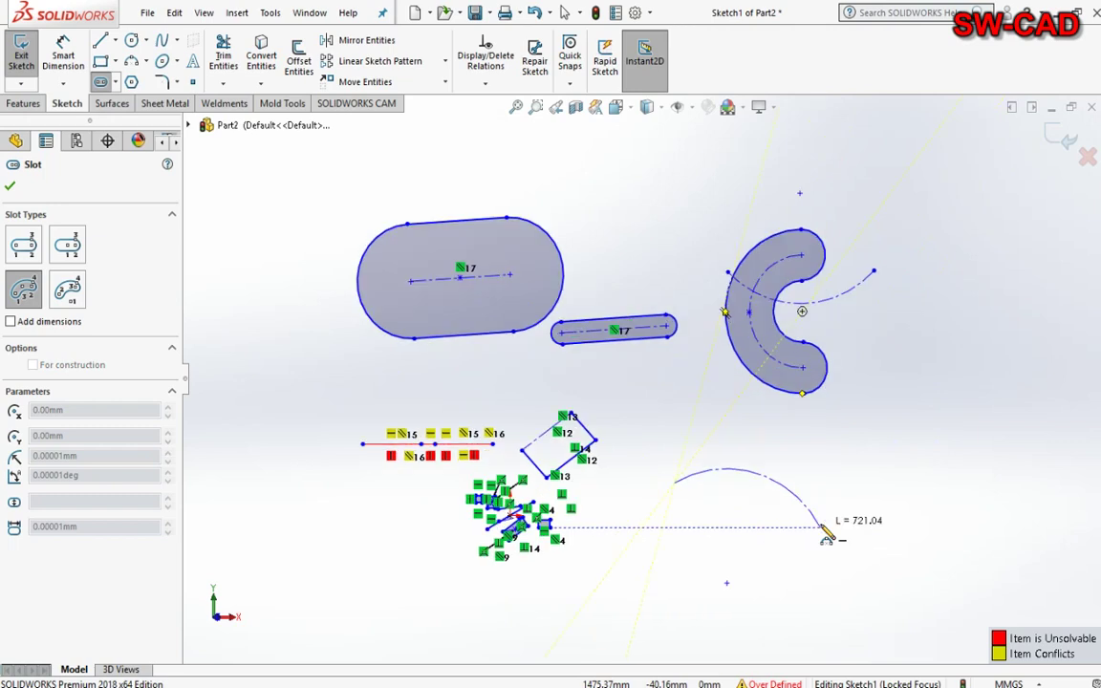
{"action": "scroll", "coordinate": [841, 535], "scroll_direction": "down", "scroll_amount": 2}
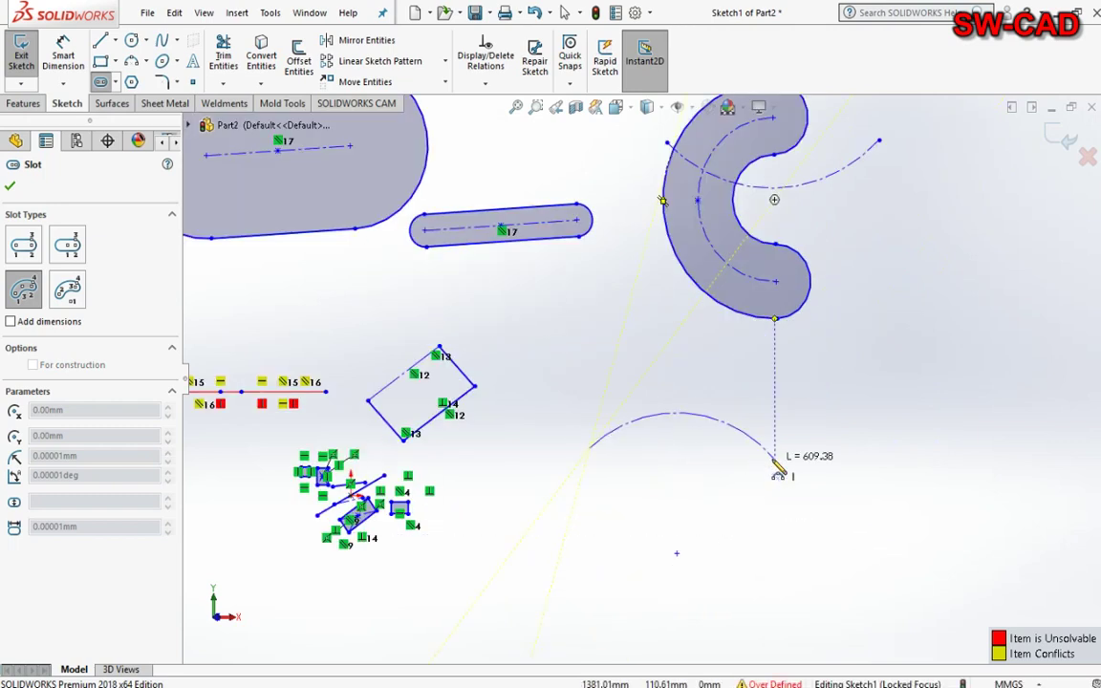
{"action": "left_click", "coordinate": [741, 425]}
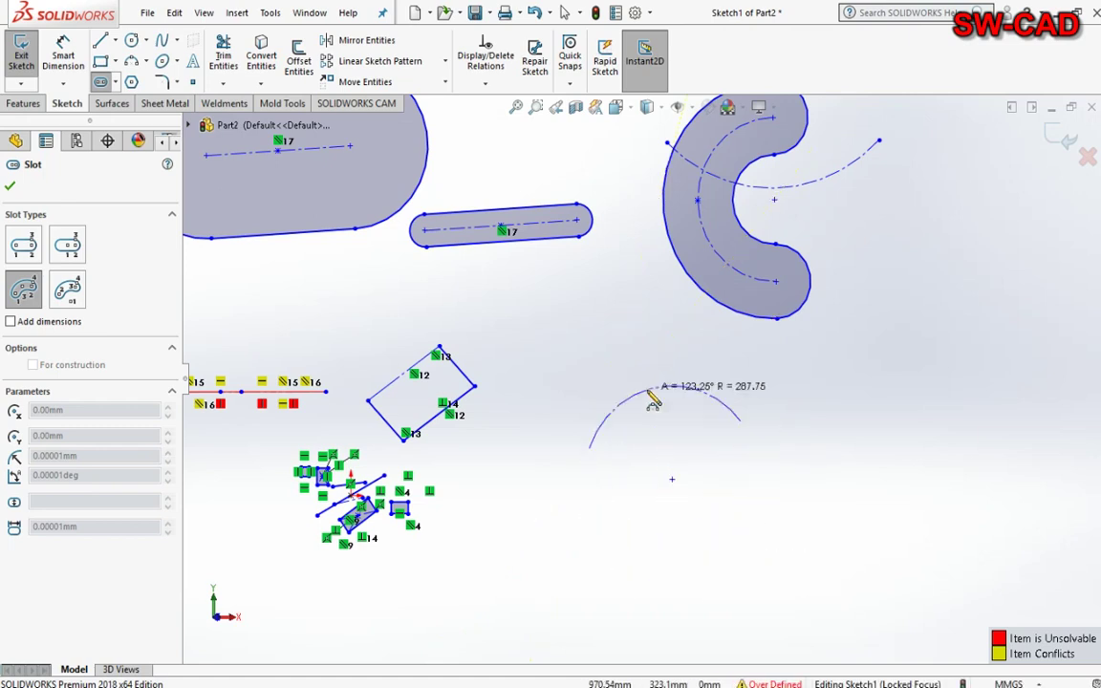
{"action": "left_click", "coordinate": [648, 399]}
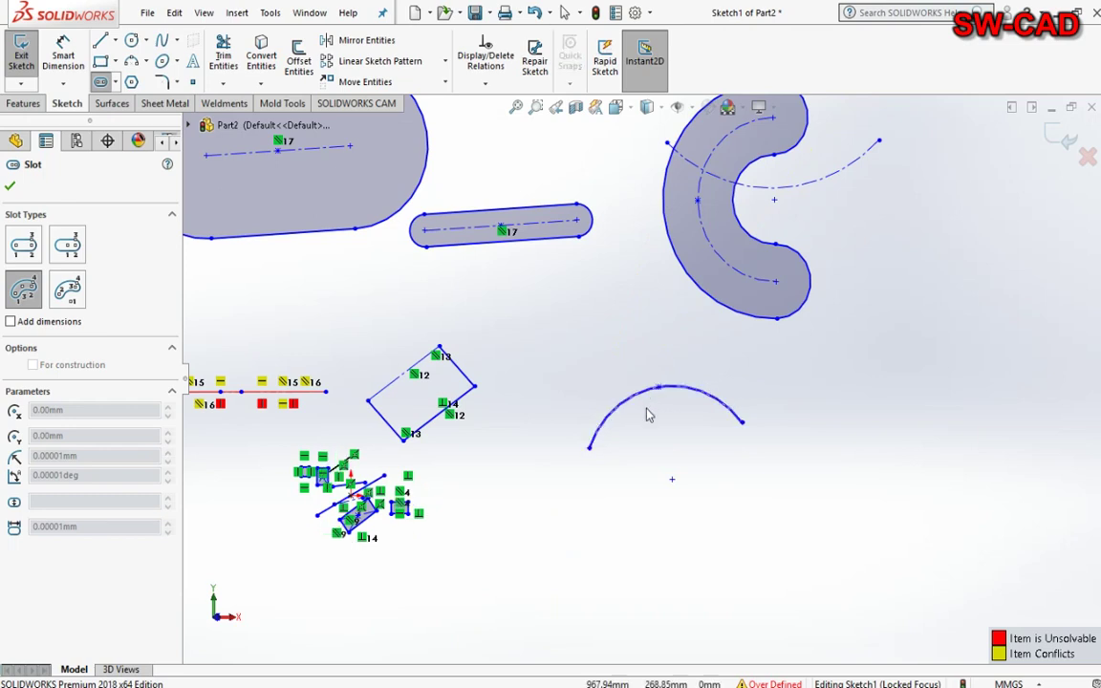
{"action": "left_click", "coordinate": [648, 416]}
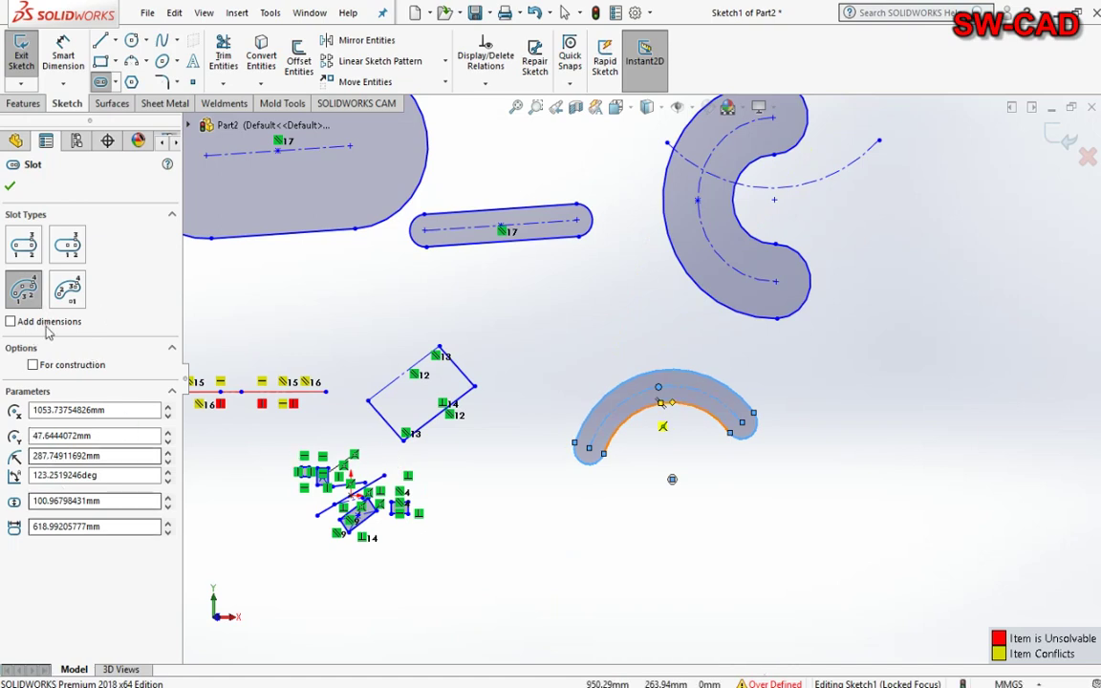
{"action": "left_click", "coordinate": [65, 292]}
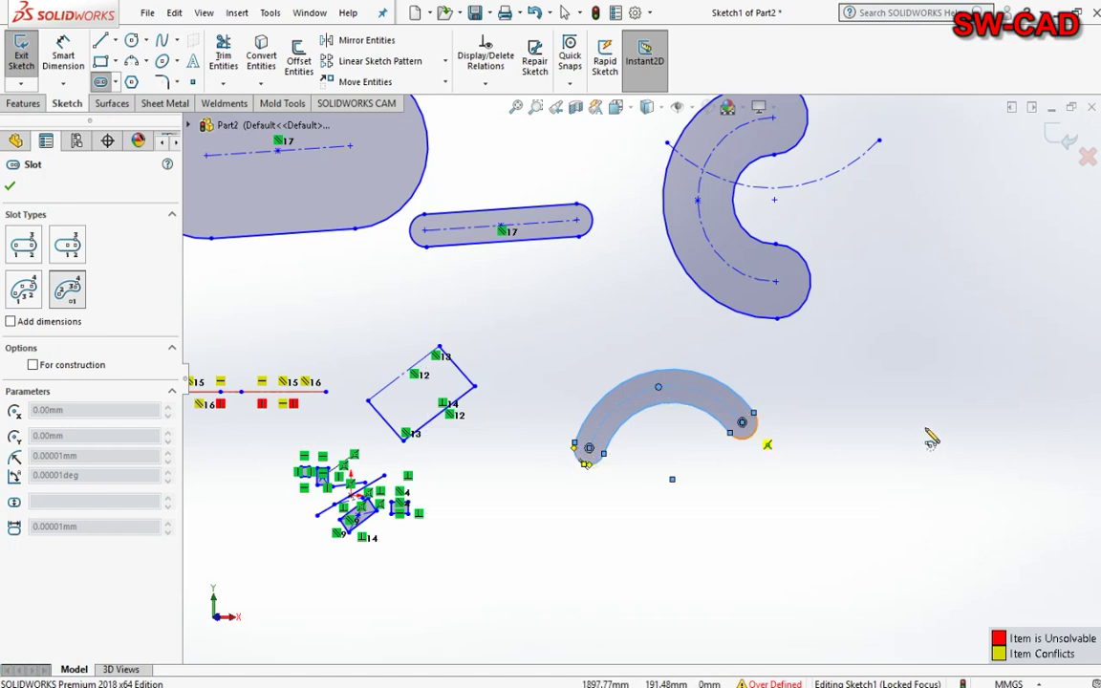
Draw a centerpoint arc slot at lower right: 284.68 mm radius, 165.45° span, about 67.96 mm wide.
{"action": "scroll", "coordinate": [913, 445], "scroll_direction": "up", "scroll_amount": 2}
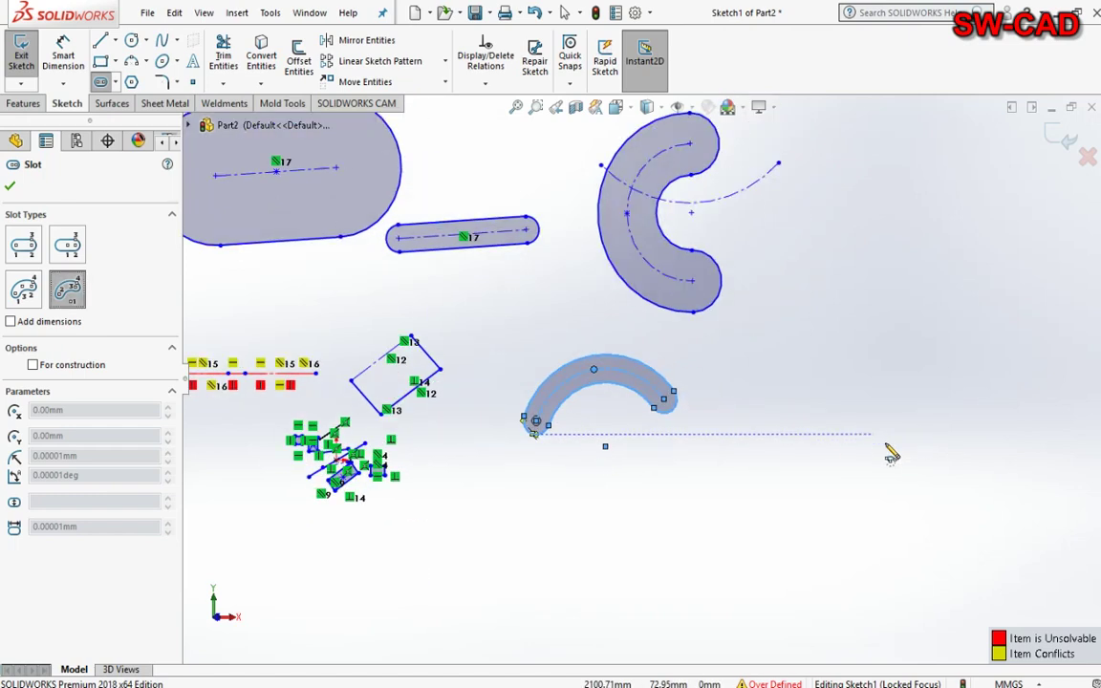
{"action": "left_click", "coordinate": [815, 448]}
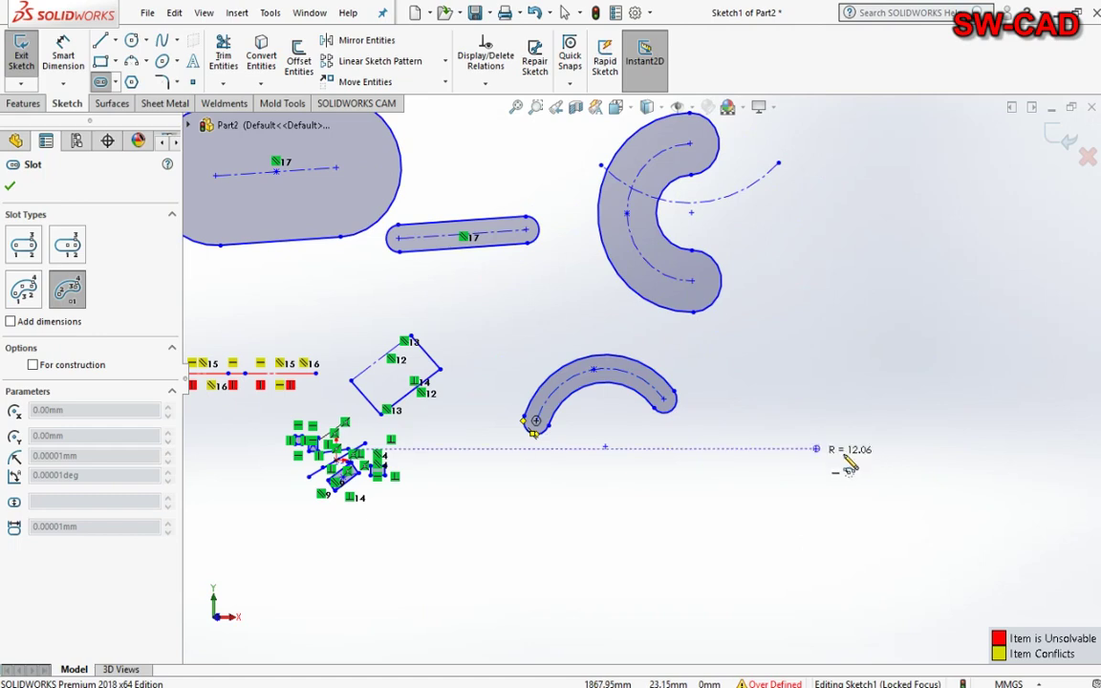
{"action": "left_click", "coordinate": [882, 412]}
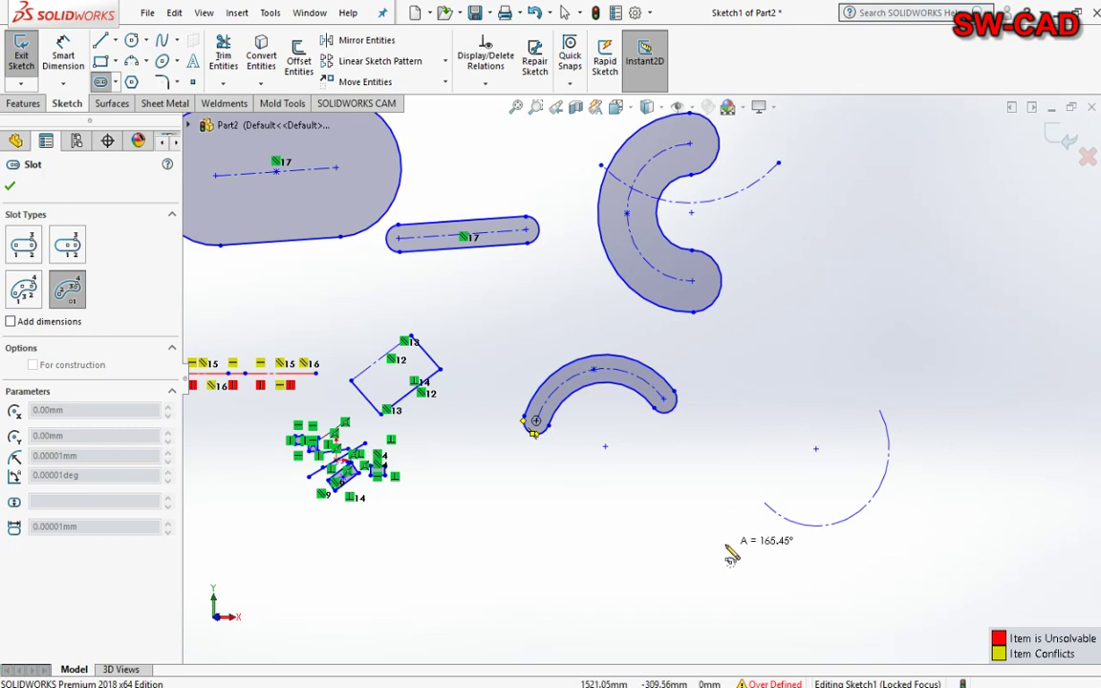
{"action": "left_click", "coordinate": [726, 550]}
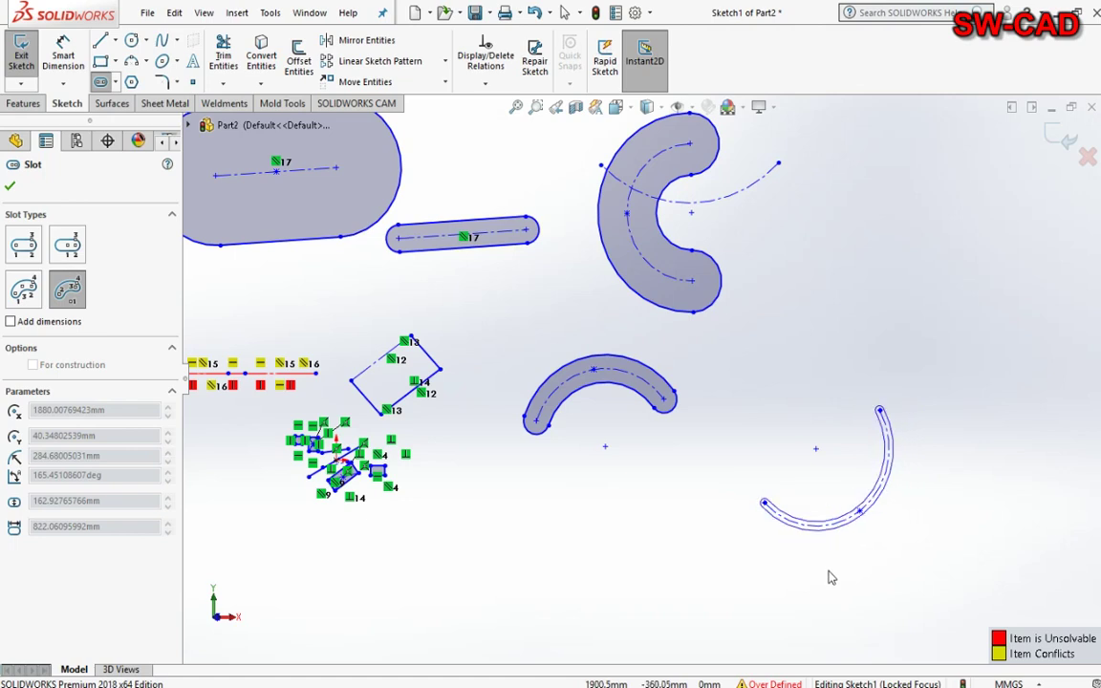
{"action": "left_click", "coordinate": [809, 525]}
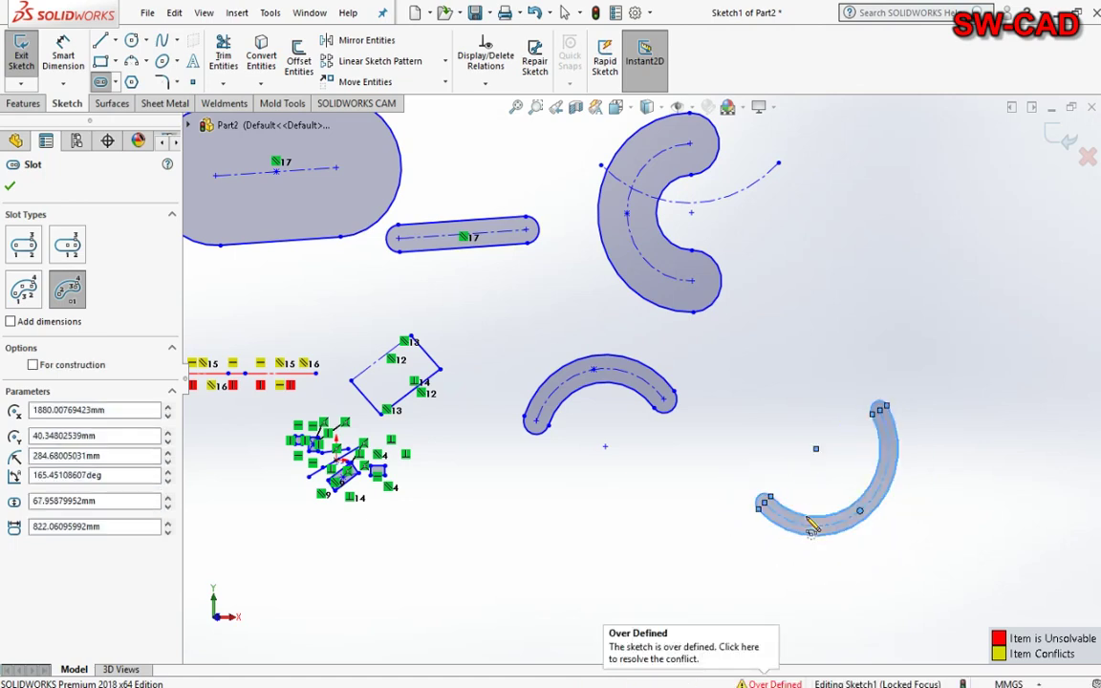